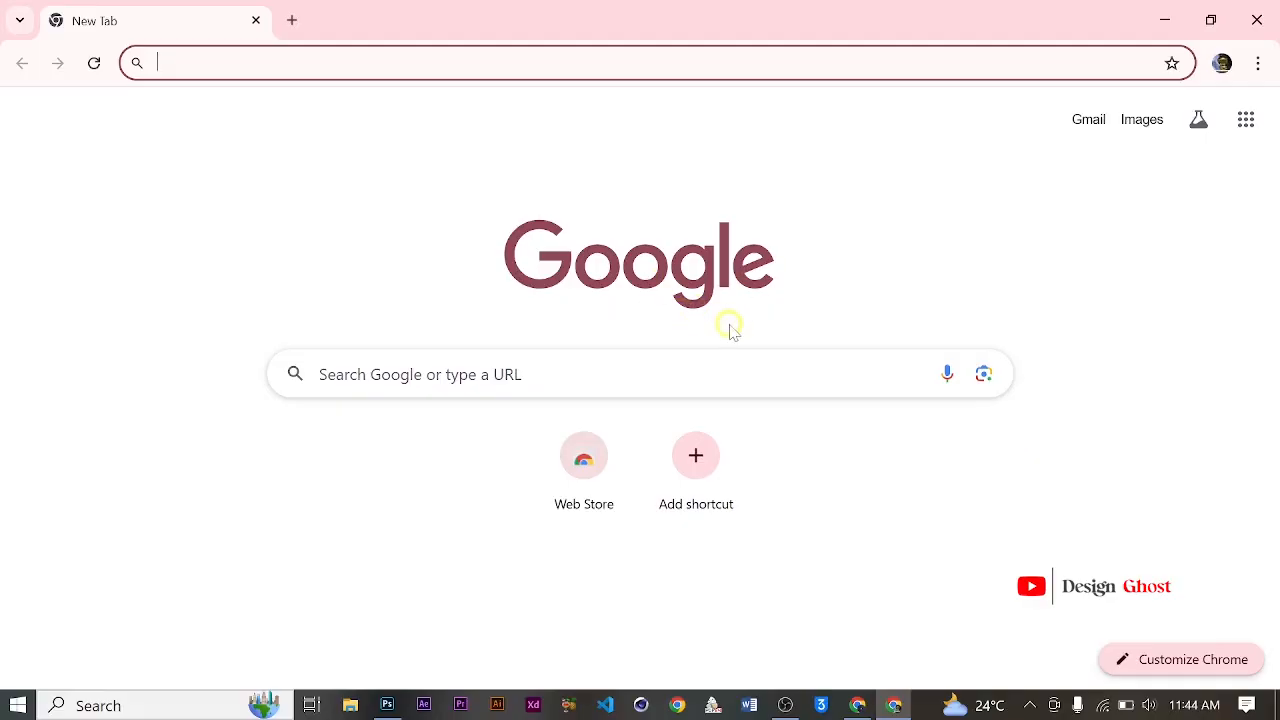
# Step: Search the web for figma and open the official Figma website from the results
pyautogui.write('figm')
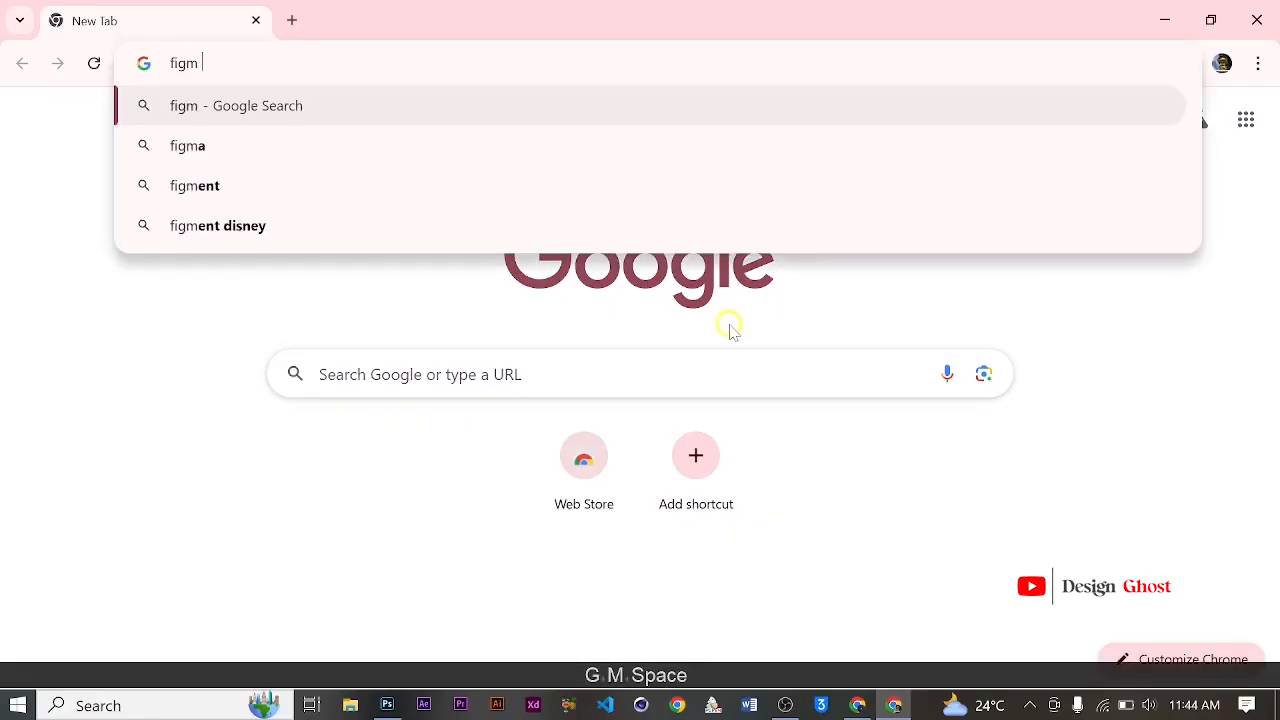
pyautogui.press('BackSpace')
pyautogui.write('a')
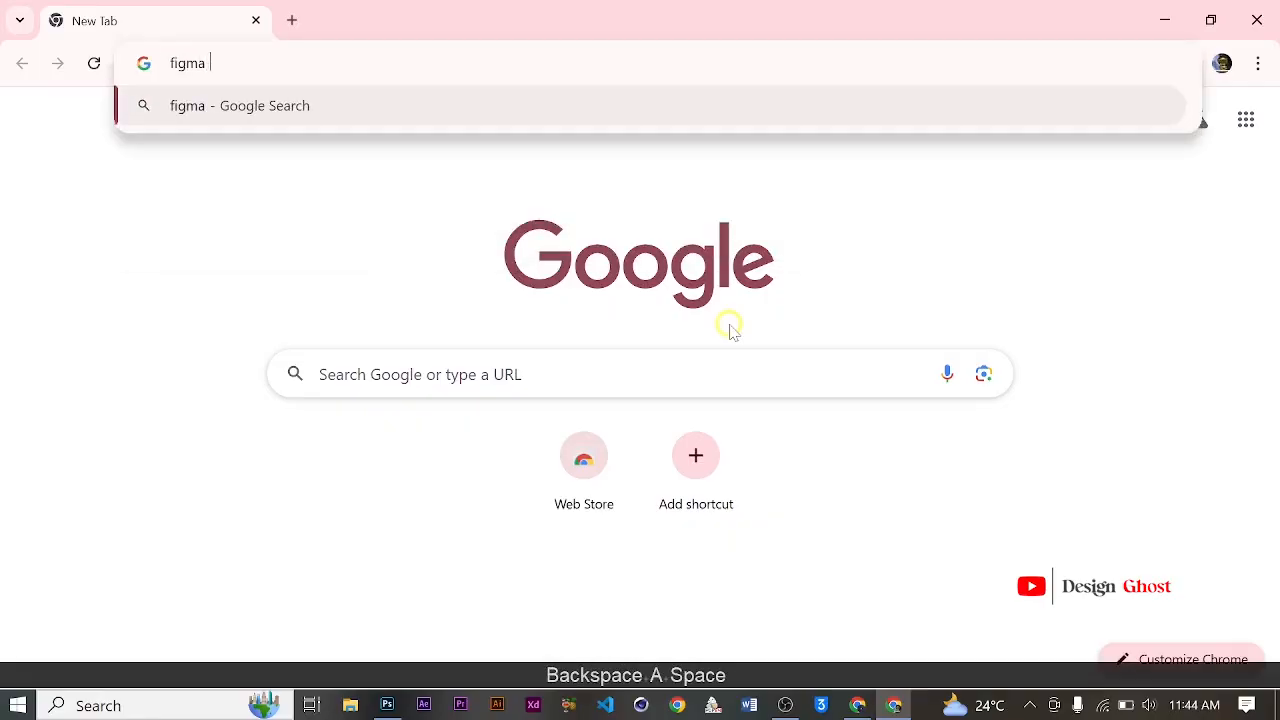
pyautogui.press('Return')
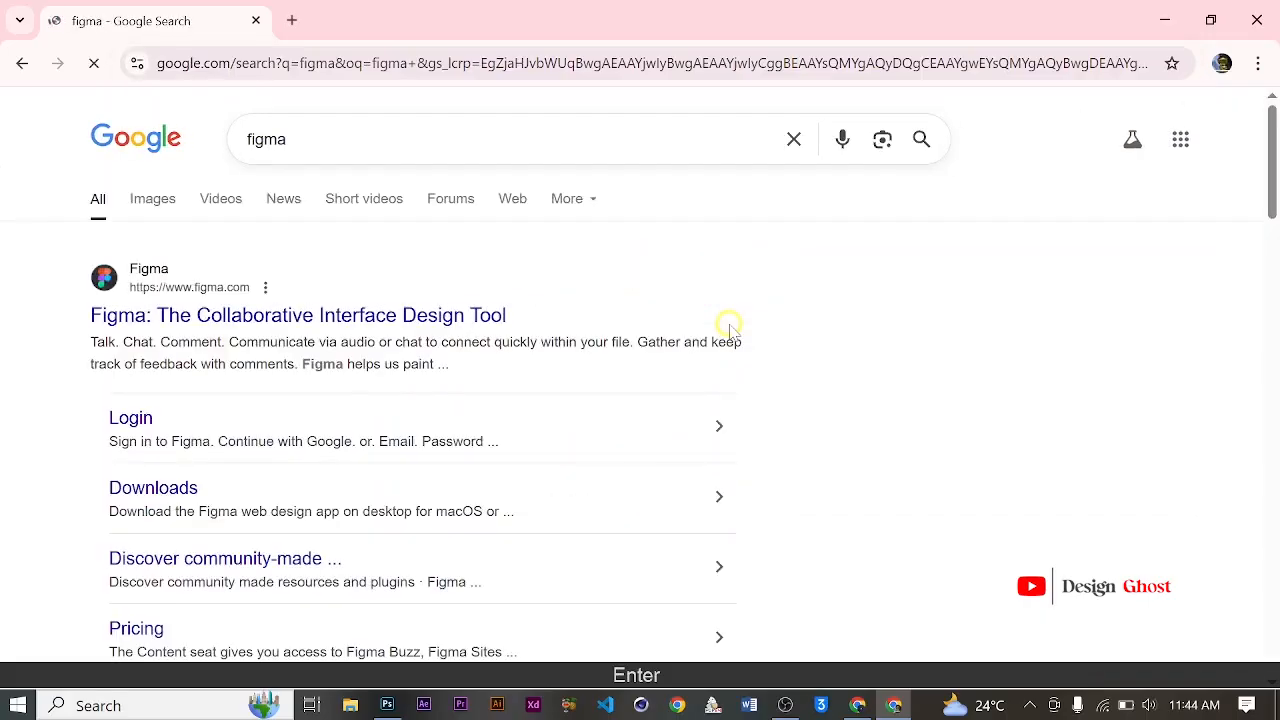
pyautogui.click(265, 316)
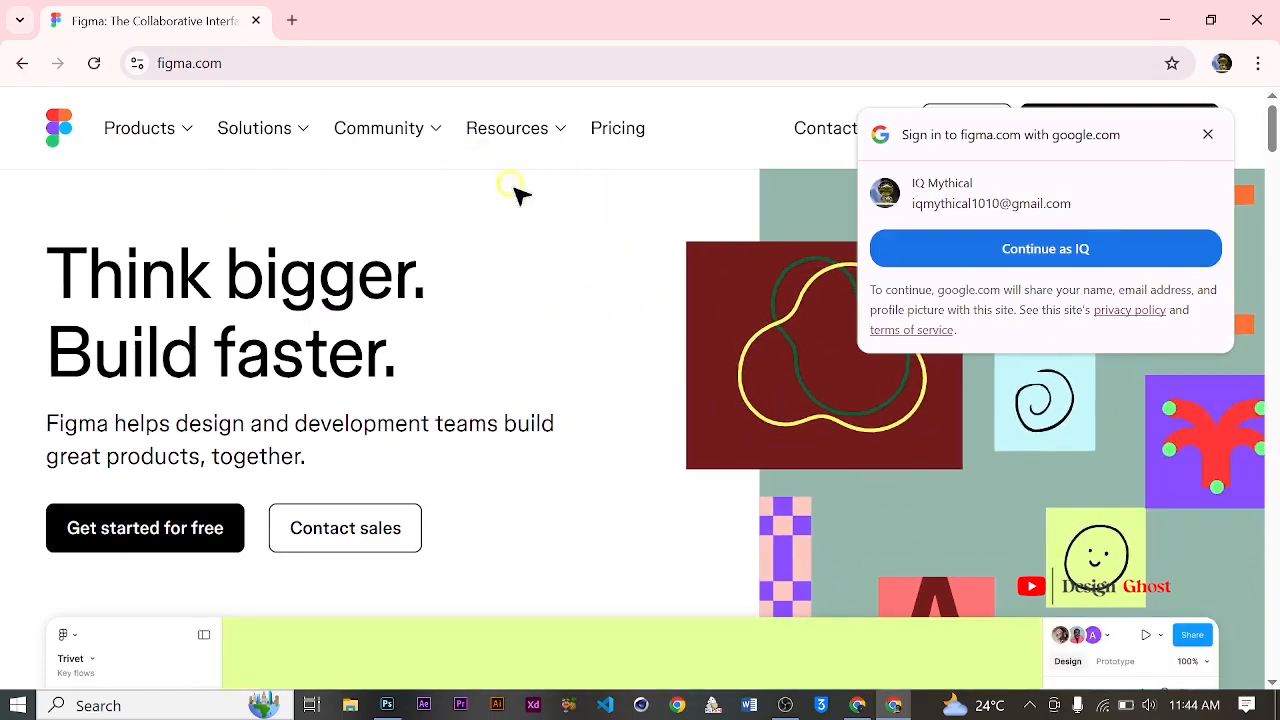
# Step: Dismiss the Google sign-in prompt, start creating a free Figma account and authorize it with the existing Google account
pyautogui.click(1209, 136)
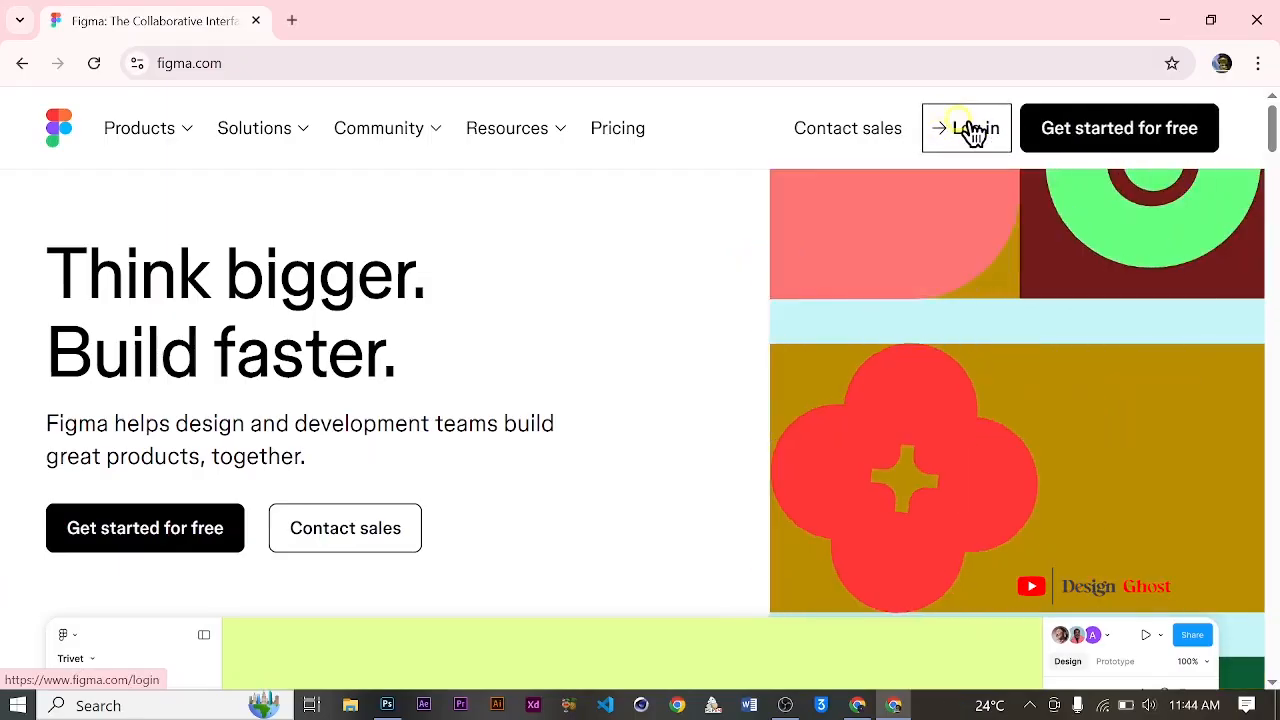
pyautogui.click(1106, 120)
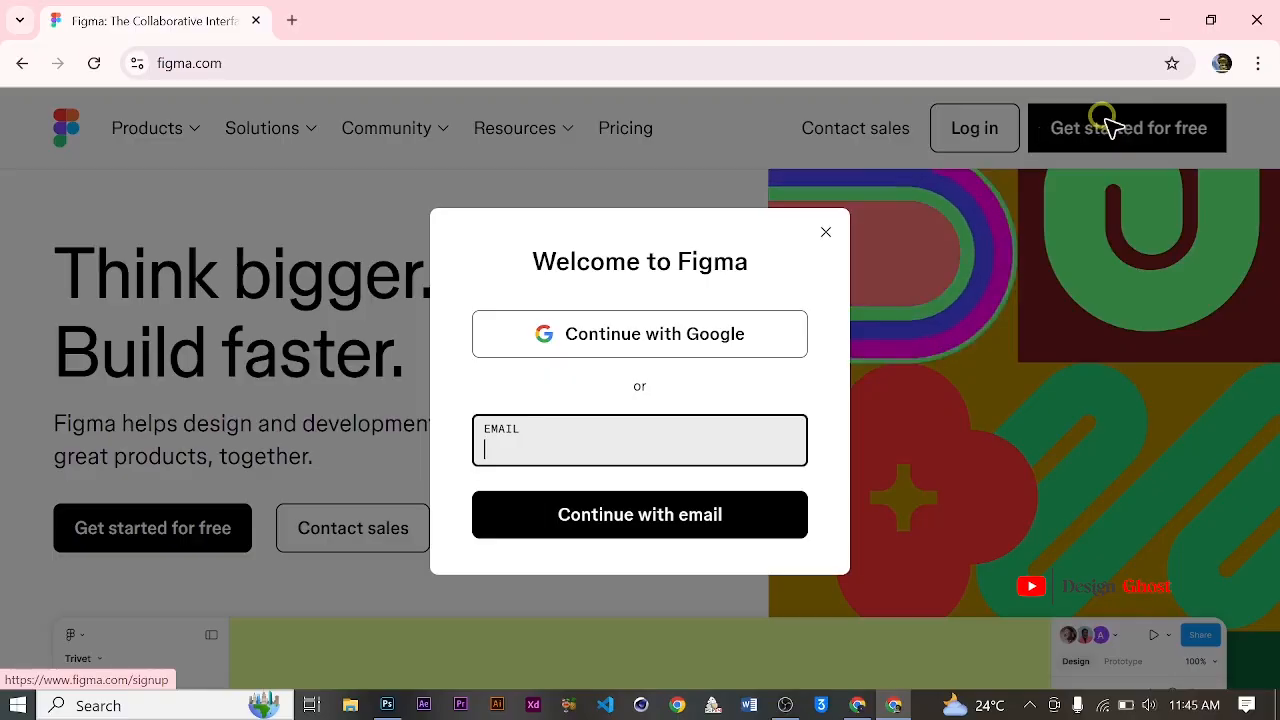
pyautogui.click(718, 338)
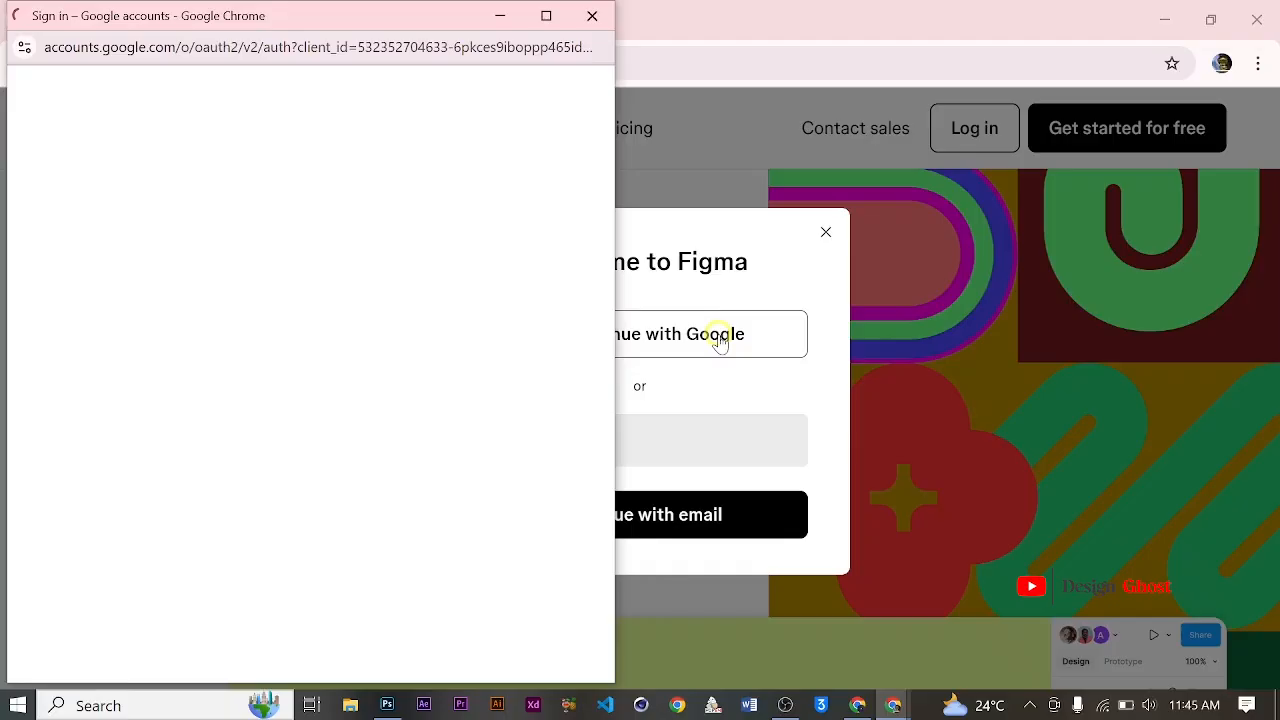
pyautogui.click(190, 355)
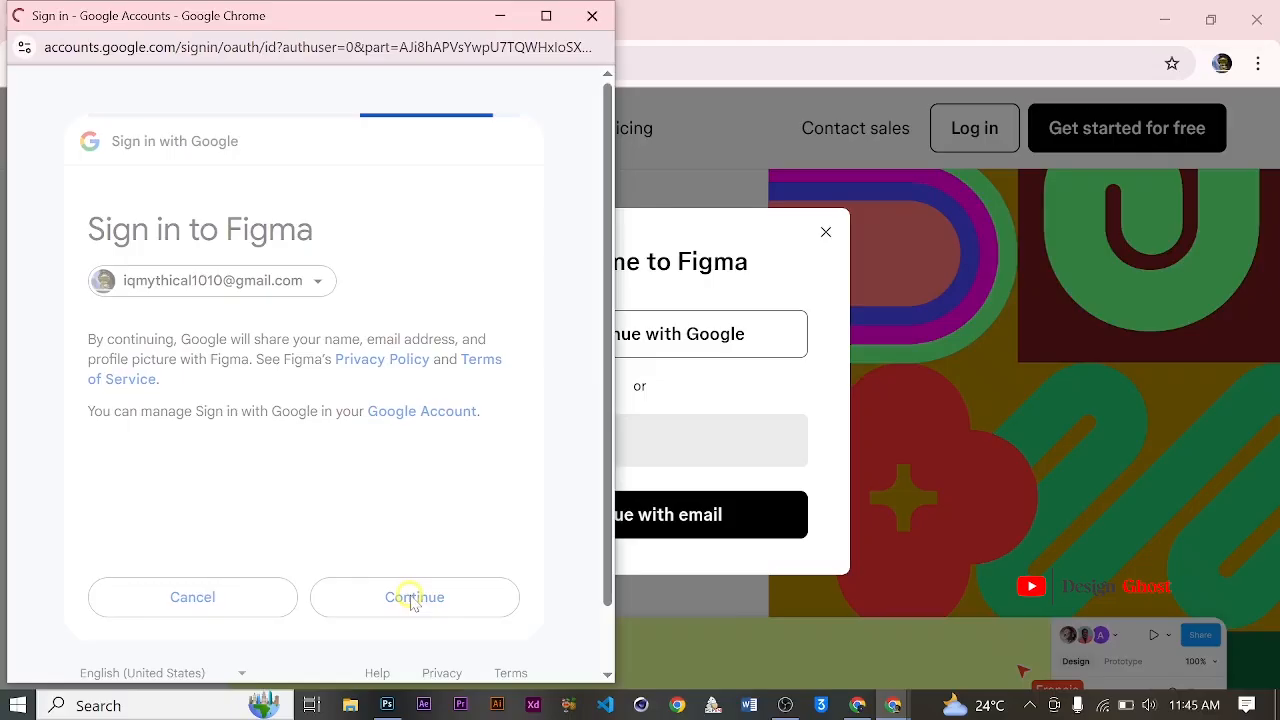
pyautogui.click(414, 598)
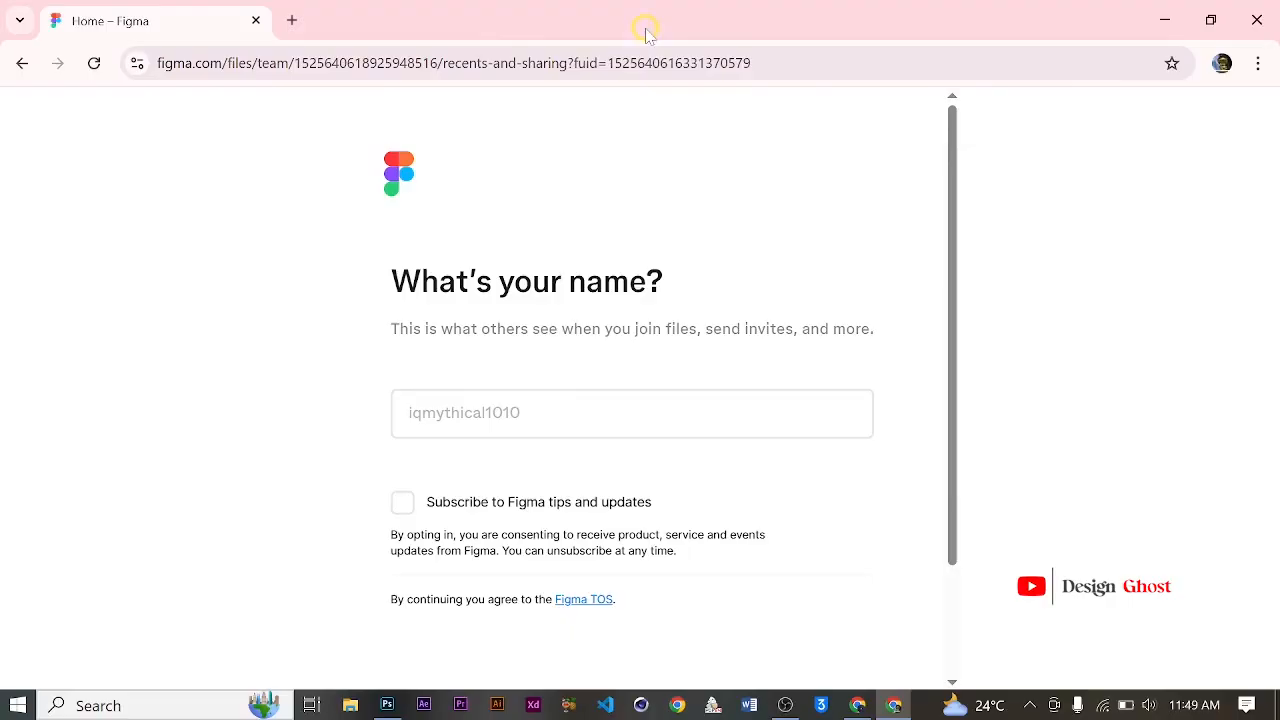
# Step: Enter the account holder's name in the Figma setup form and continue, leaving the tips subscription off
pyautogui.scroll(-2, 737, 286)
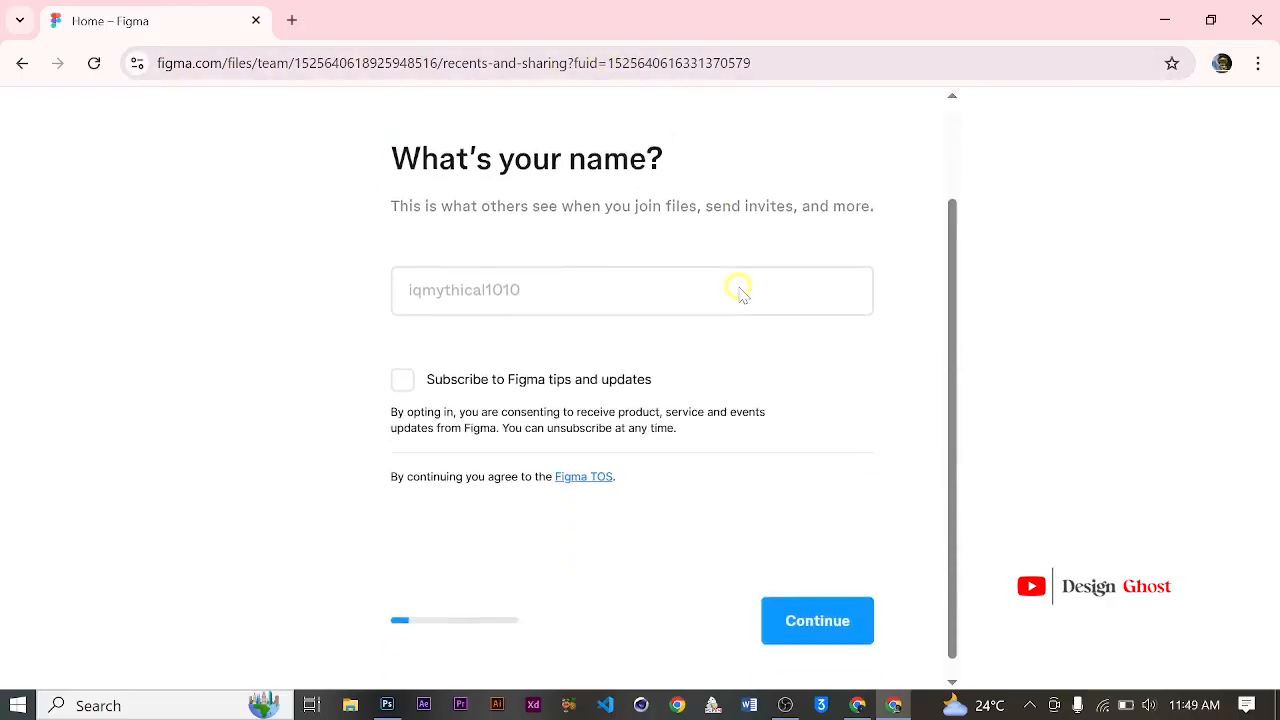
pyautogui.scroll(1, 815, 283)
pyautogui.click(543, 378)
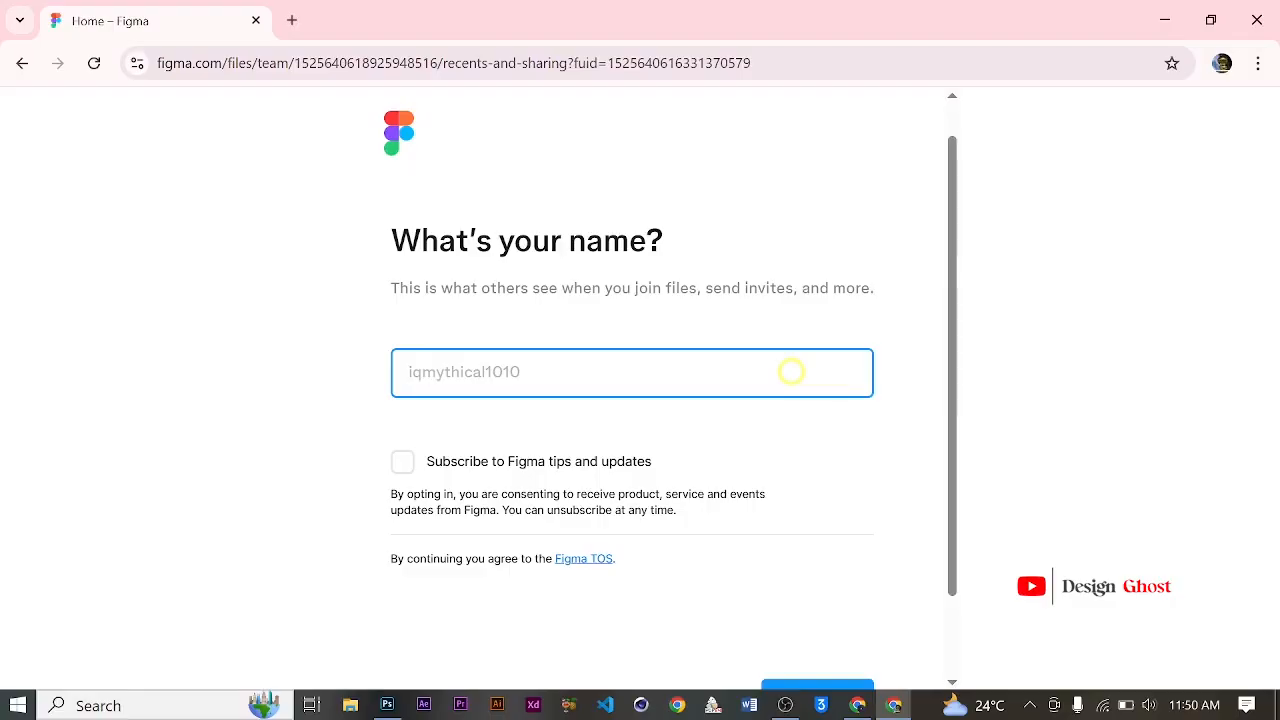
pyautogui.write('My')
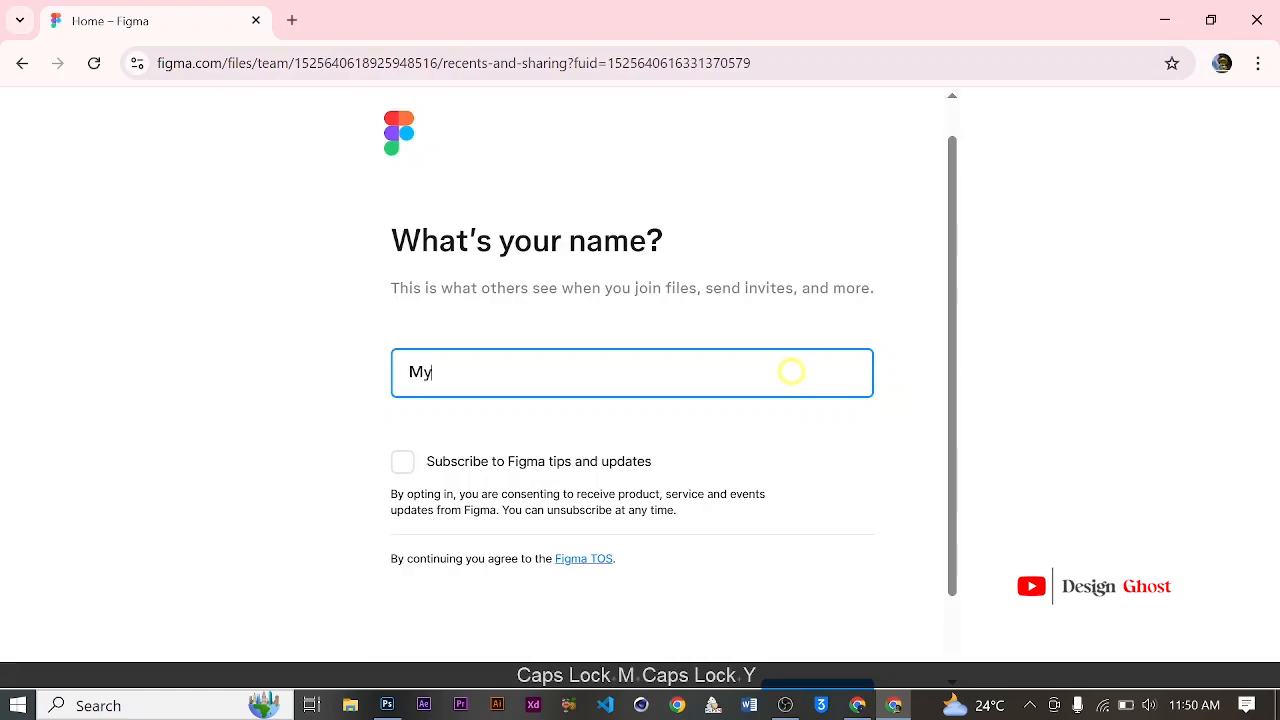
pyautogui.write('thical')
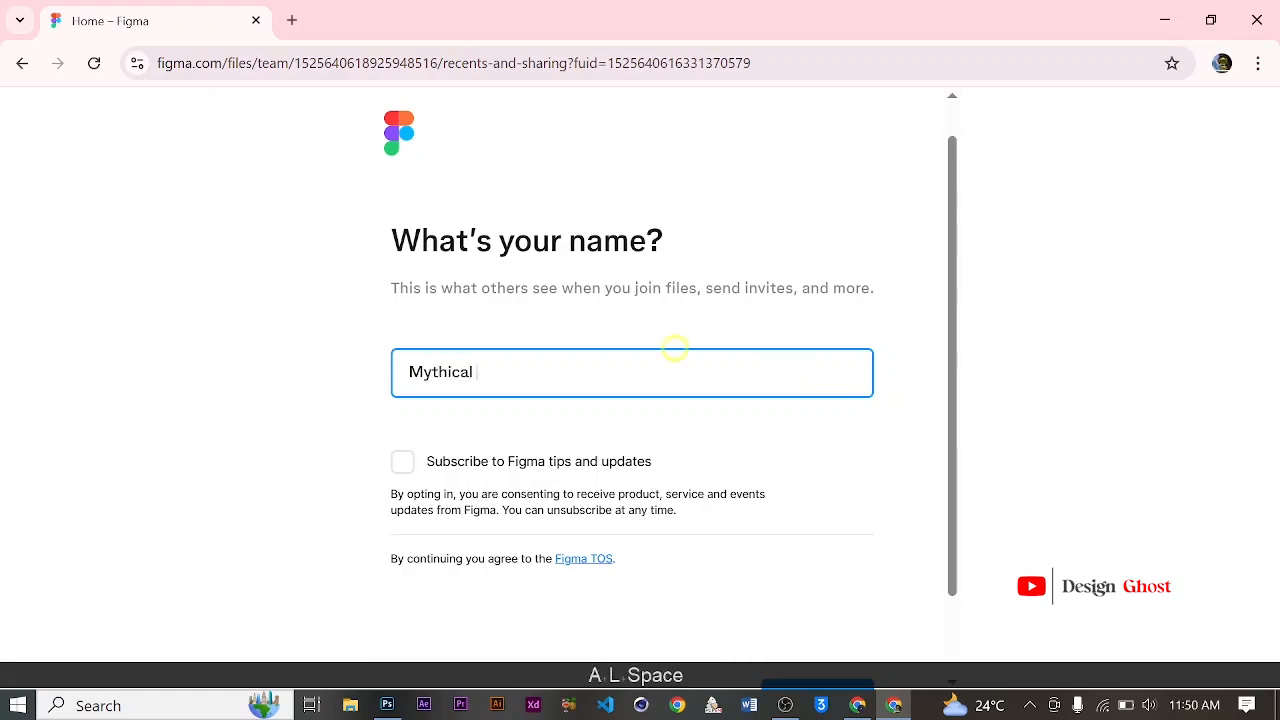
pyautogui.scroll(-1, 640, 340)
pyautogui.click(836, 613)
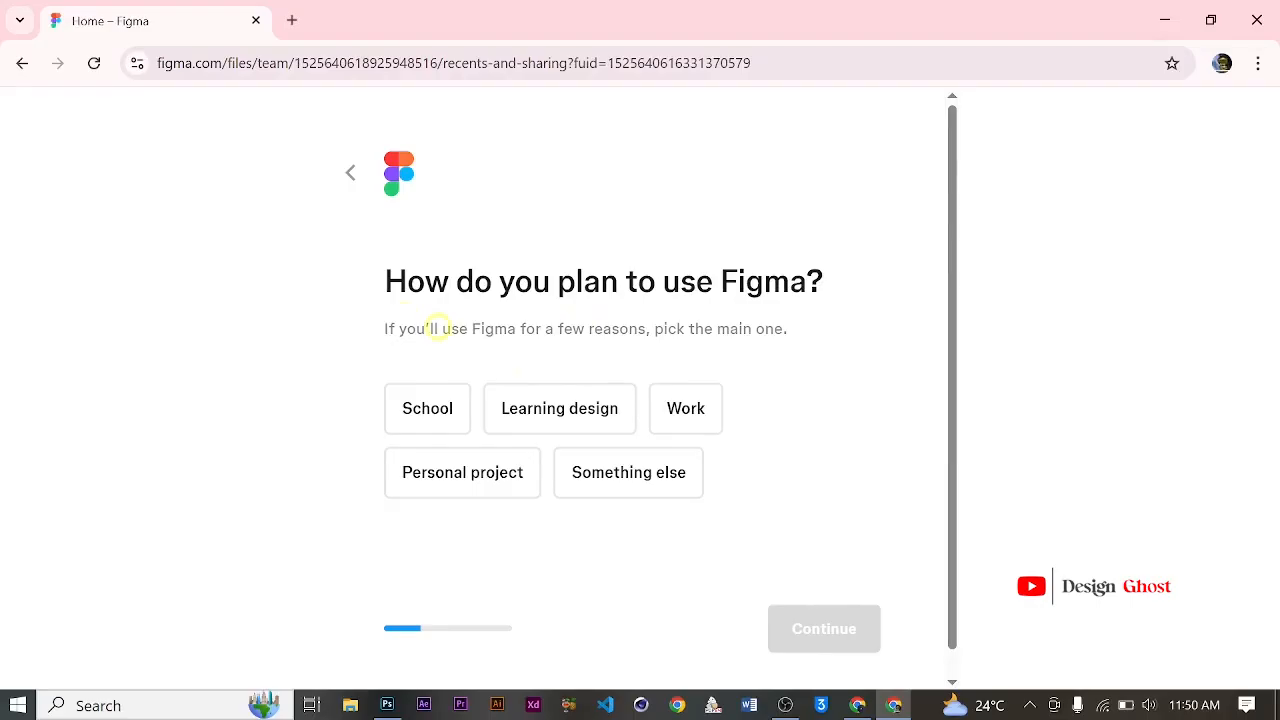
# Step: Choose School as the main planned use of Figma and continue
pyautogui.click(685, 418)
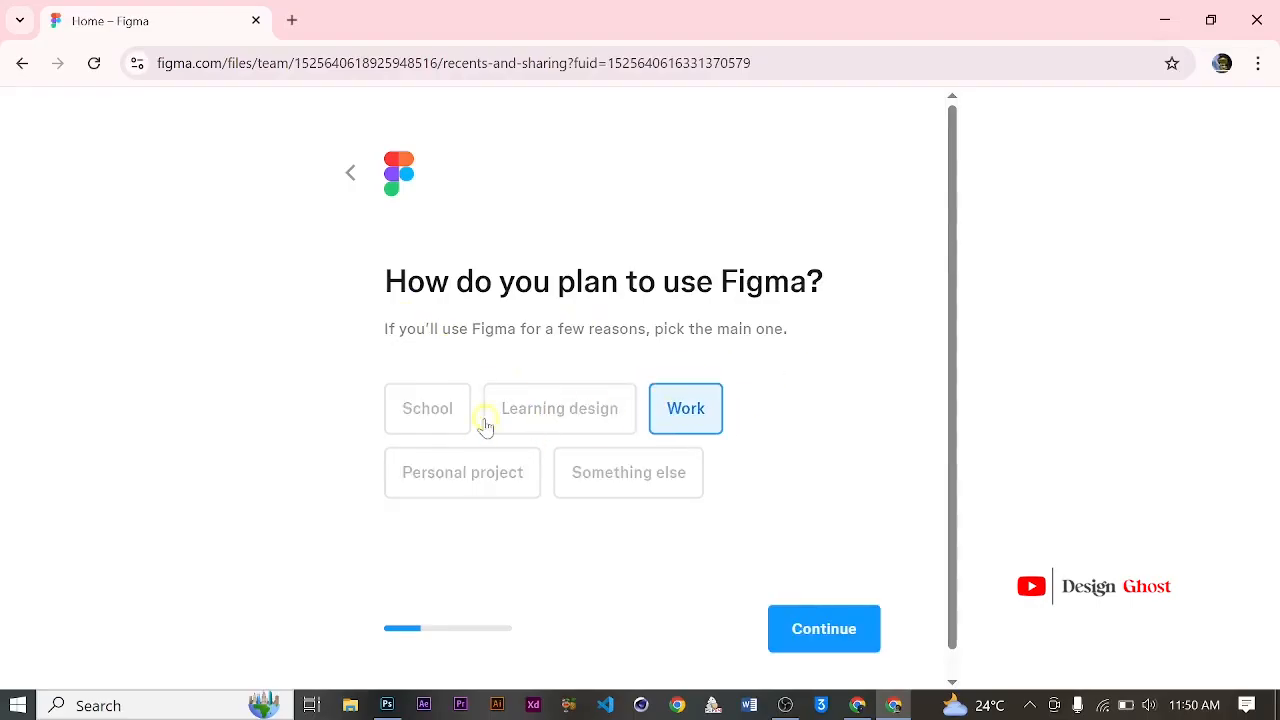
pyautogui.click(561, 418)
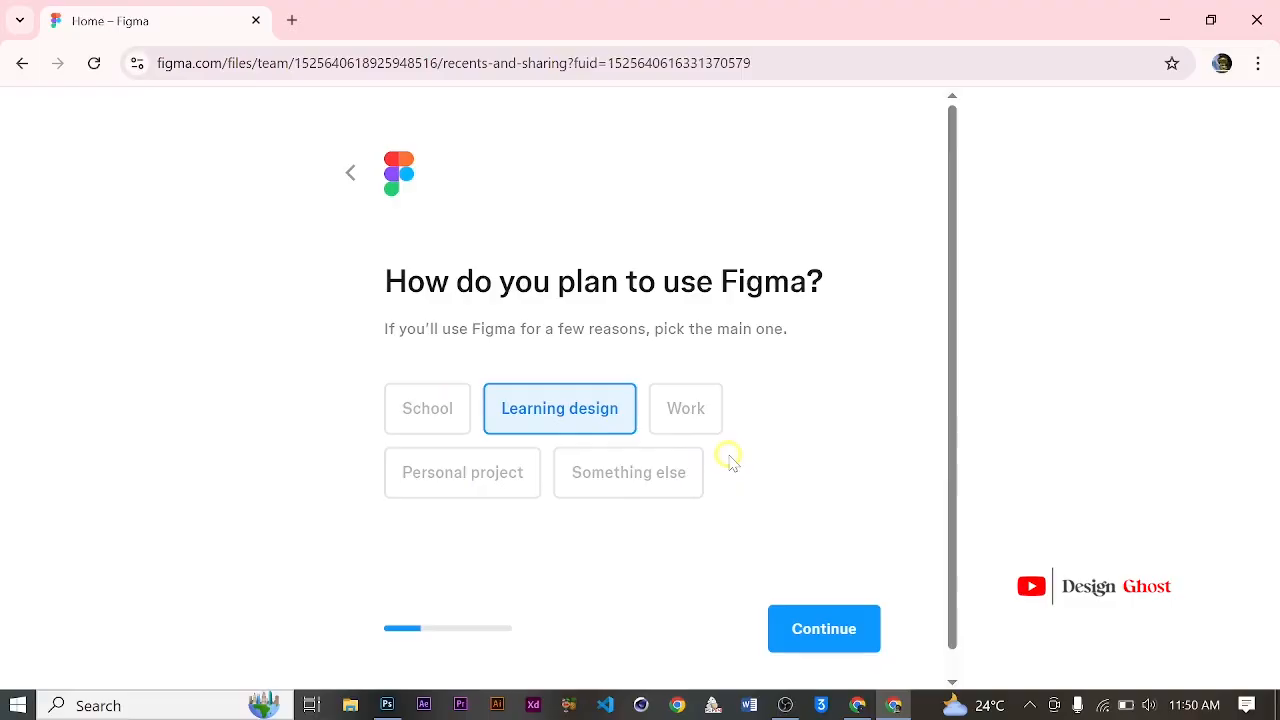
pyautogui.click(425, 407)
pyautogui.click(814, 623)
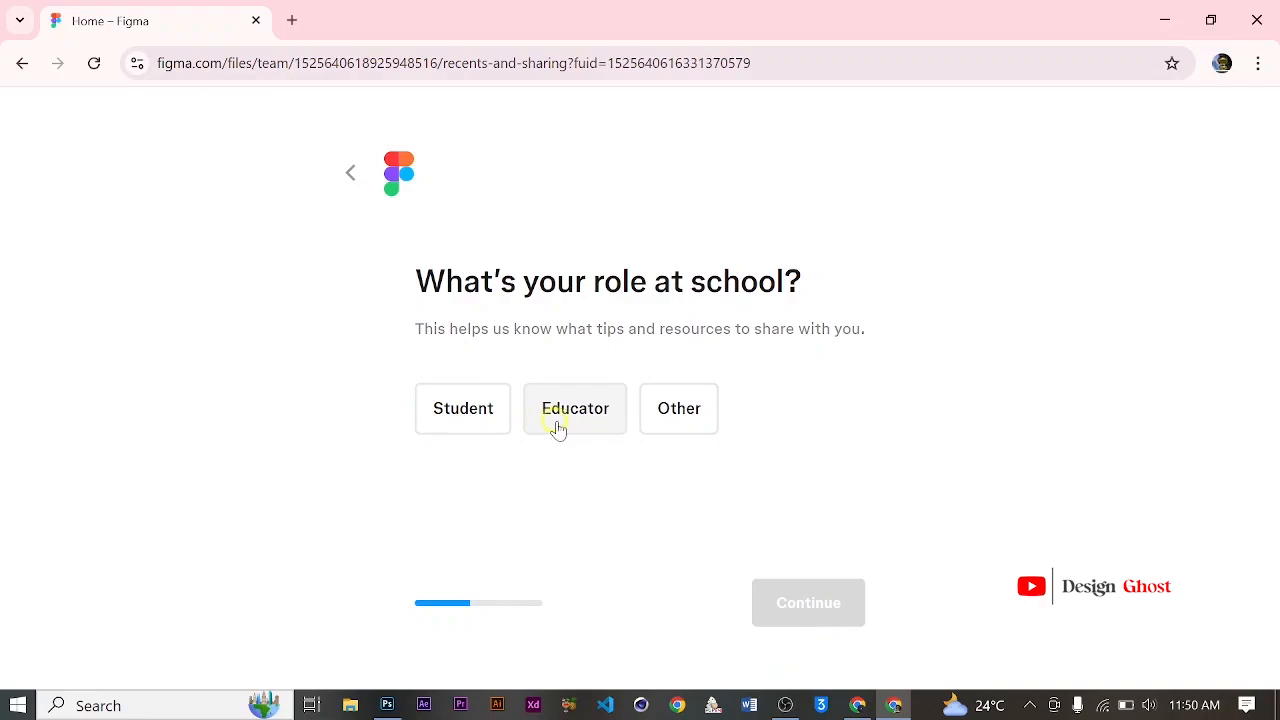
# Step: Set the role at school to Other and the school level to College / University
pyautogui.click(686, 428)
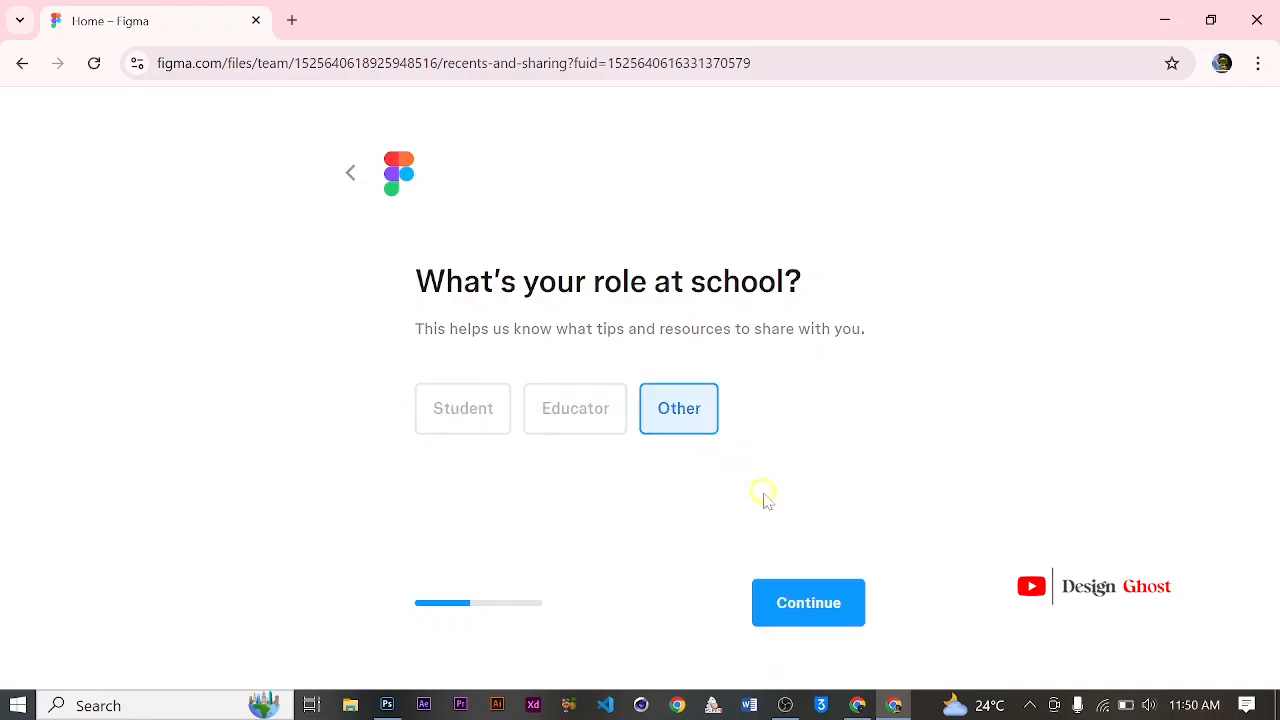
pyautogui.click(801, 607)
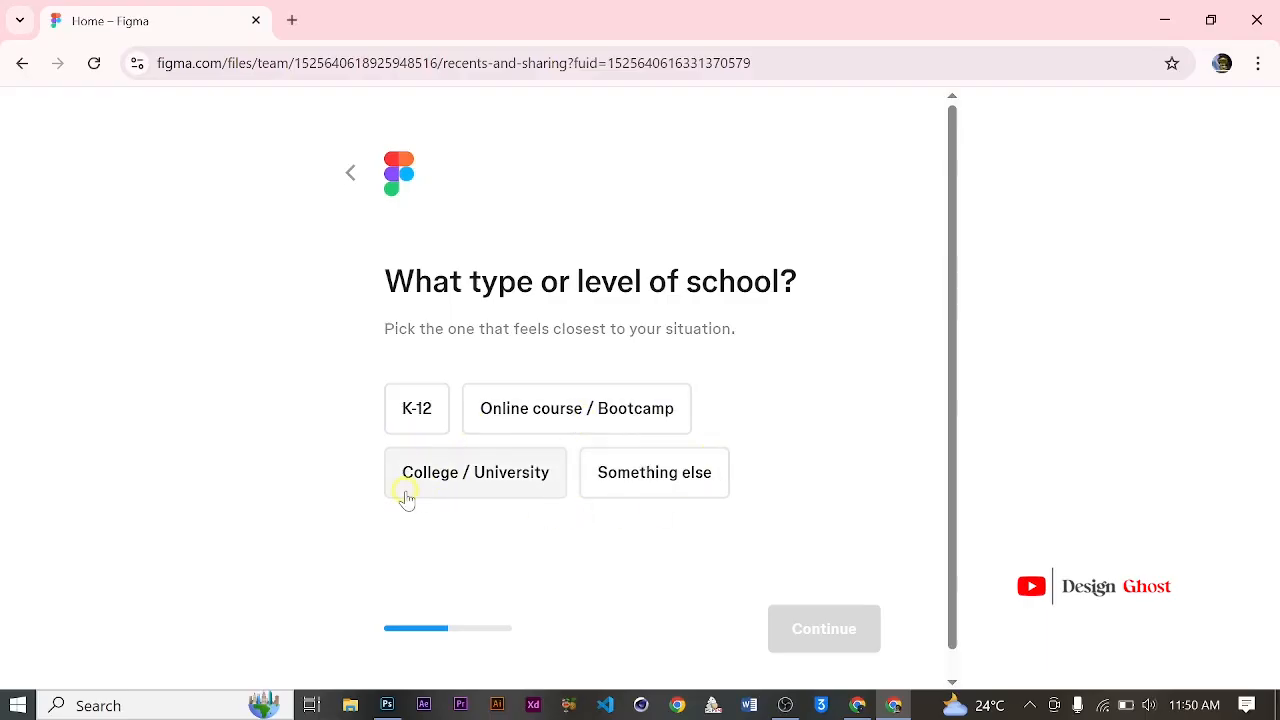
pyautogui.click(479, 490)
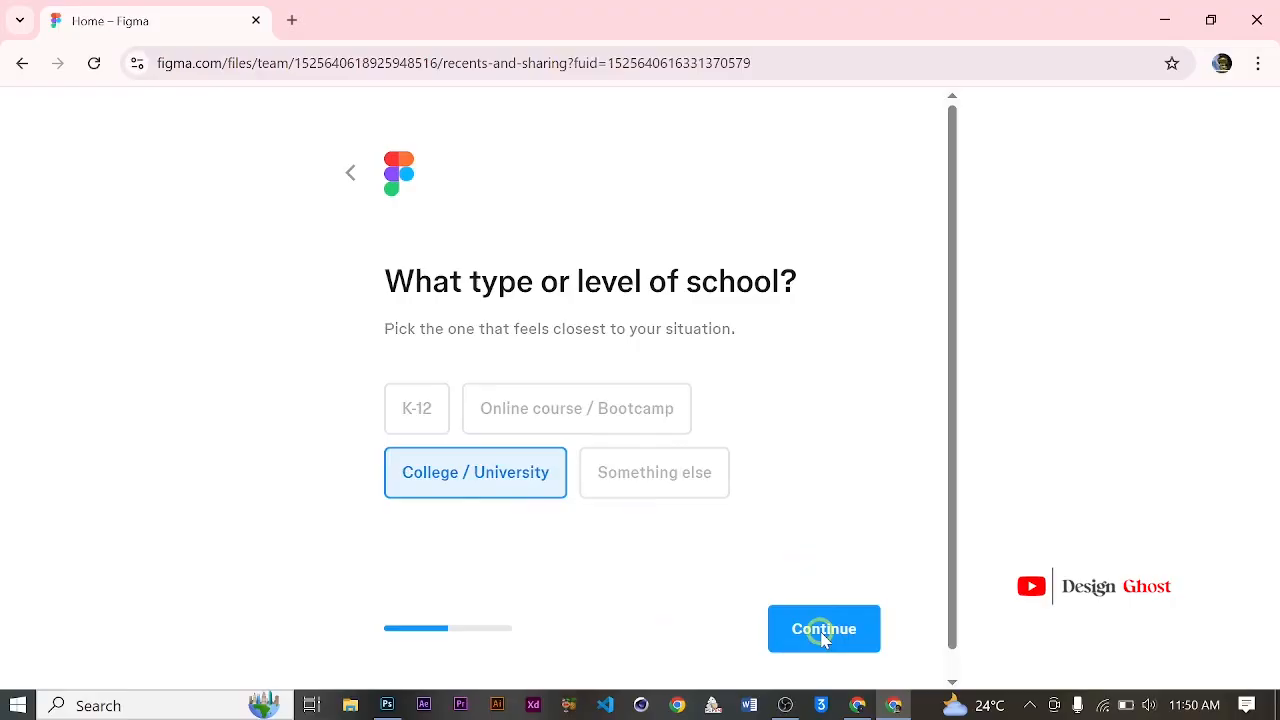
pyautogui.click(820, 627)
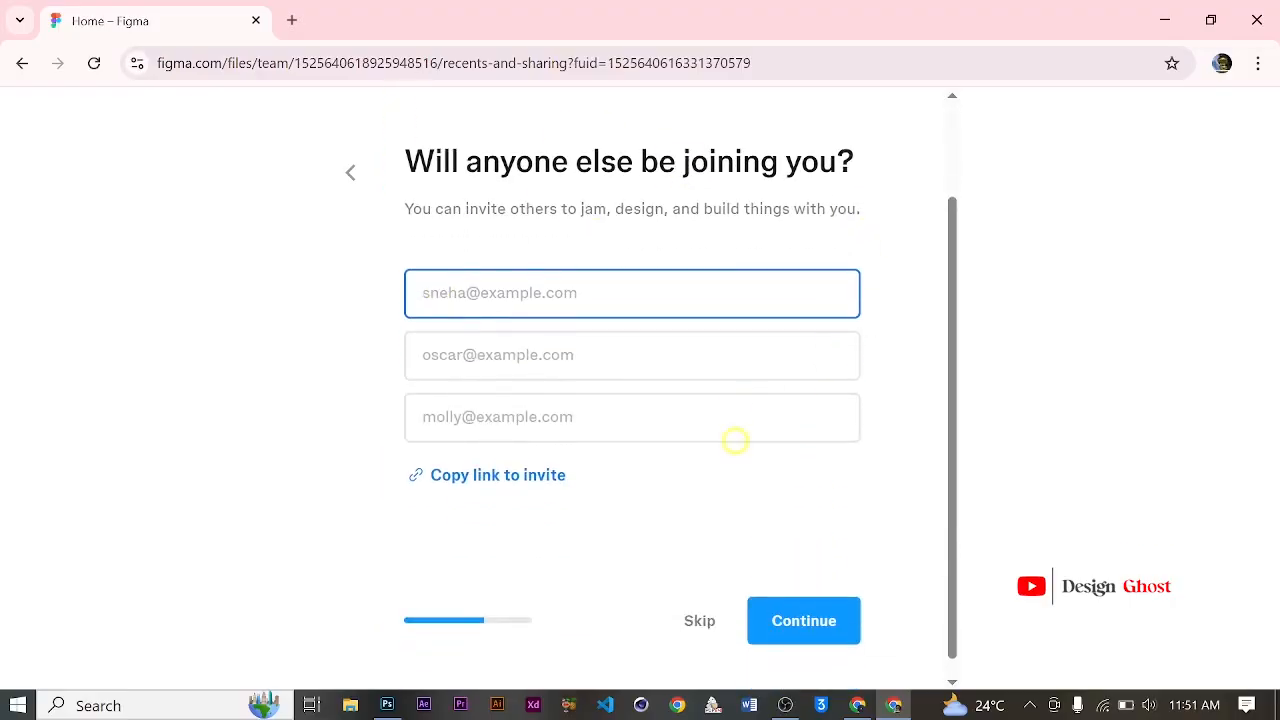
# Step: Skip inviting collaborators and answer the Figma experience question with "Yes, many times"
pyautogui.click(696, 606)
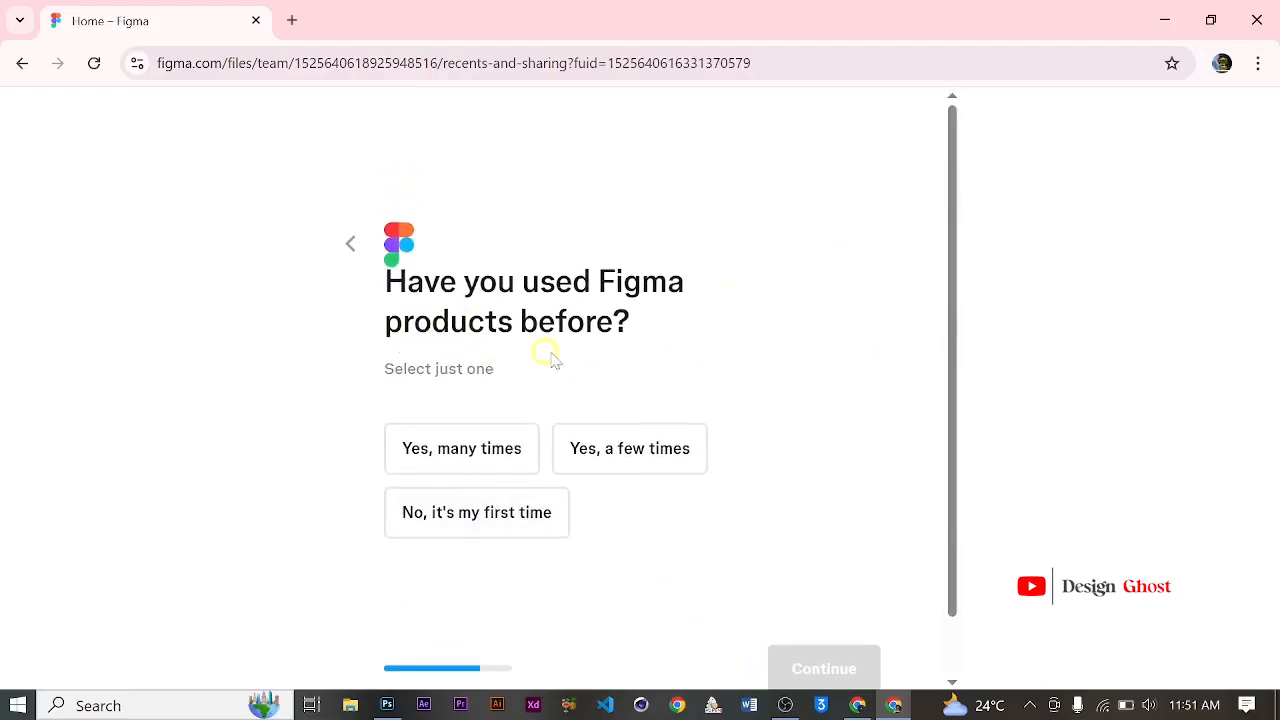
pyautogui.scroll(-1, 735, 373)
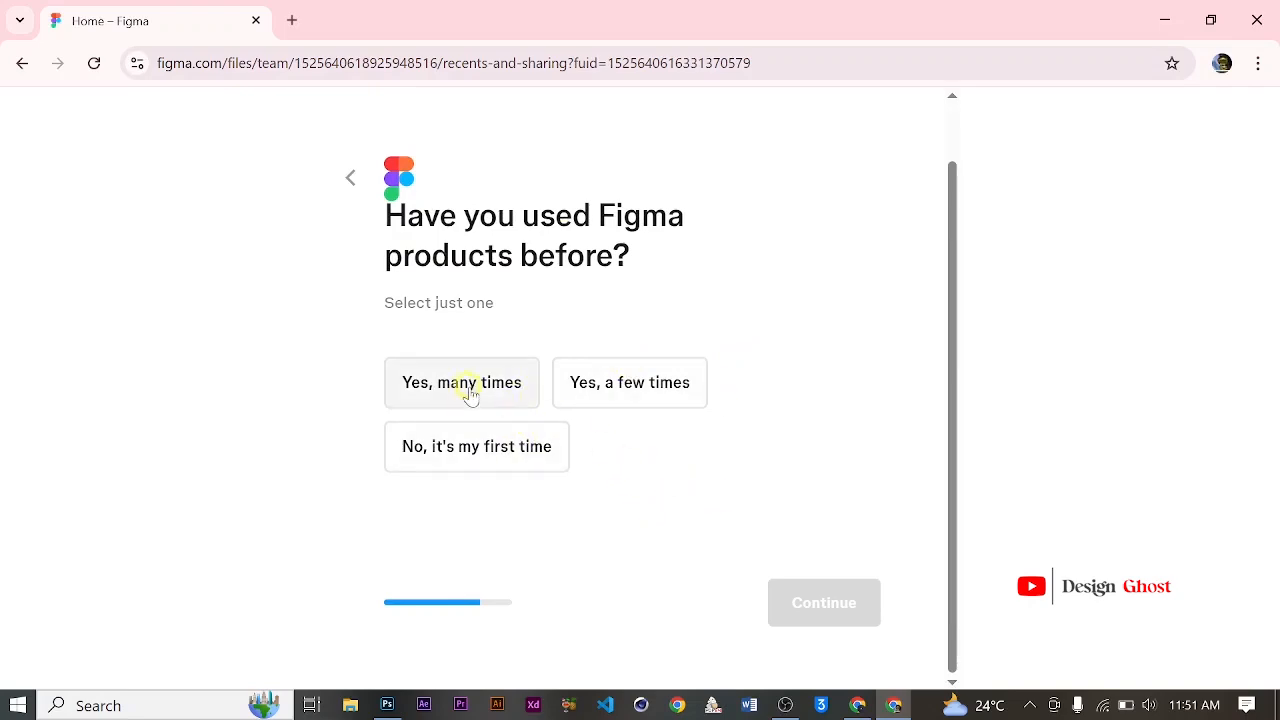
pyautogui.click(530, 396)
pyautogui.click(840, 600)
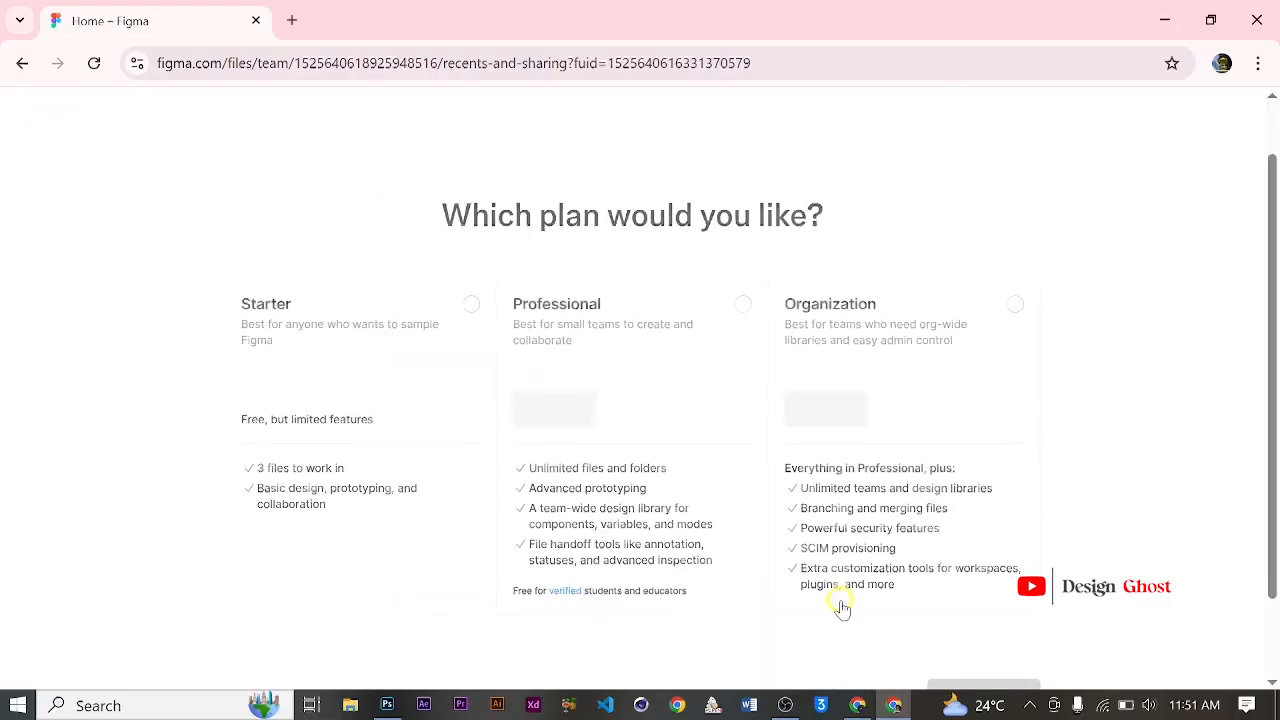
# Step: Select the free Starter plan and continue with the setup
pyautogui.scroll(-1, 552, 328)
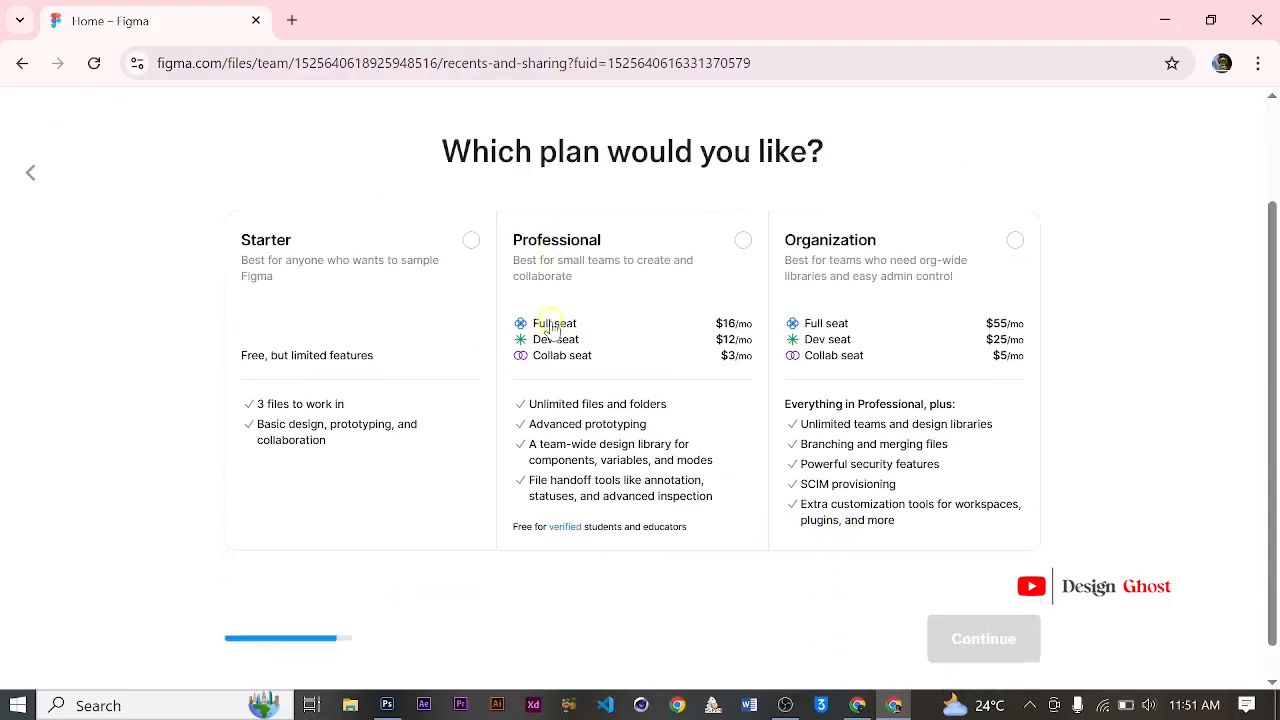
pyautogui.scroll(1, 552, 328)
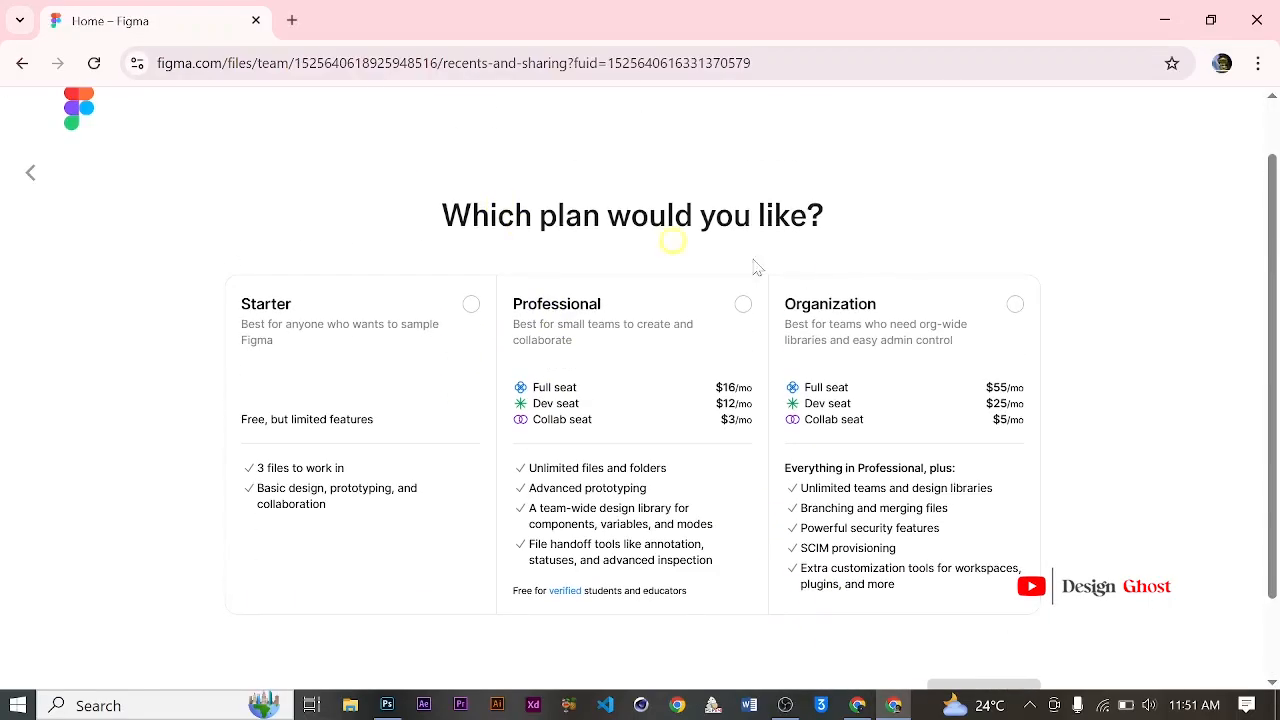
pyautogui.click(471, 305)
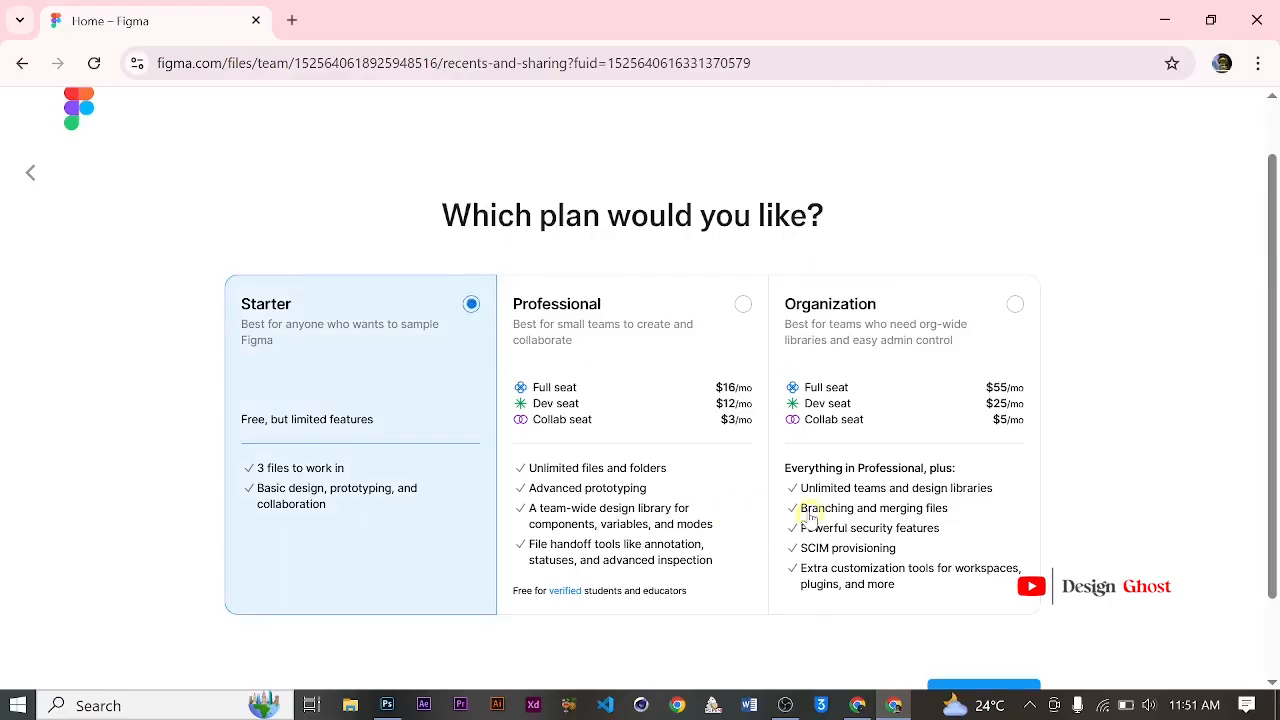
pyautogui.scroll(-1, 600, 440)
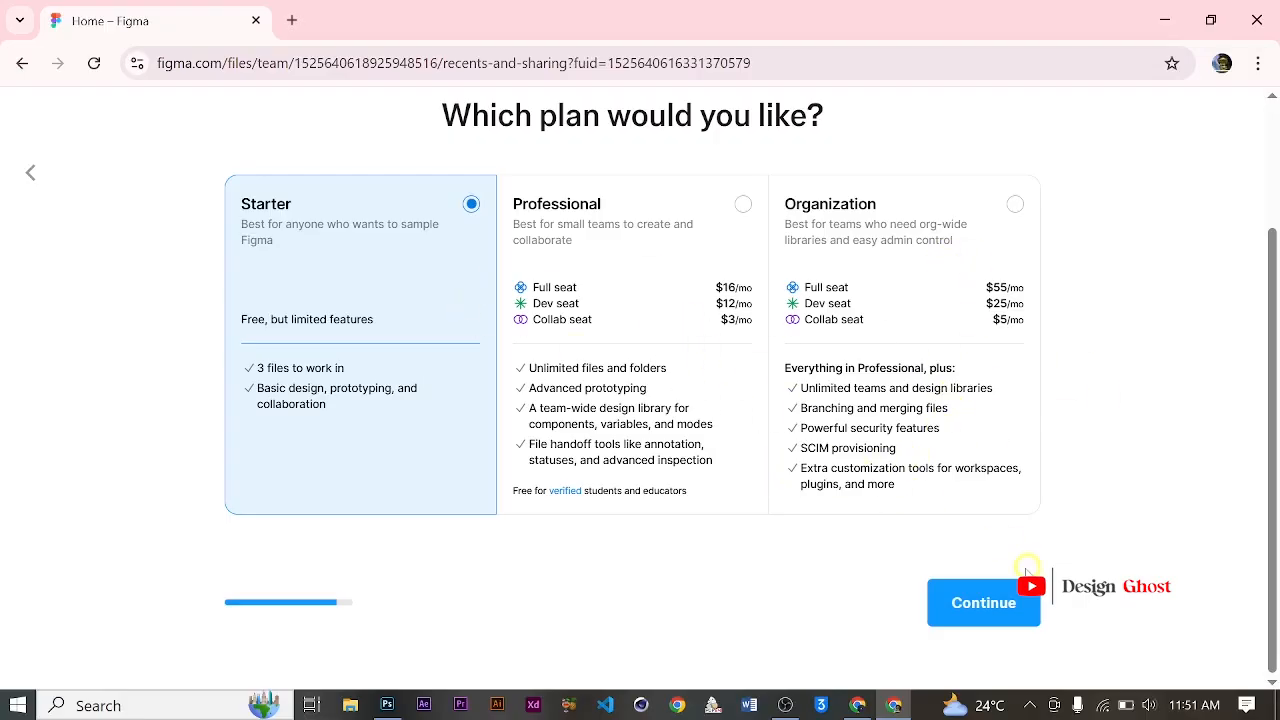
pyautogui.click(978, 600)
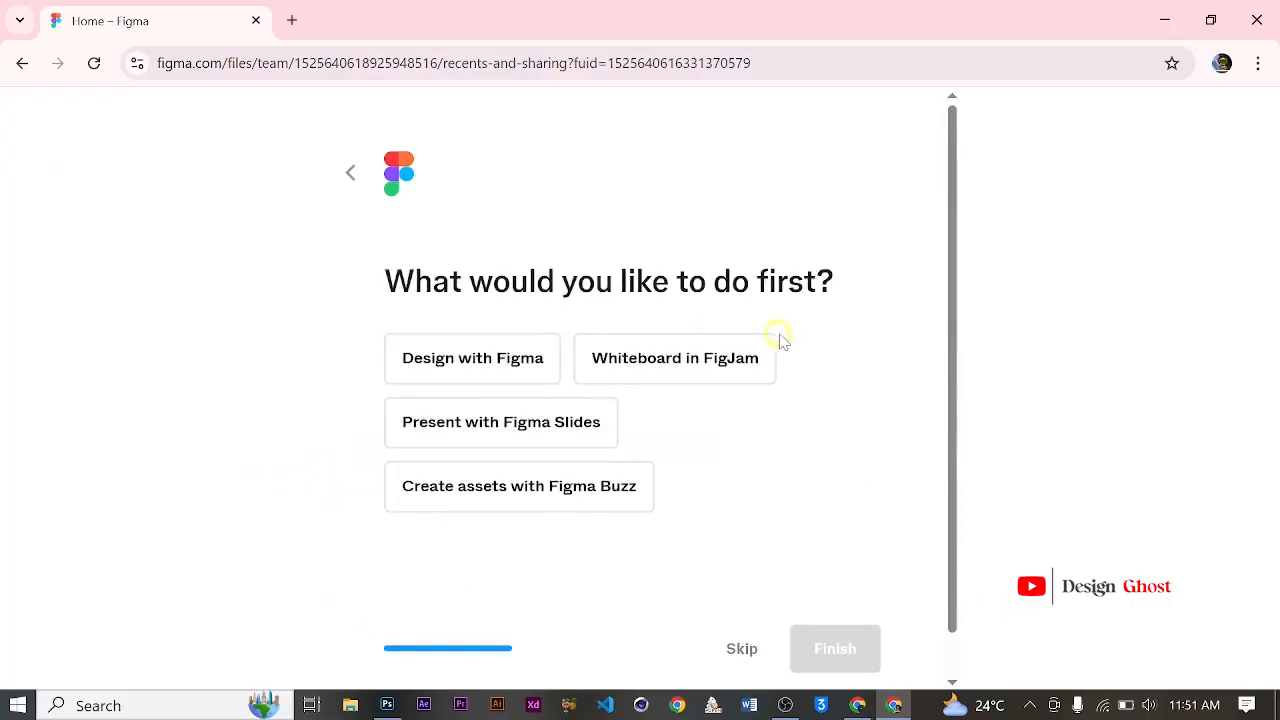
# Step: Skip the question about what to do first to complete the account setup
pyautogui.scroll(-1, 795, 338)
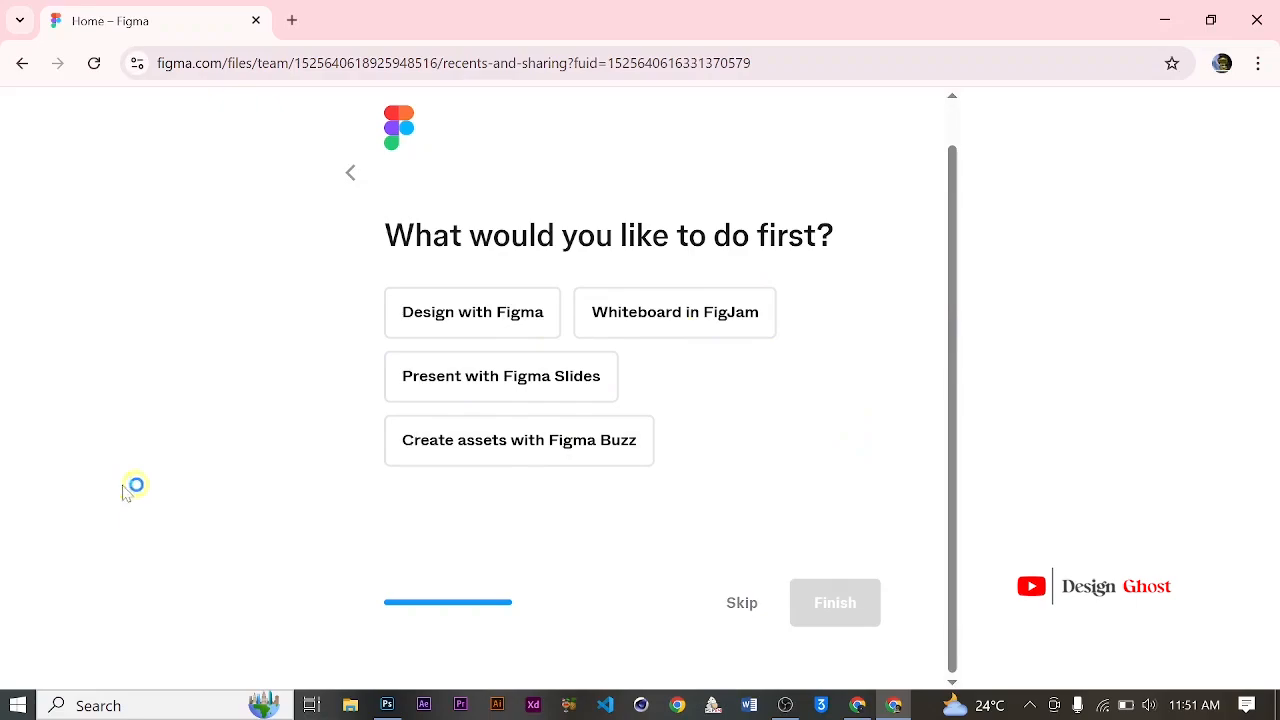
pyautogui.click(455, 334)
pyautogui.click(742, 626)
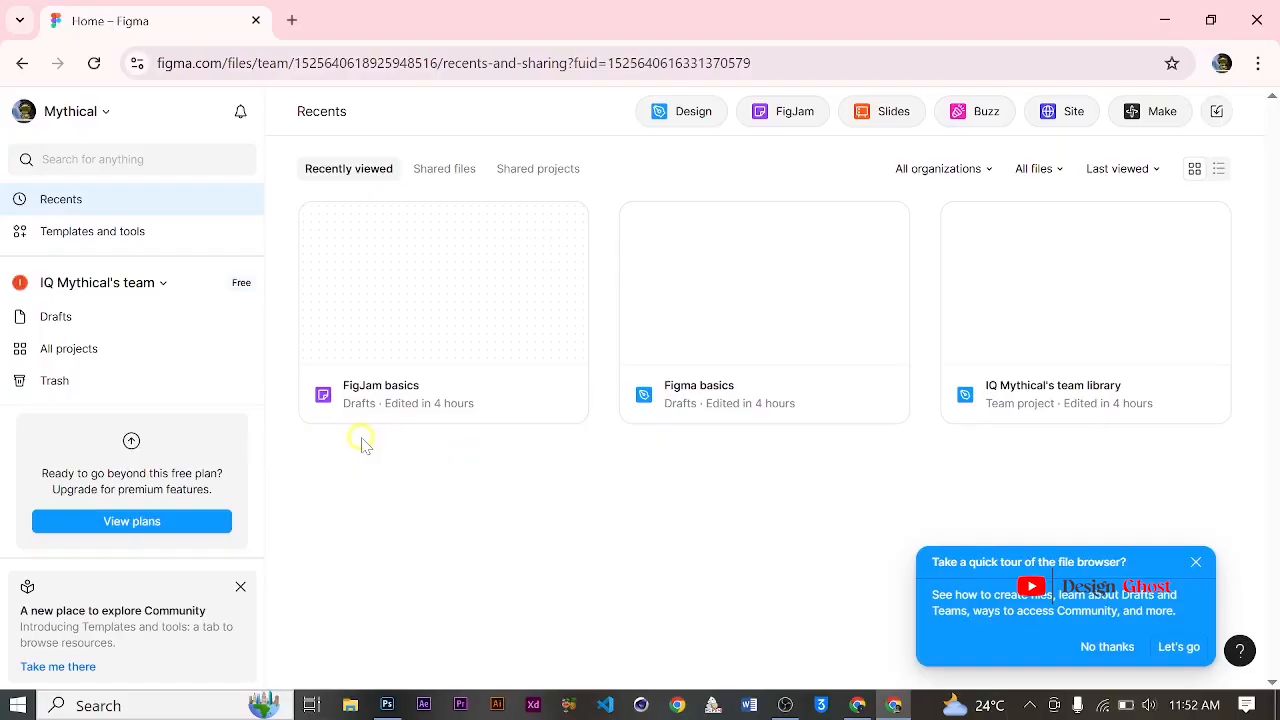
# Step: Create a new design file and minimize the editor's side panels
pyautogui.click(688, 115)
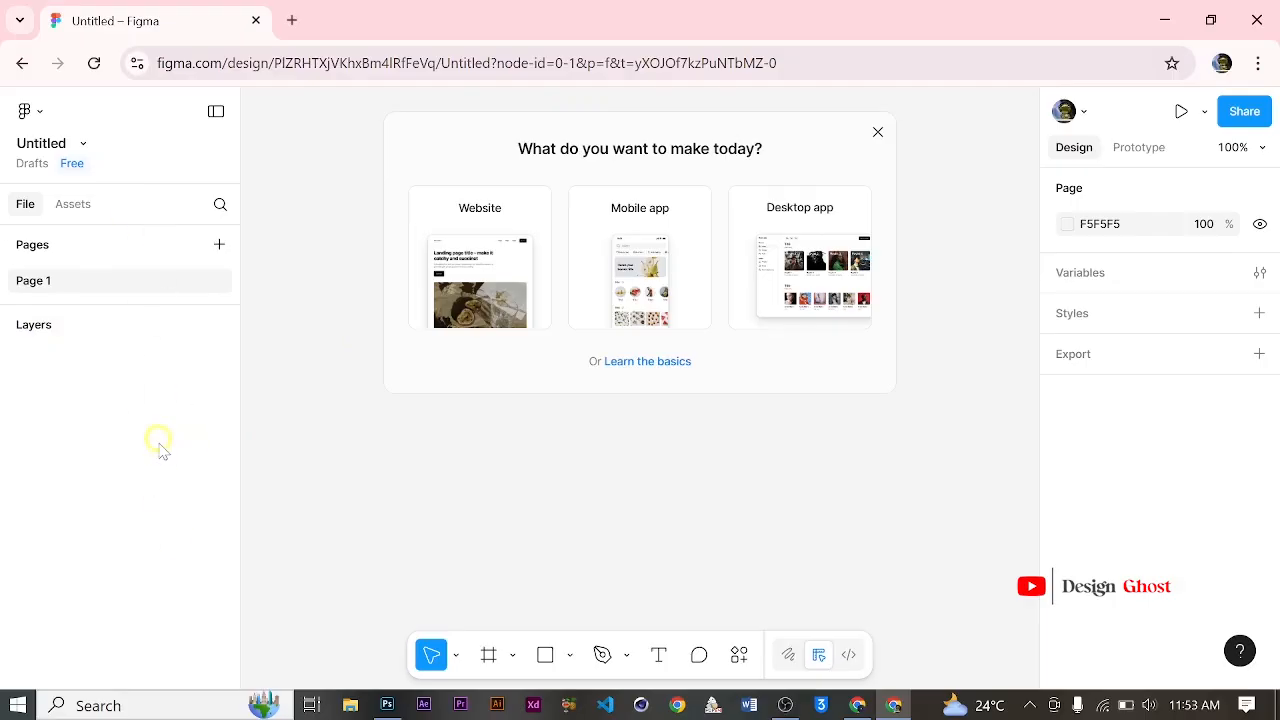
pyautogui.click(216, 112)
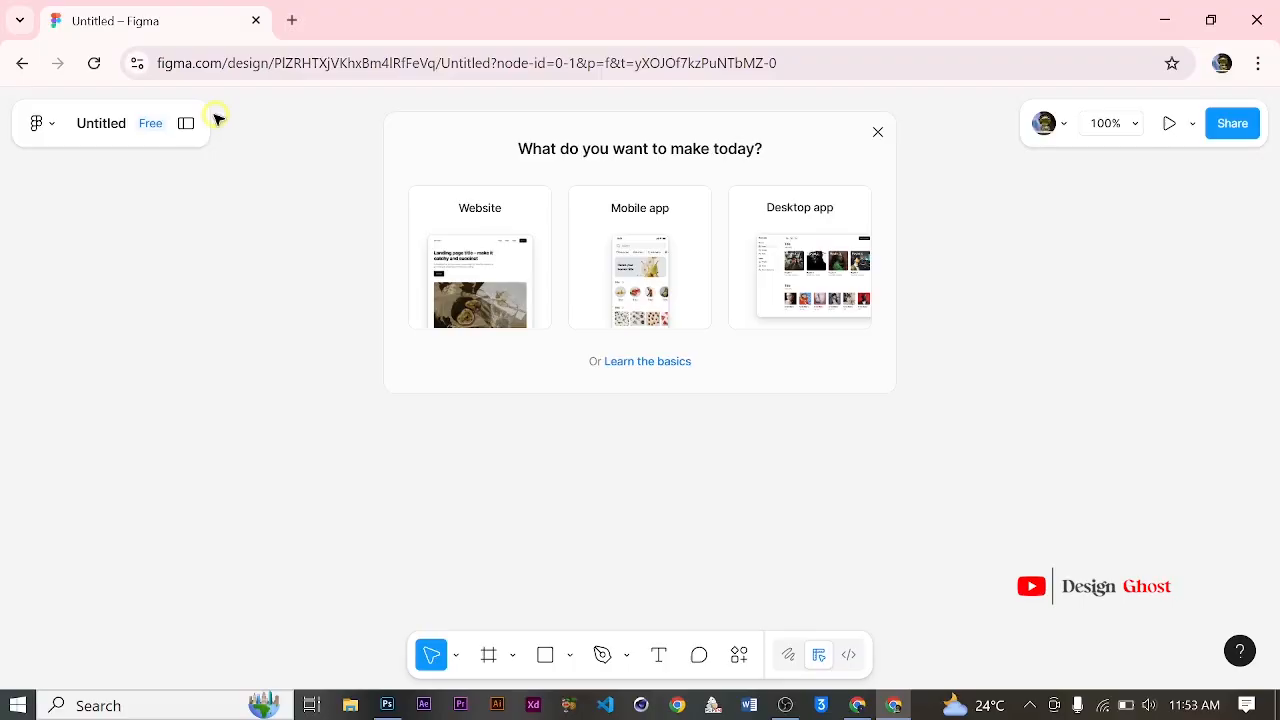
pyautogui.click(187, 123)
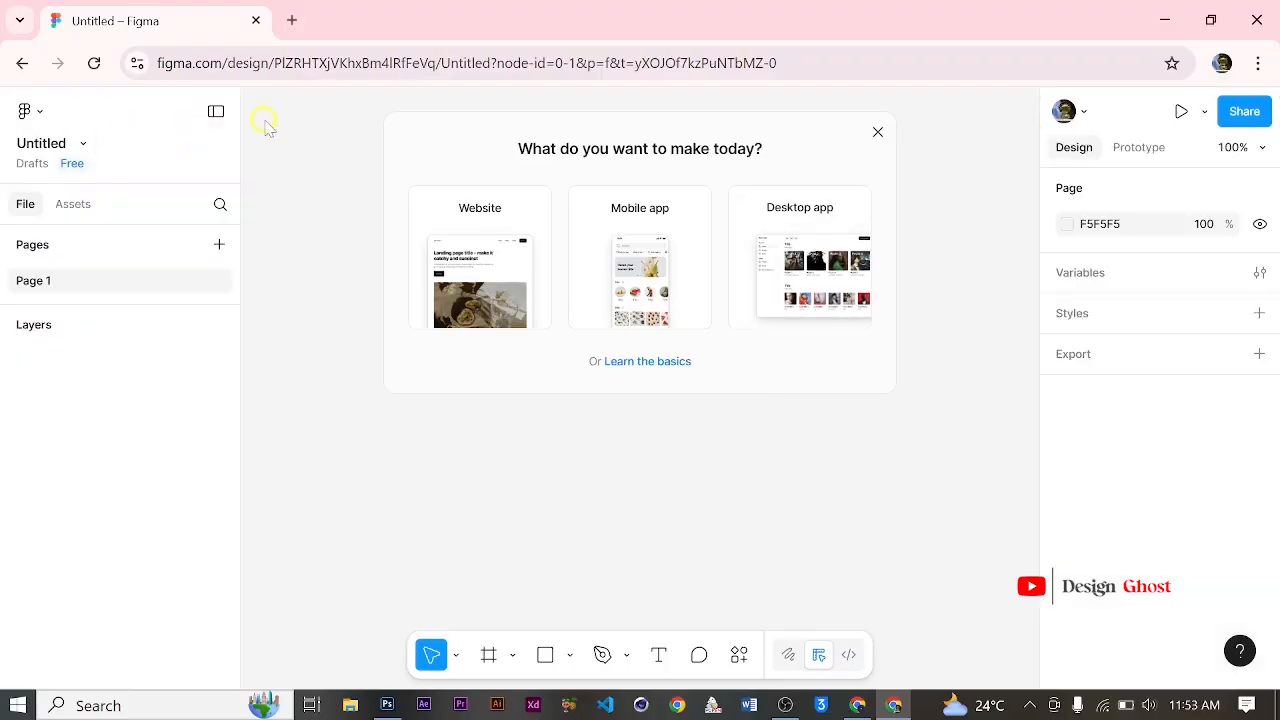
pyautogui.click(215, 111)
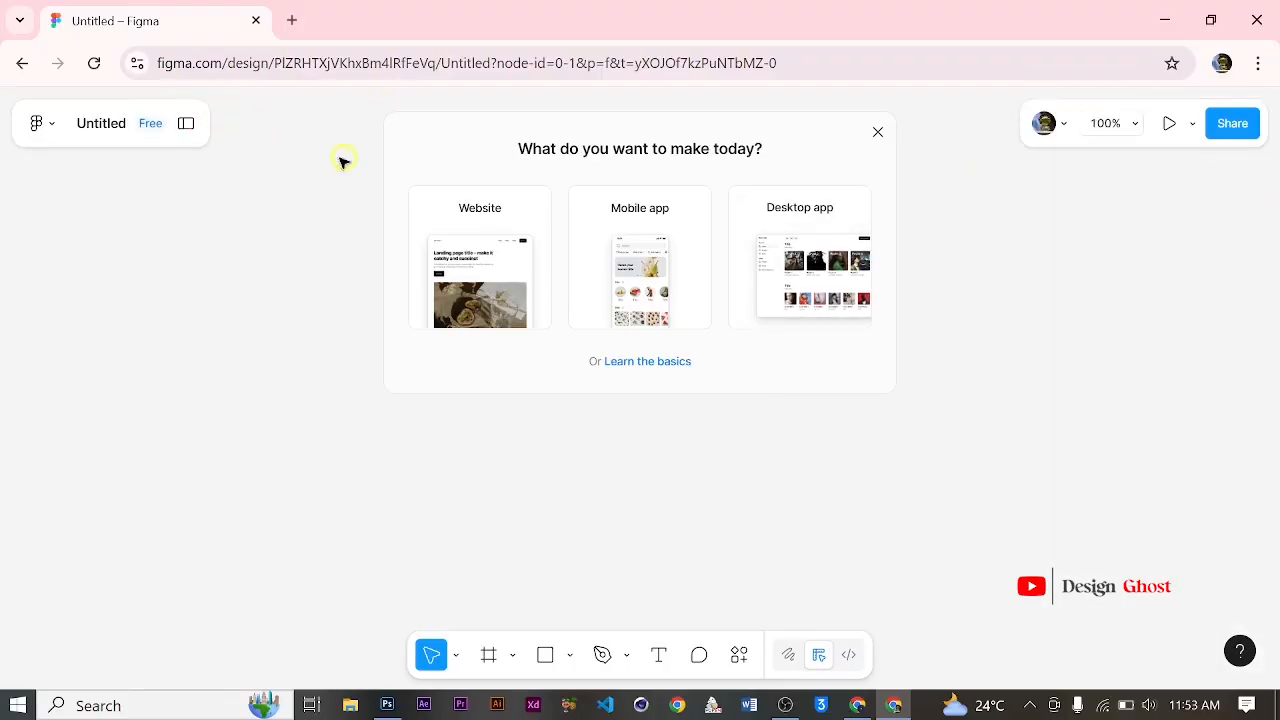
# Step: Restore the editor's side panels and dismiss the "What do you want to make today?" starter prompt
pyautogui.click(190, 124)
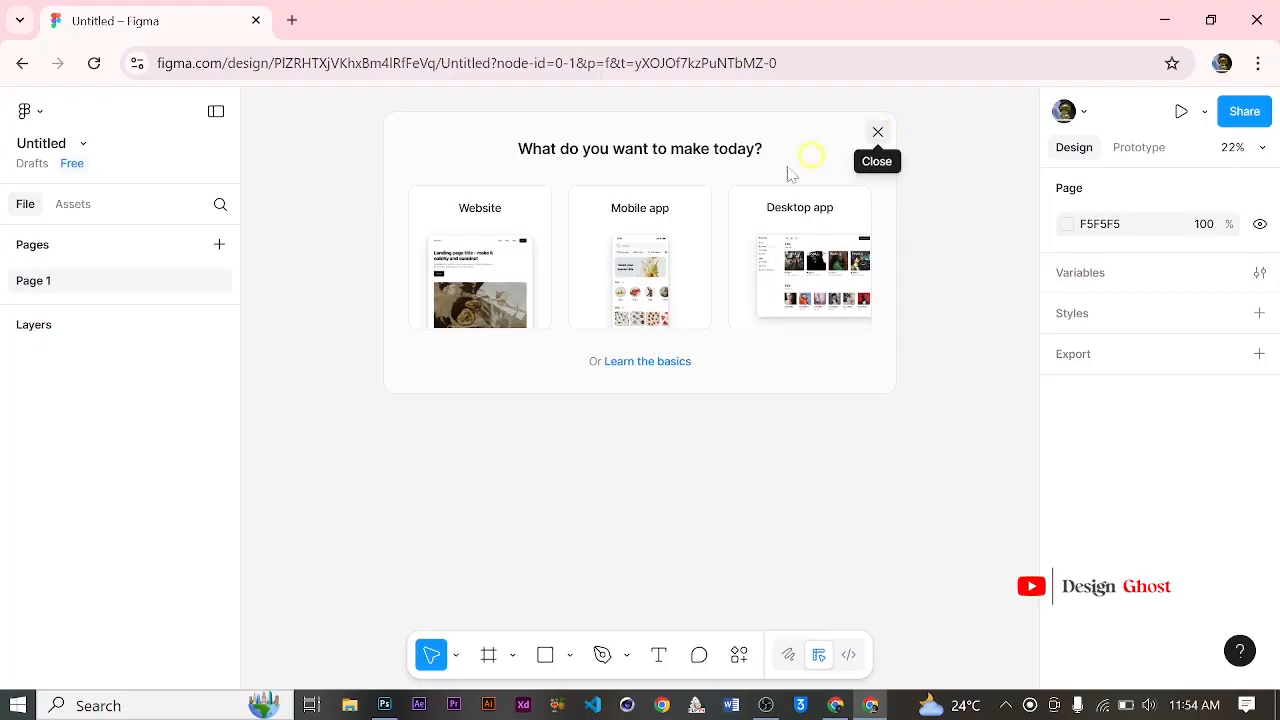
pyautogui.moveTo(460, 243)
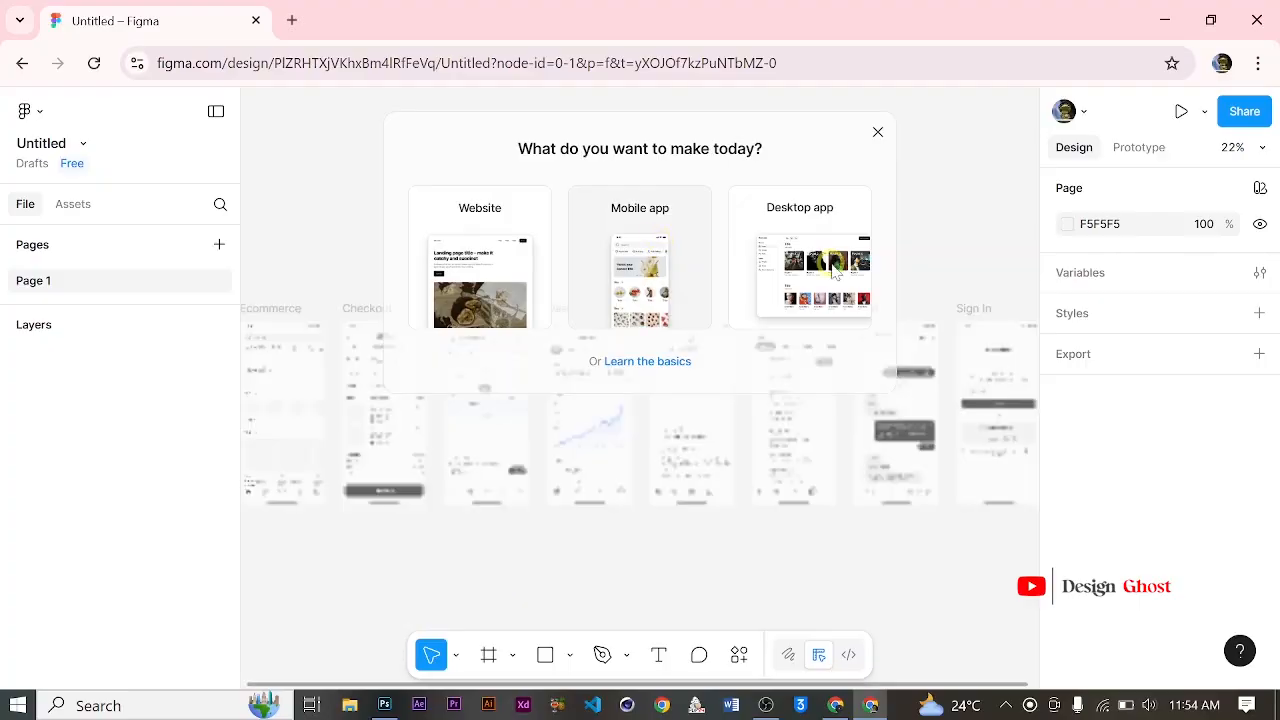
pyautogui.moveTo(832, 278)
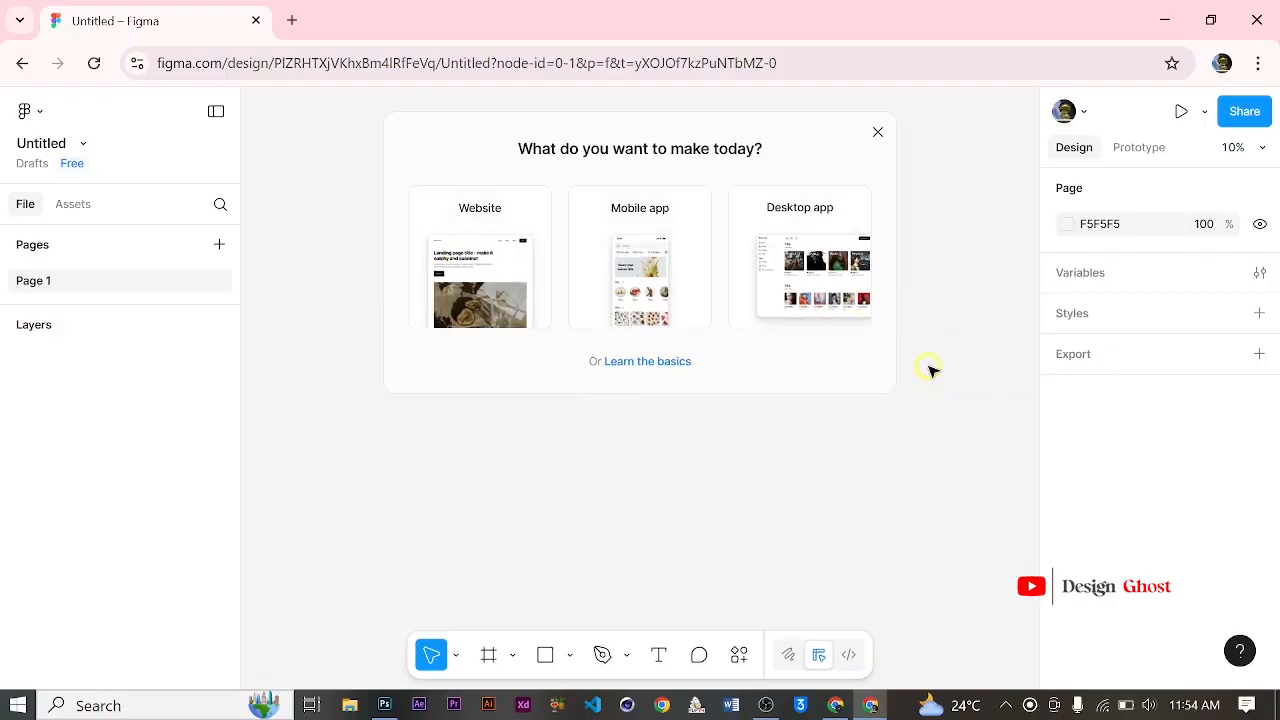
pyautogui.click(879, 133)
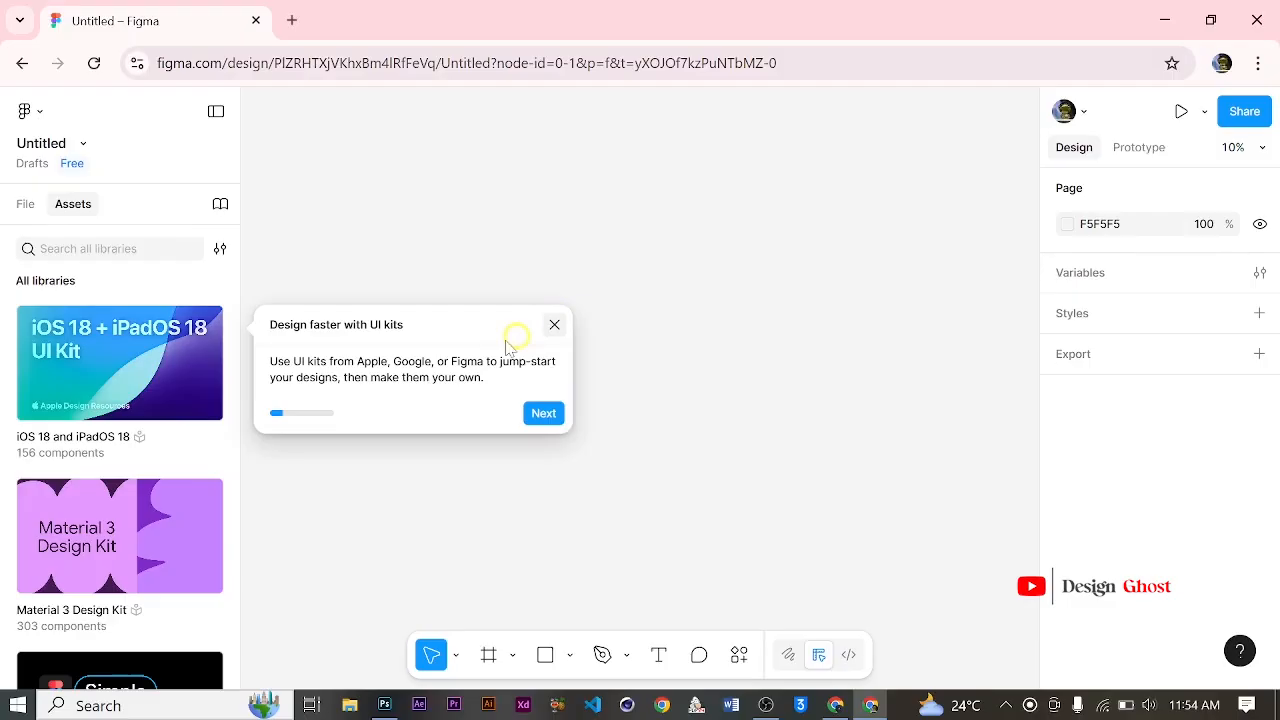
# Step: Dismiss the "Design faster with UI kits" tip and look through the available asset libraries
pyautogui.scroll(-2, 129, 457)
pyautogui.scroll(2, 167, 512)
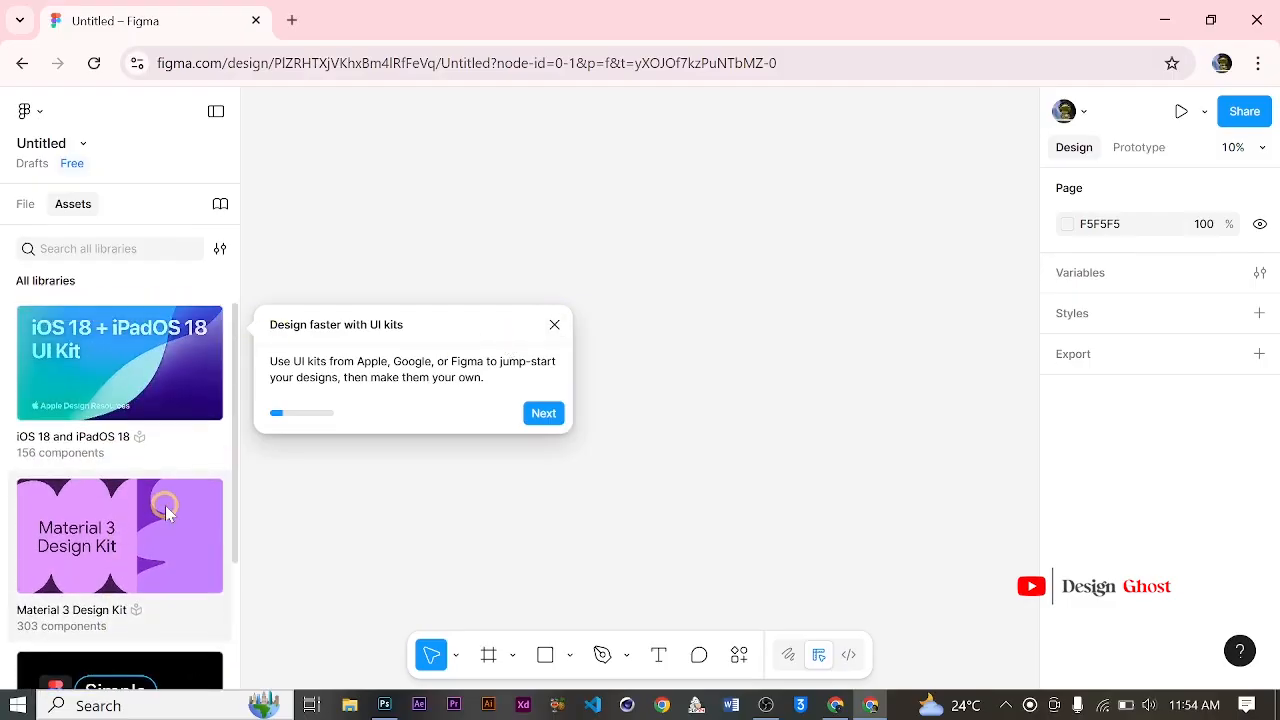
pyautogui.click(555, 326)
pyautogui.scroll(-3, 194, 363)
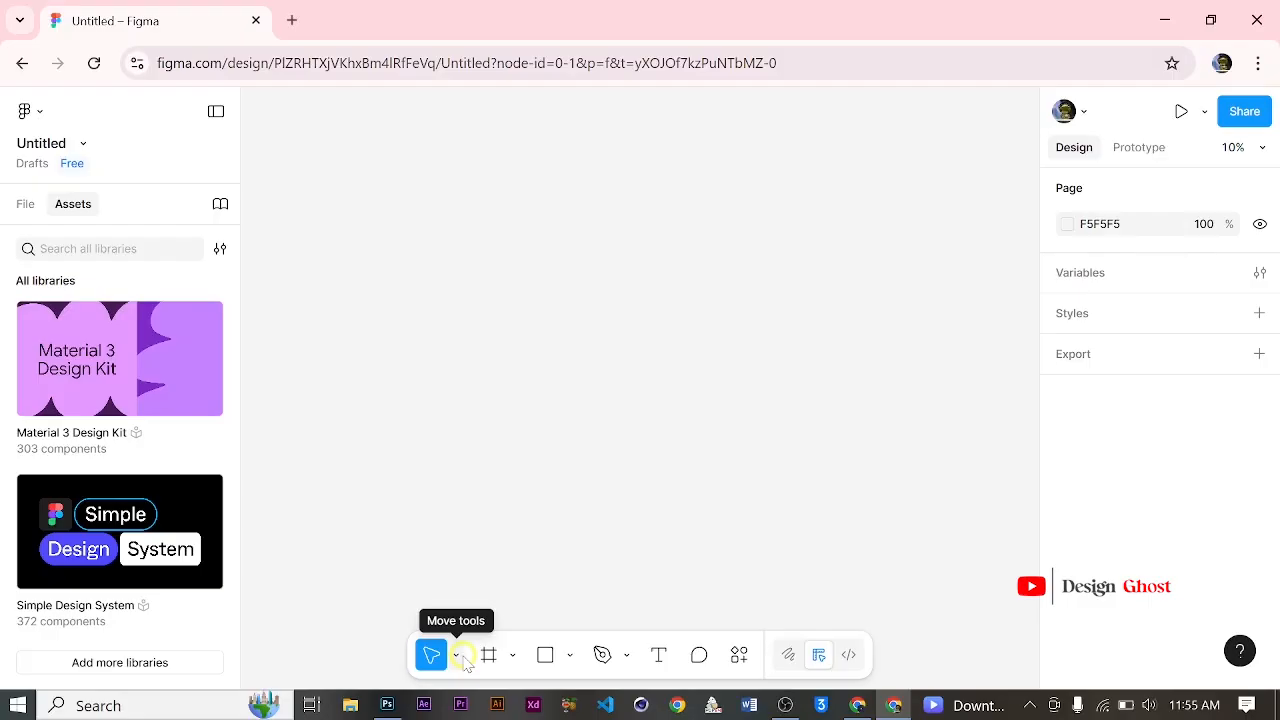
# Step: Review the available move tools and temporarily switch to the hand tool over the canvas
pyautogui.click(459, 658)
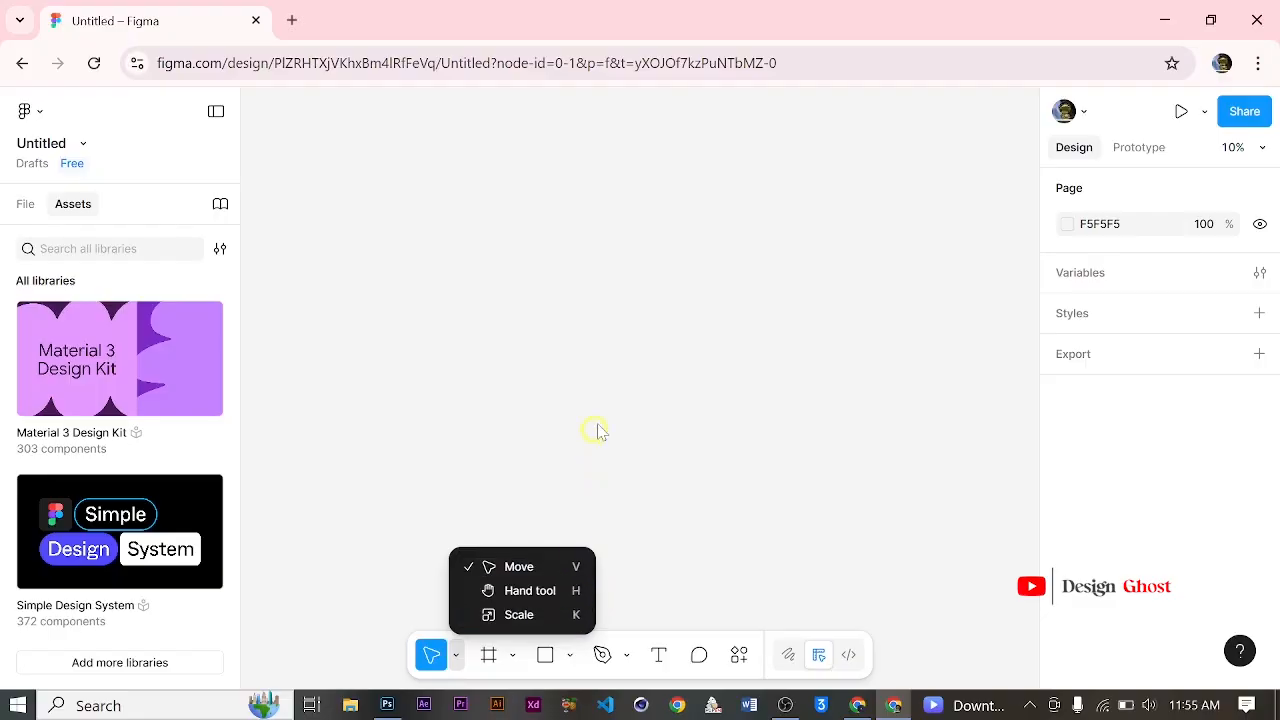
pyautogui.click(600, 354)
pyautogui.press('space')
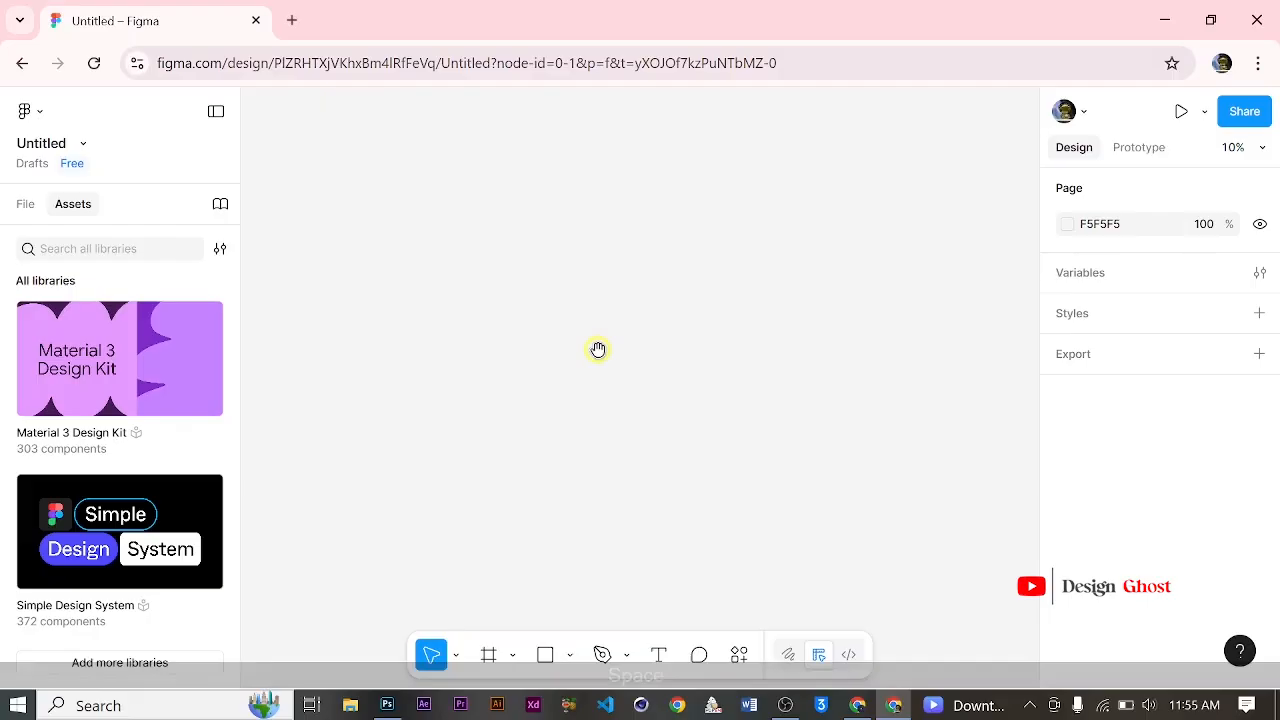
# Step: Start the Frame tool and examine the phone, tablet, desktop, presentation, watch, paper and social media size presets
pyautogui.click(489, 655)
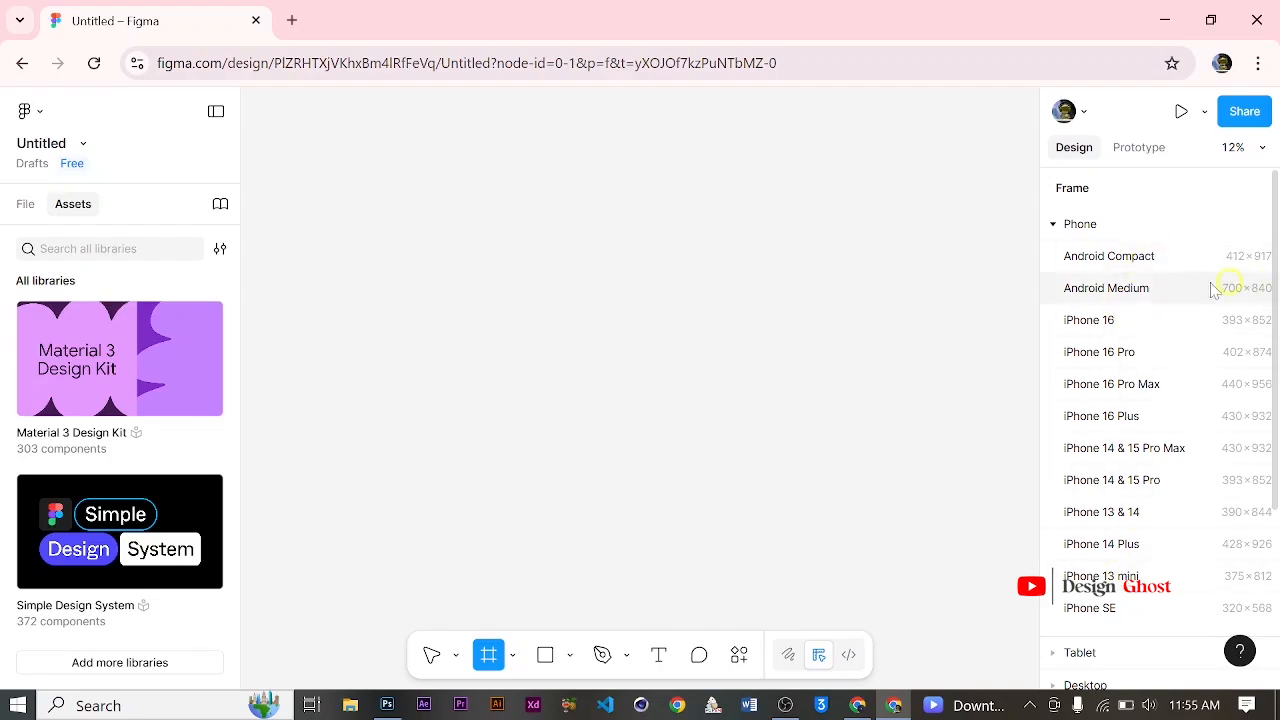
pyautogui.scroll(-2, 1145, 305)
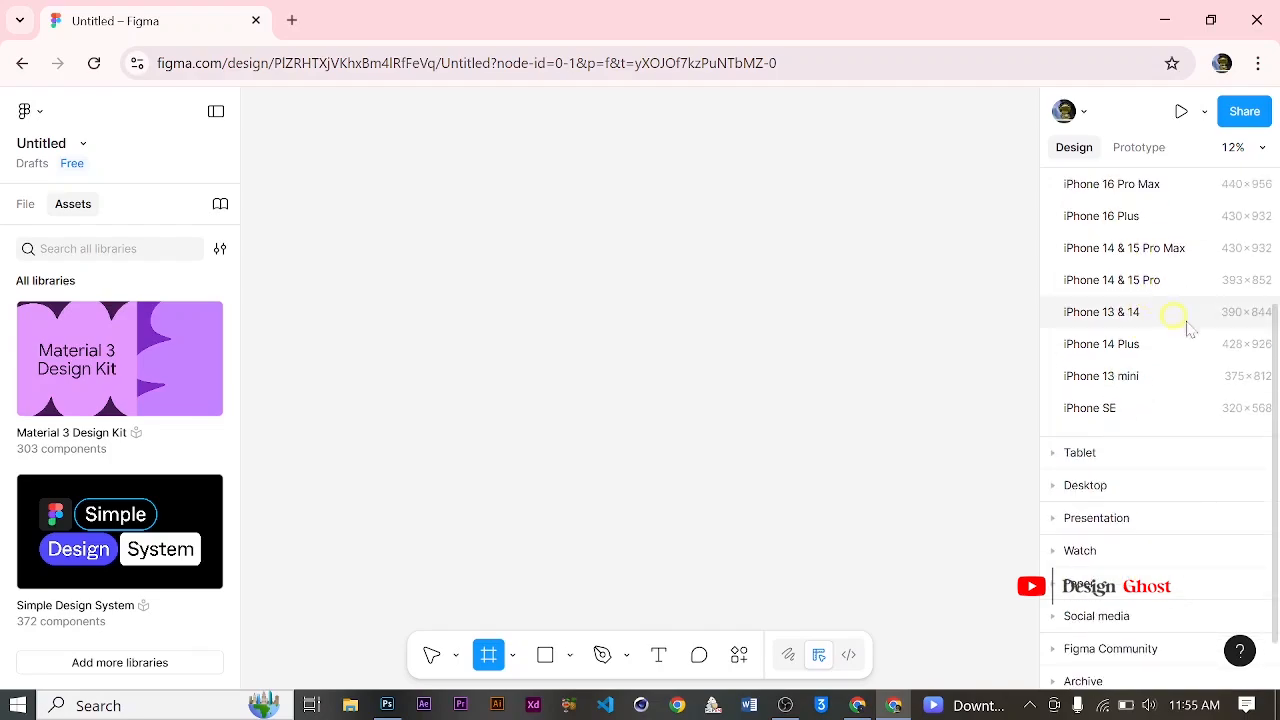
pyautogui.scroll(-1, 1090, 375)
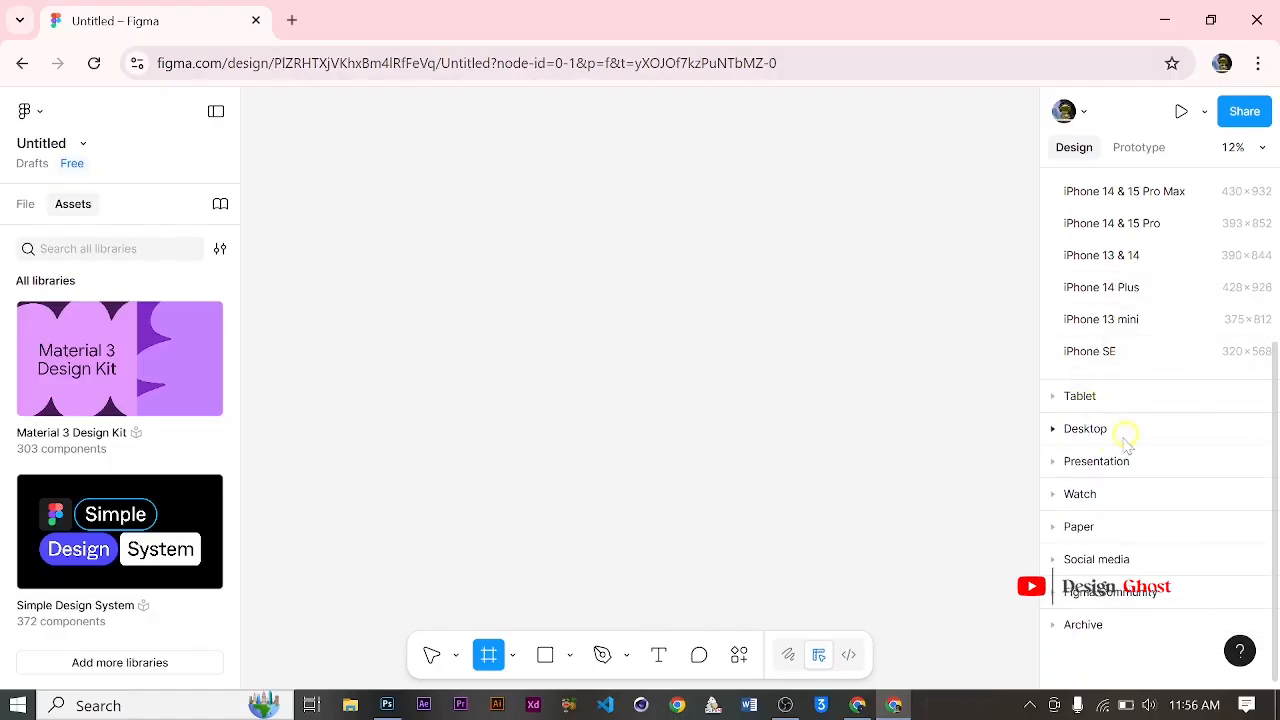
pyautogui.click(1058, 402)
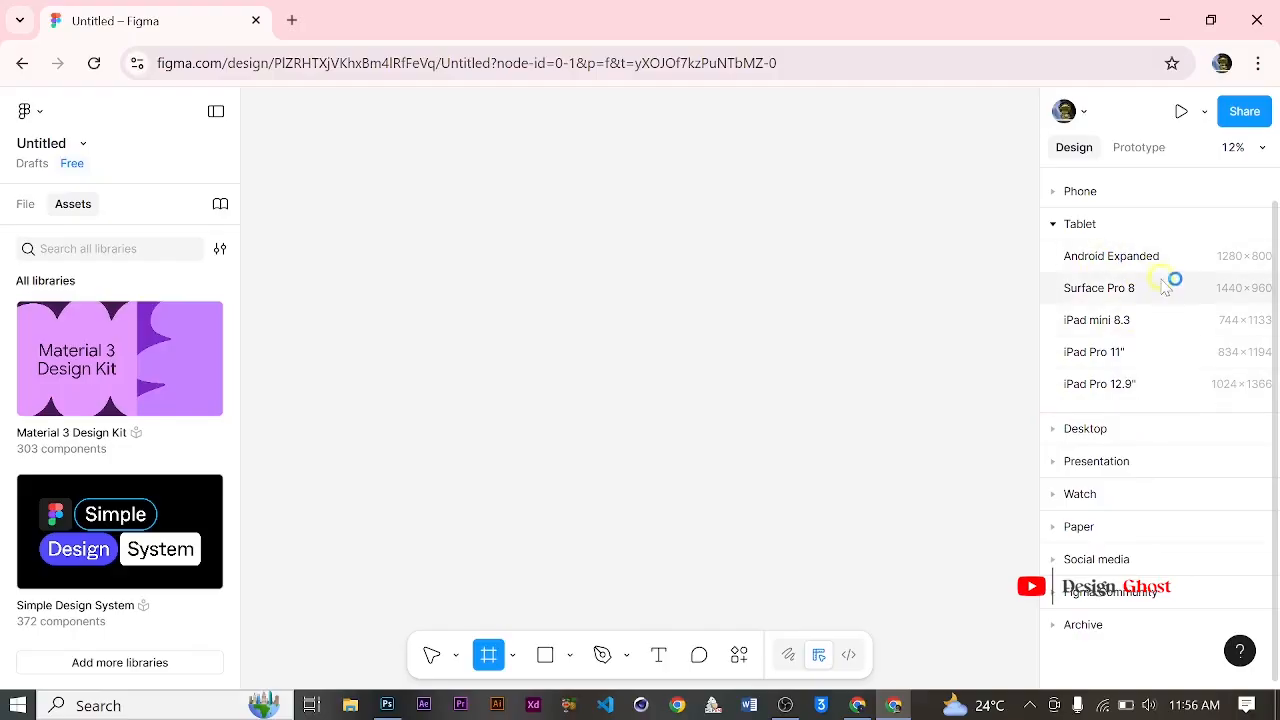
pyautogui.click(1062, 428)
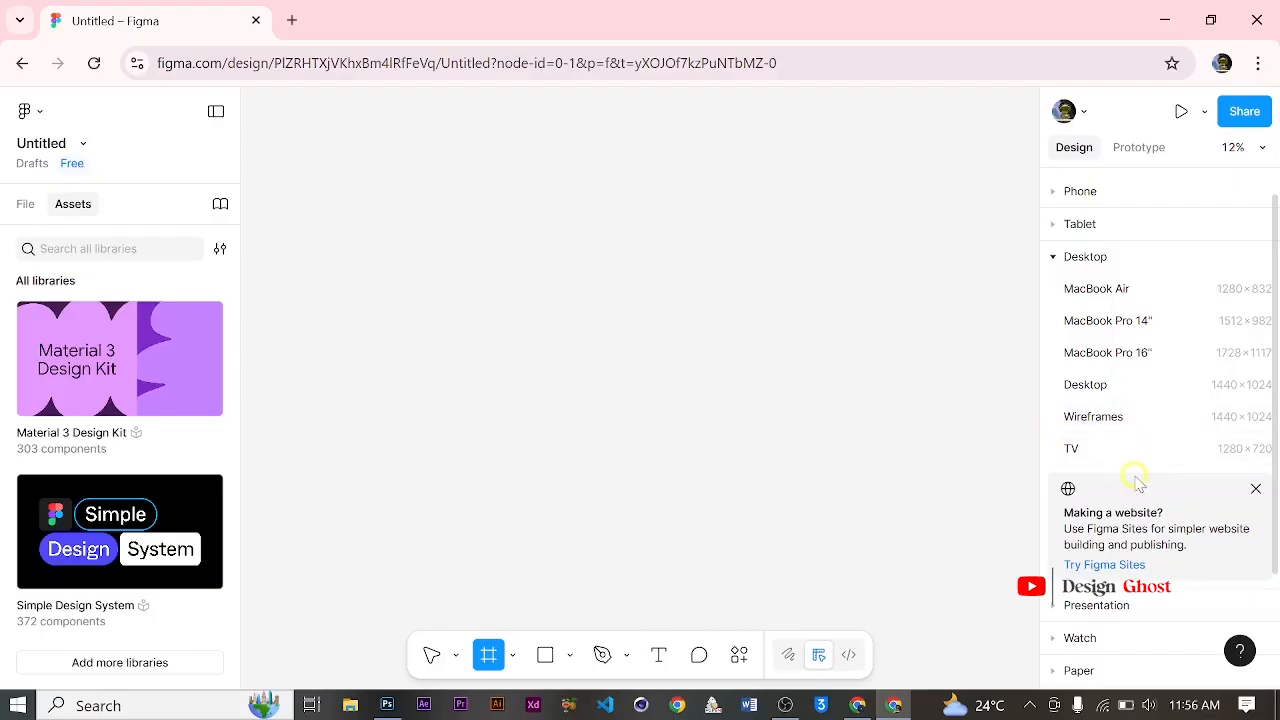
pyautogui.scroll(-2, 1133, 467)
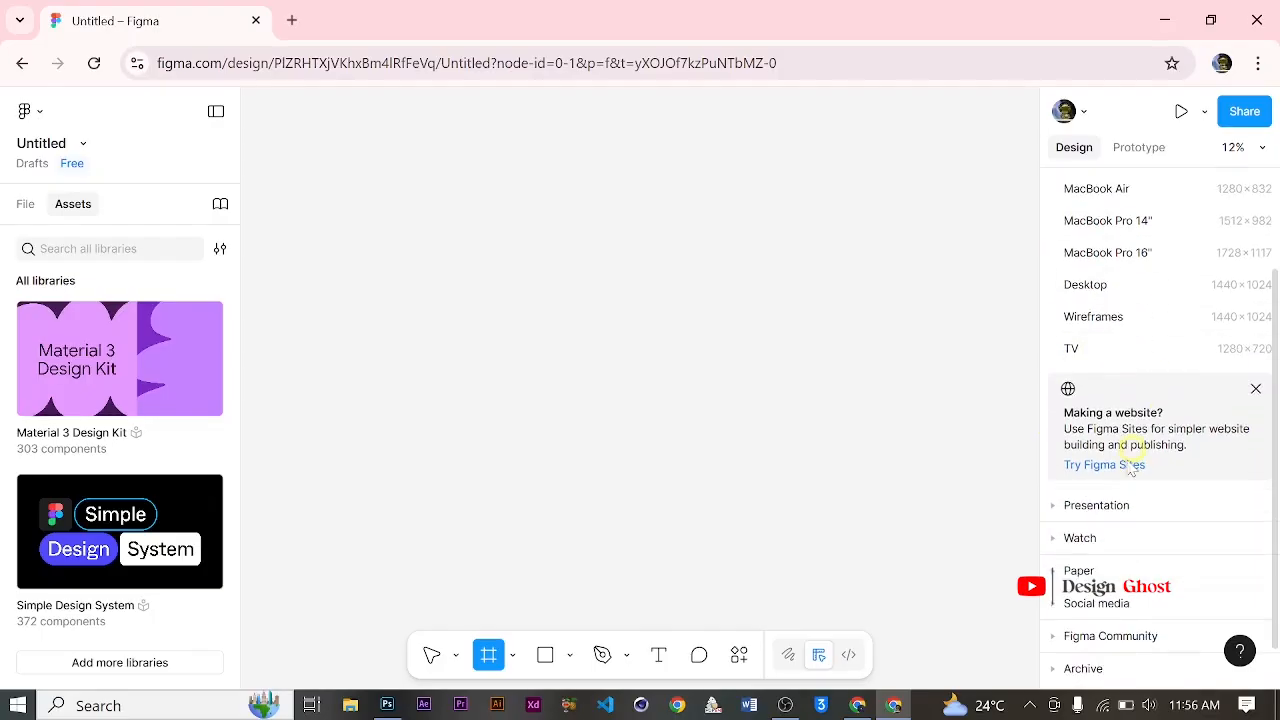
pyautogui.click(1062, 507)
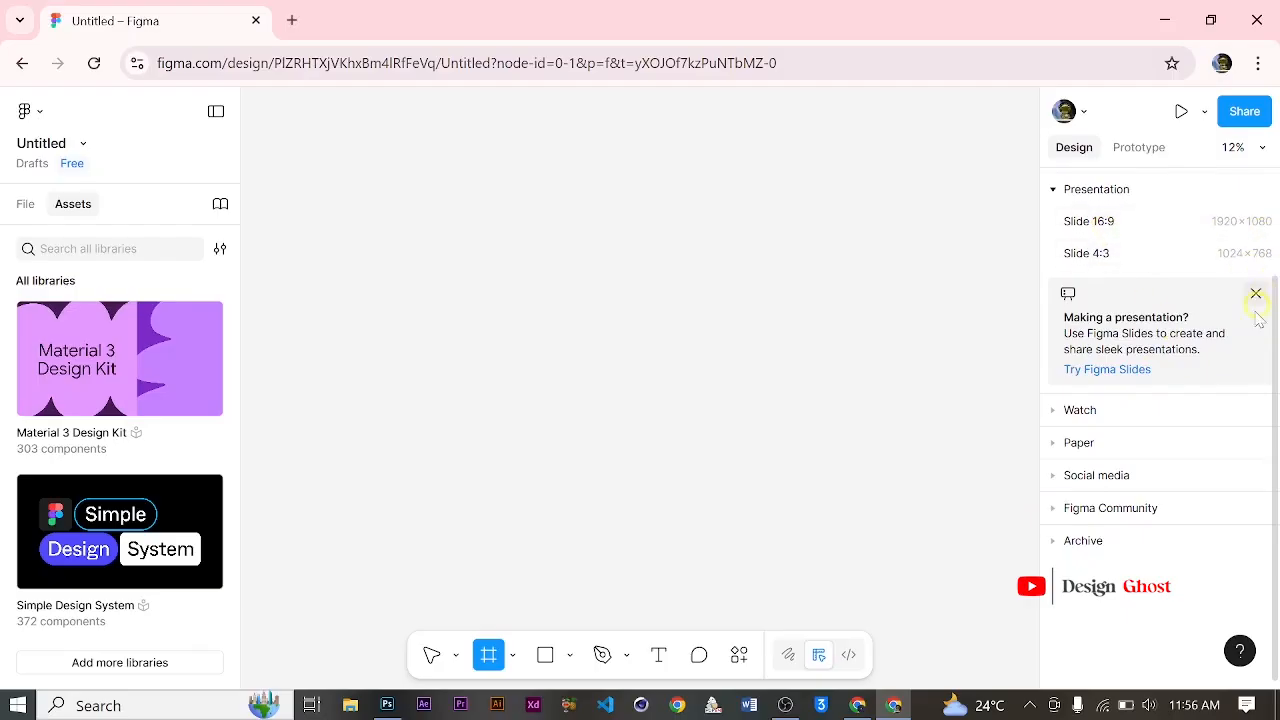
pyautogui.click(1058, 412)
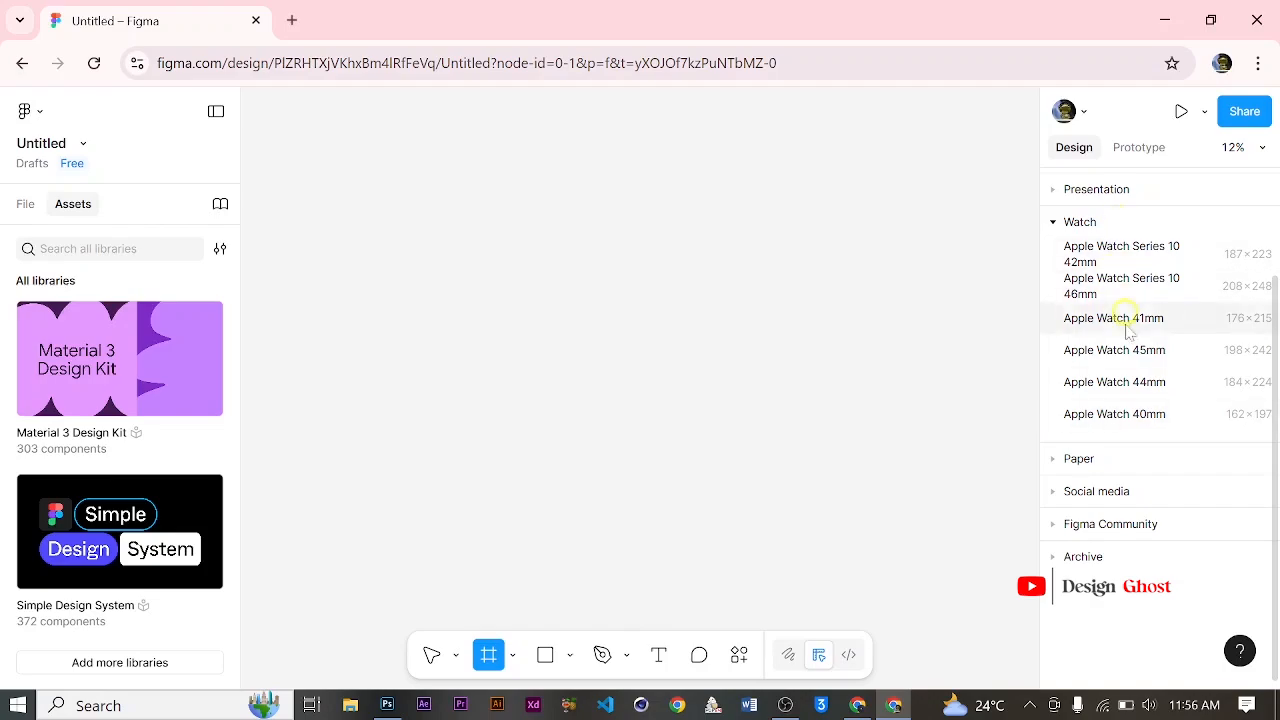
pyautogui.click(1054, 224)
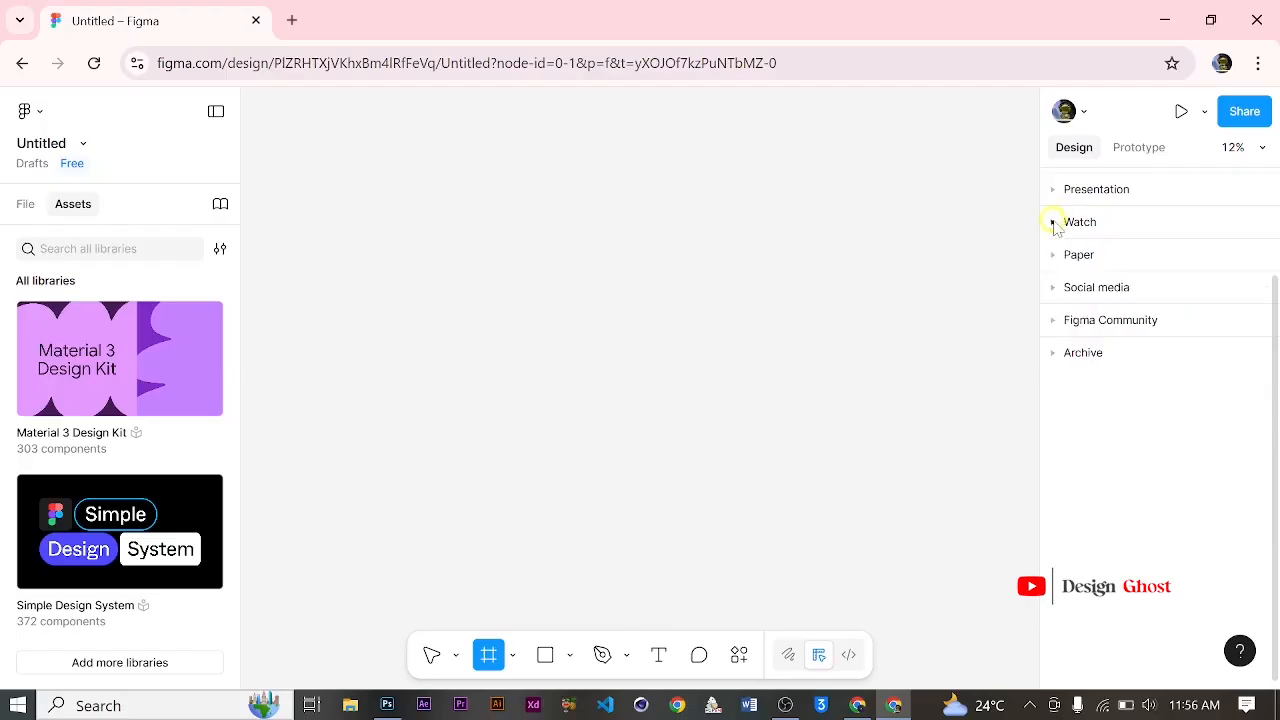
pyautogui.click(1058, 260)
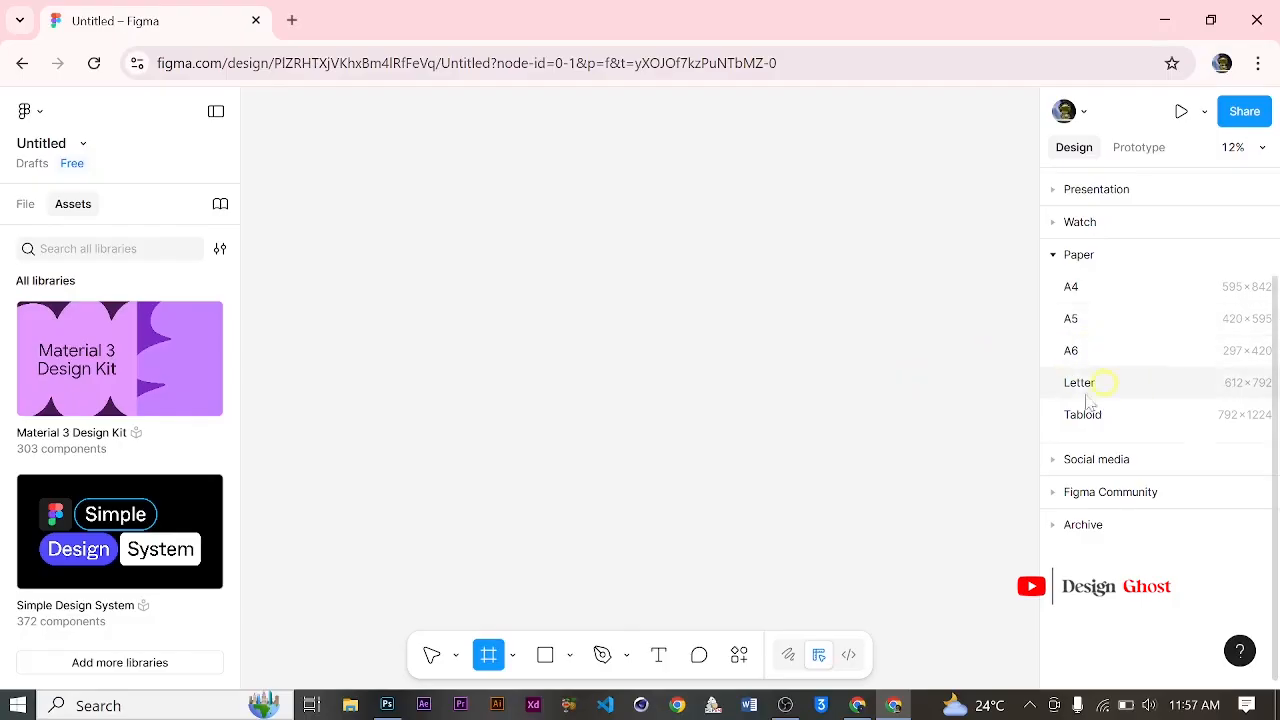
pyautogui.click(1062, 461)
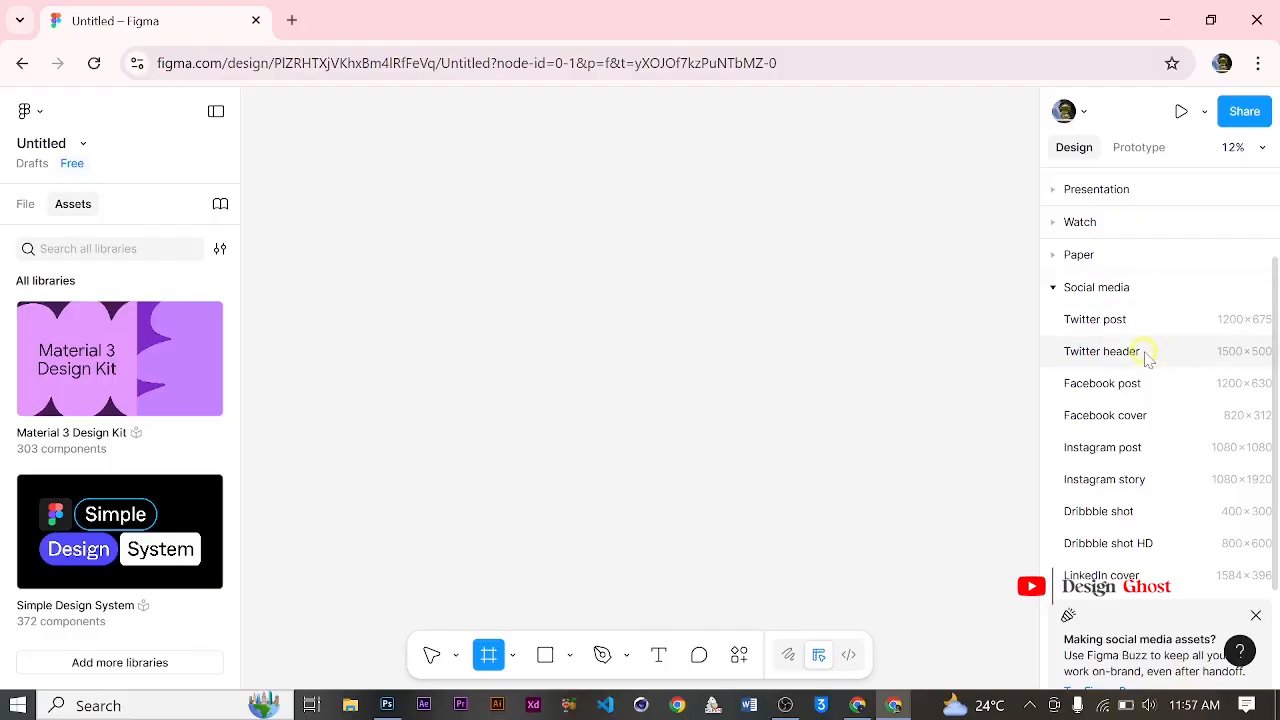
# Step: Create a frame from the Instagram post preset and delete it
pyautogui.click(1120, 446)
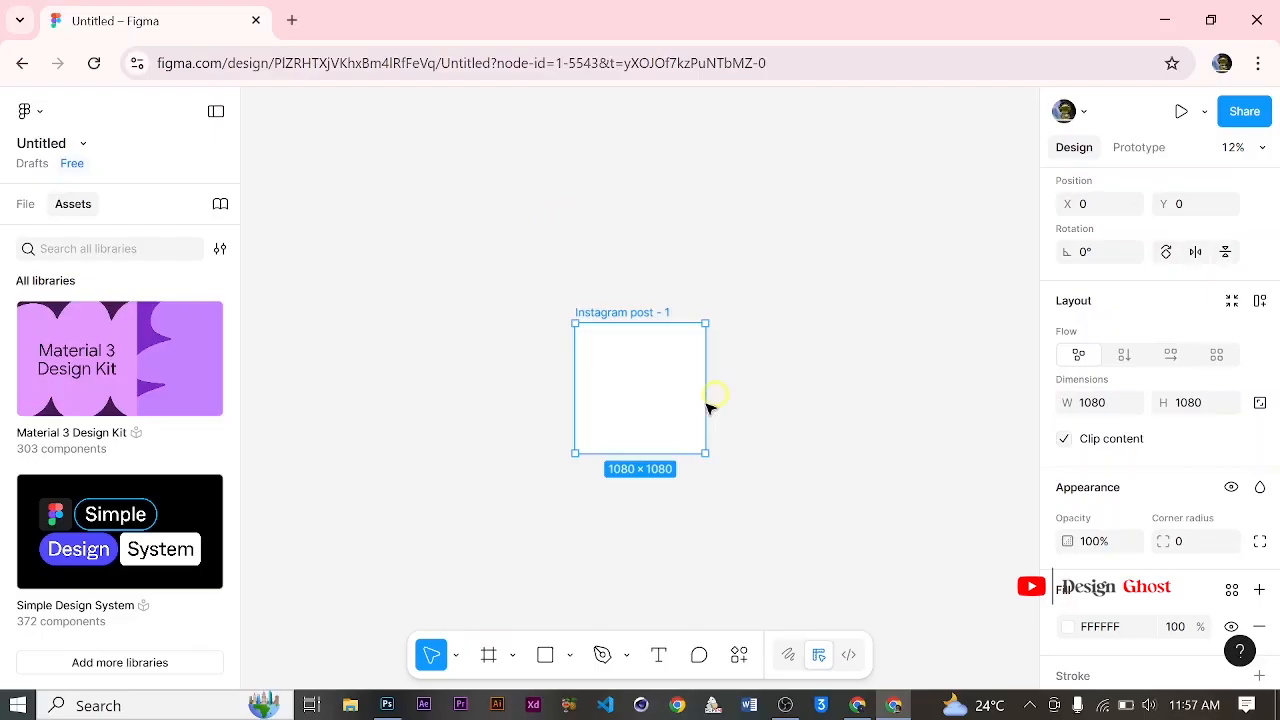
pyautogui.press('Delete')
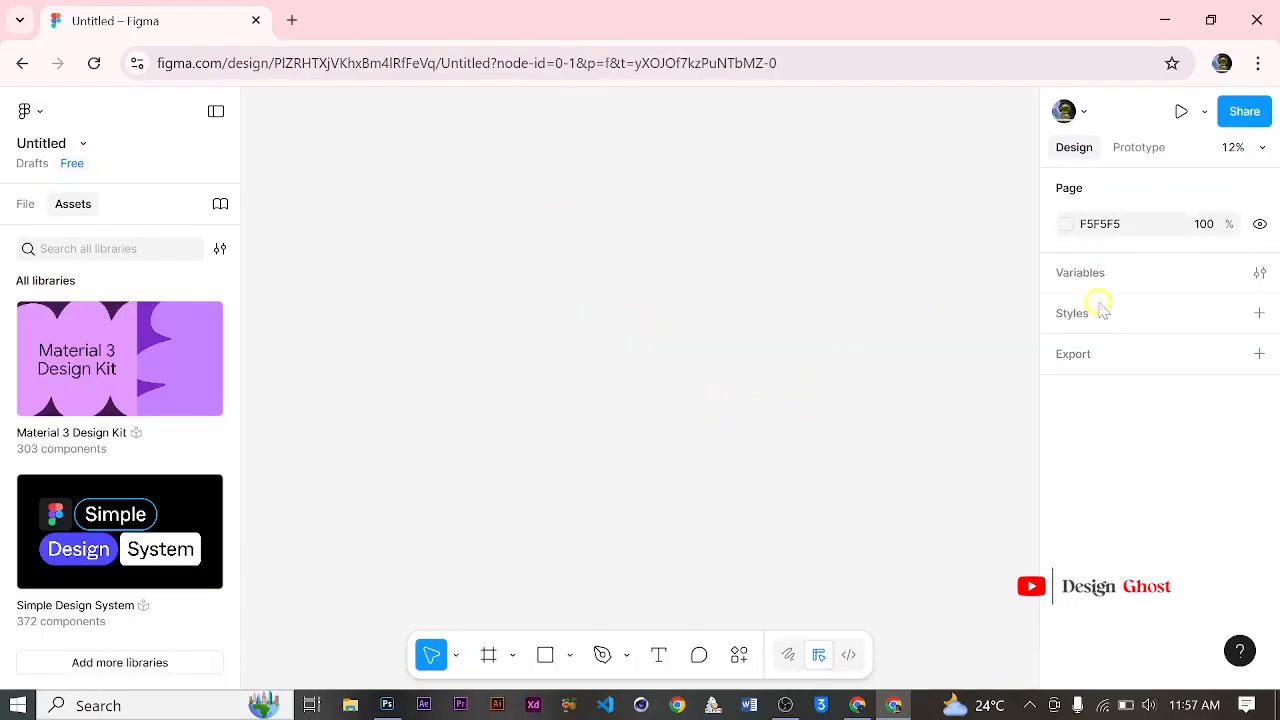
# Step: Create a frame from the MacBook Air desktop preset, inspect it up close and delete it
pyautogui.click(488, 654)
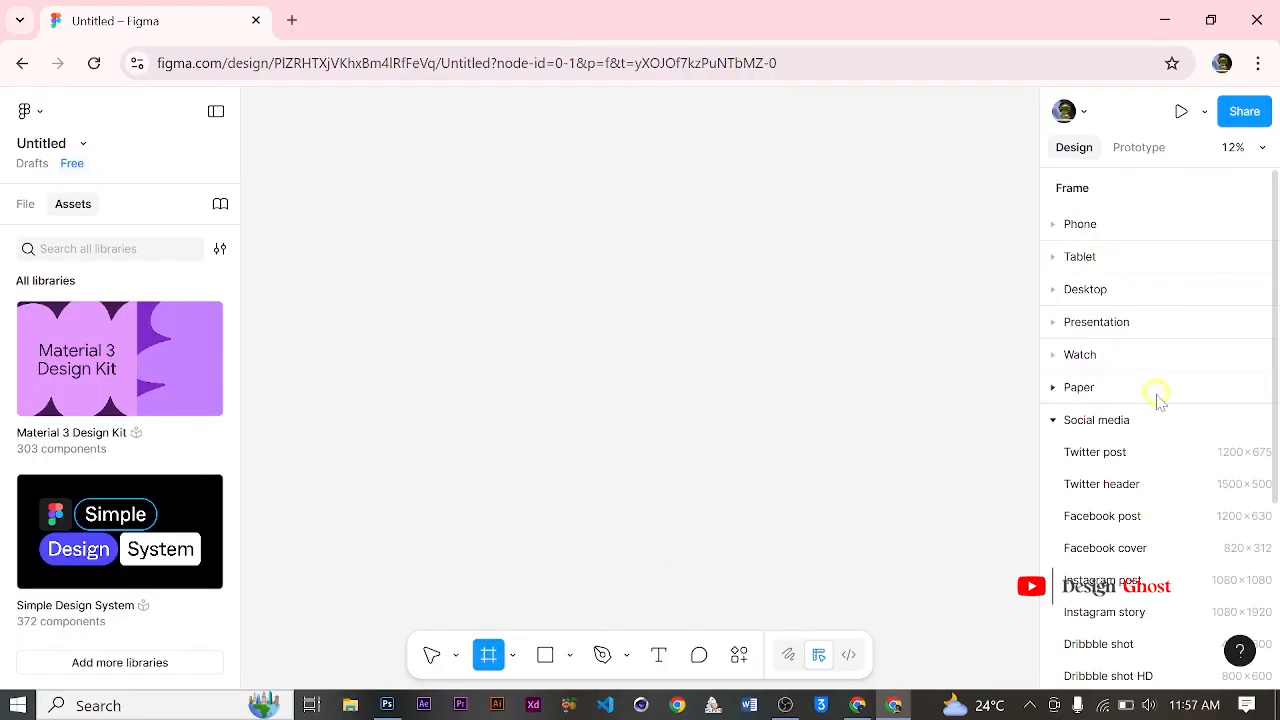
pyautogui.scroll(-3, 1157, 398)
pyautogui.click(1058, 594)
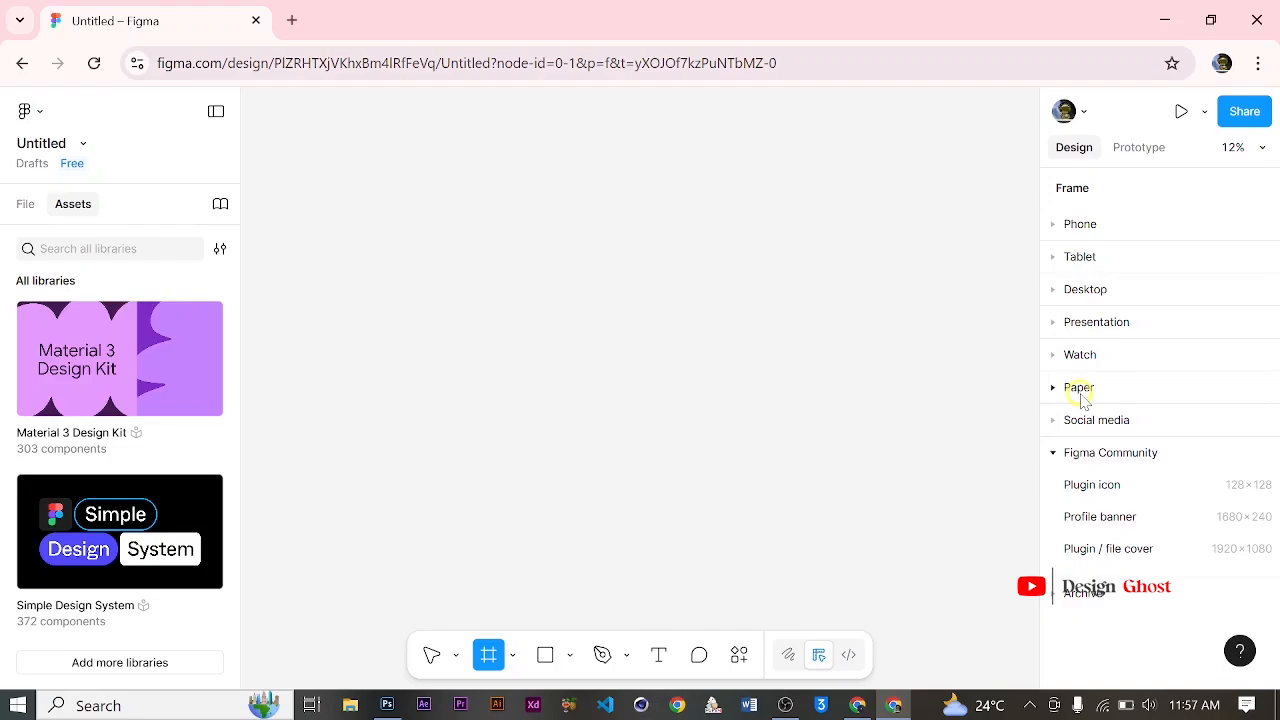
pyautogui.click(1051, 289)
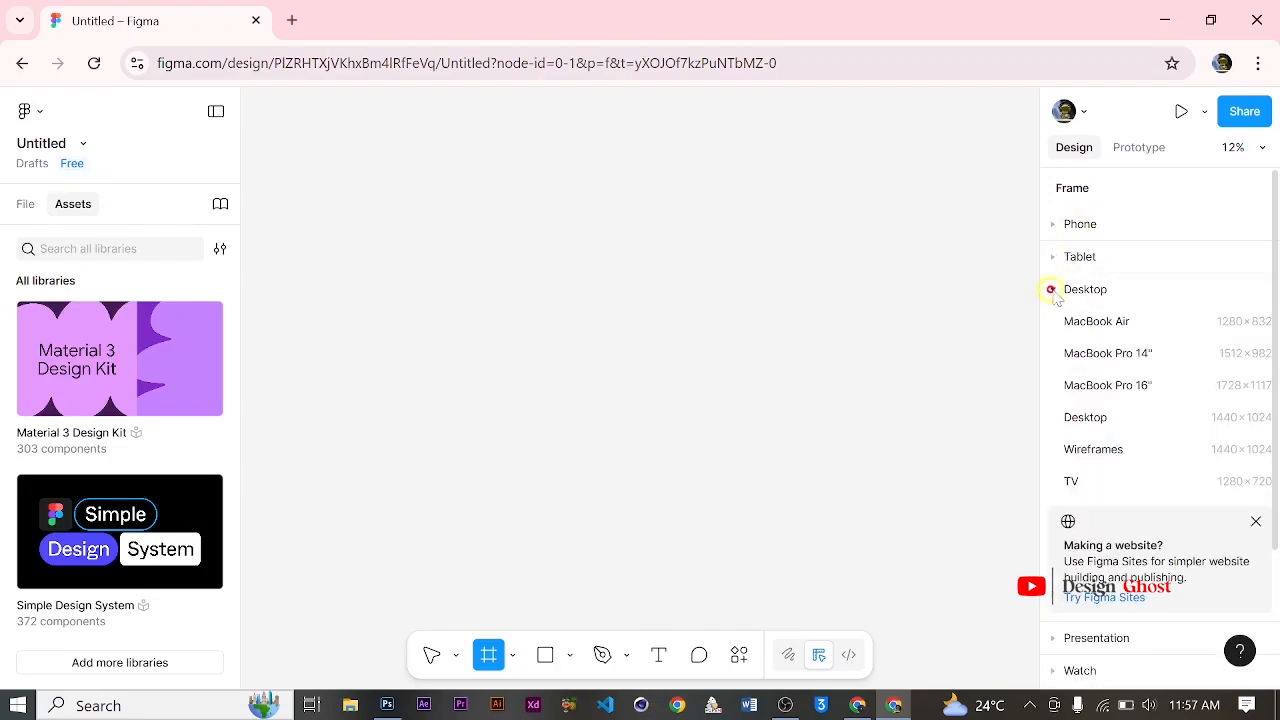
pyautogui.click(1140, 330)
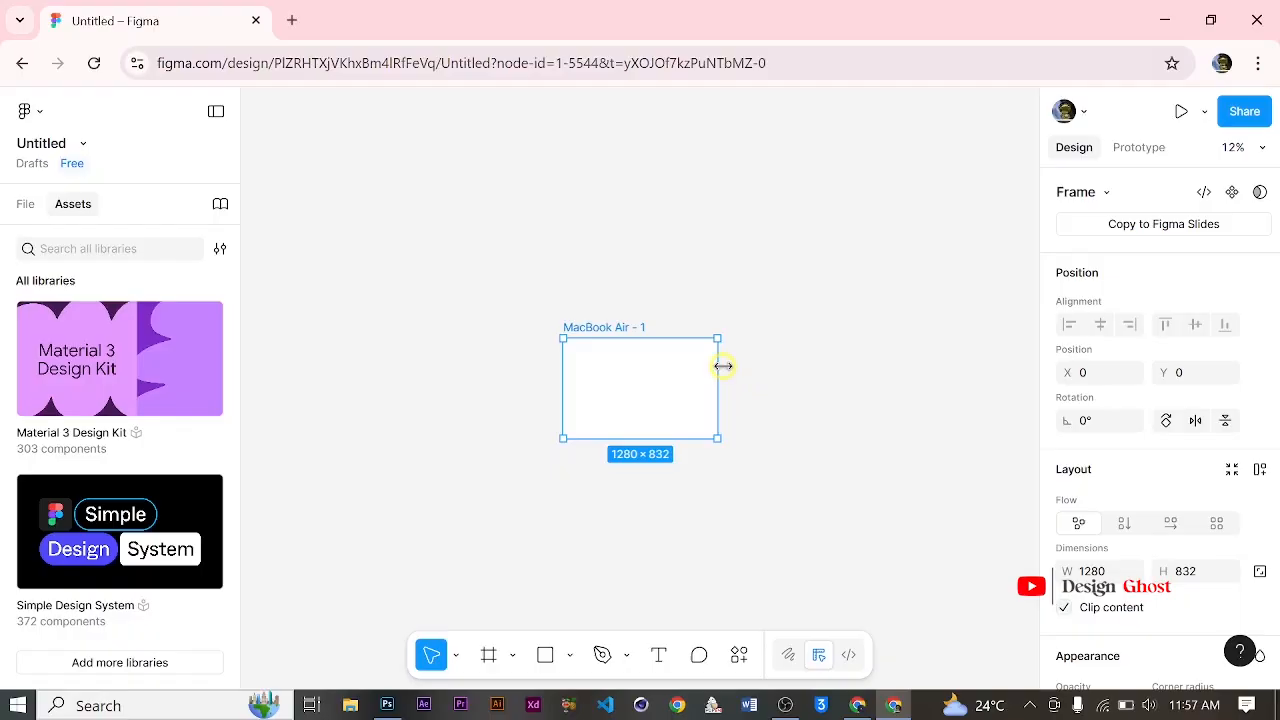
pyautogui.scroll(2, 656, 396)
pyautogui.scroll(2, 656, 396)
pyautogui.scroll(3, 431, 351)
pyautogui.scroll(-3, 580, 310)
pyautogui.scroll(3, 591, 323)
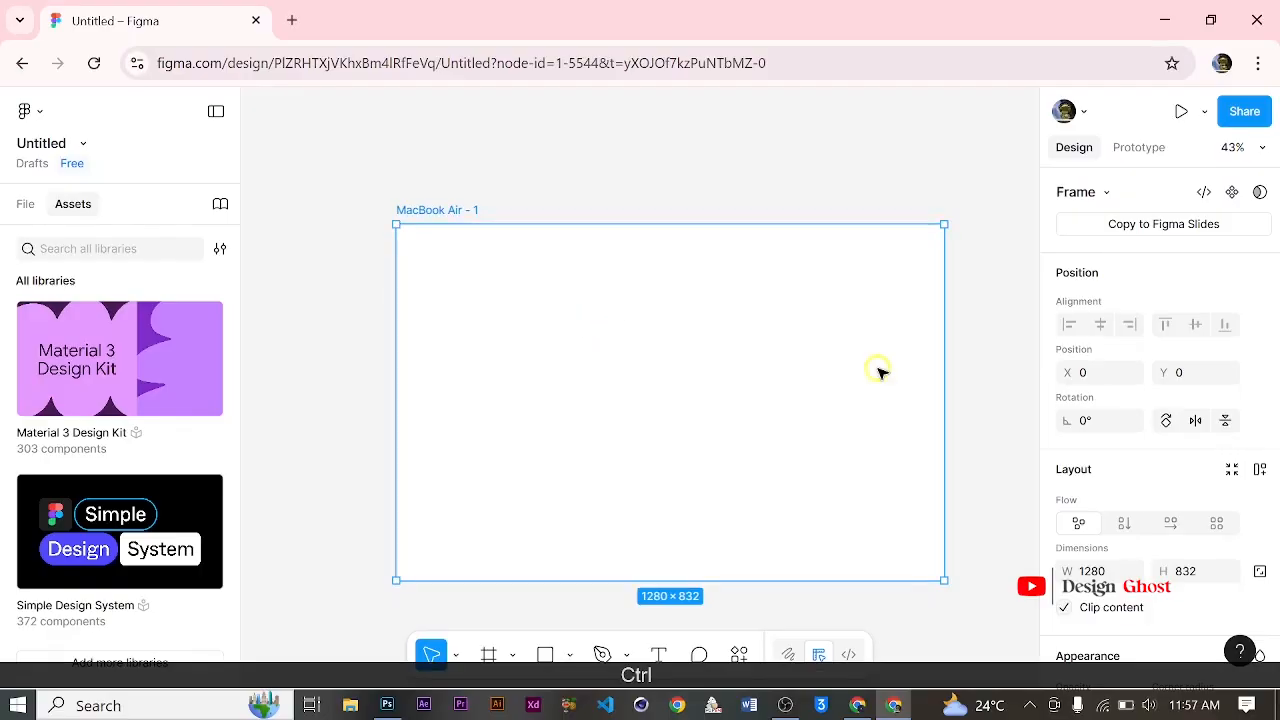
pyautogui.press('space')
pyautogui.moveTo(817, 420); pyautogui.dragTo(857, 357)
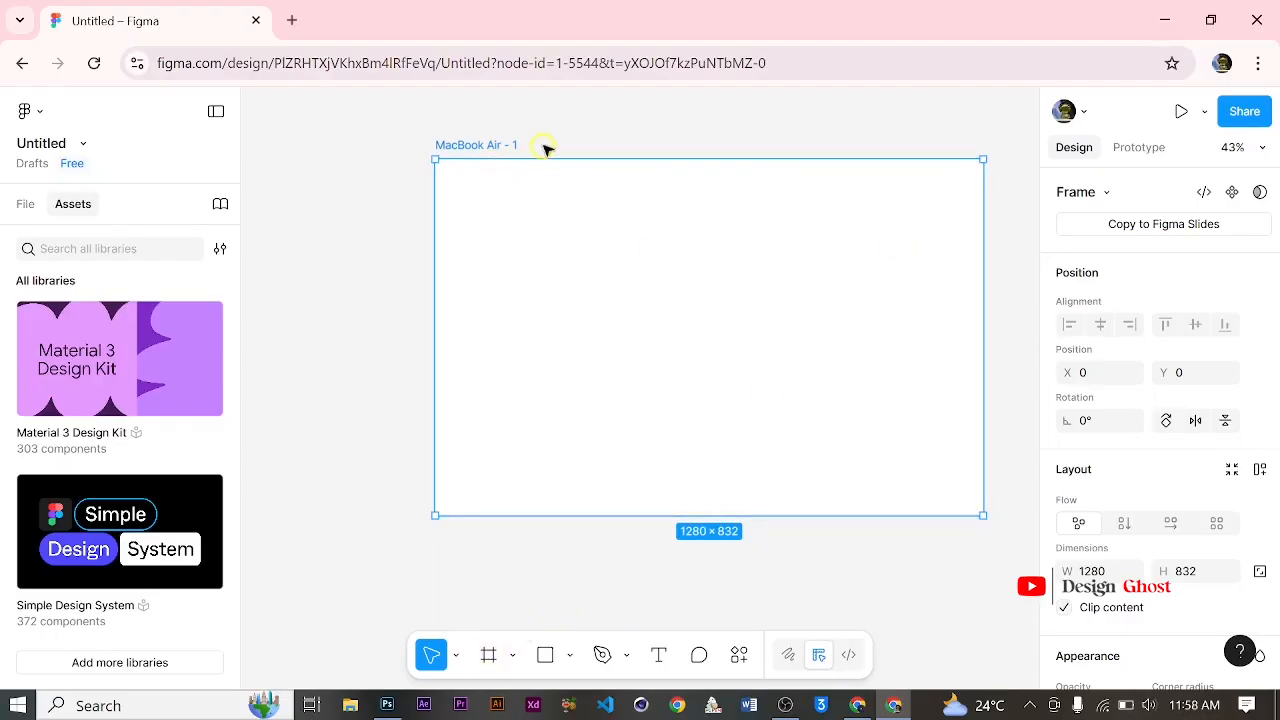
pyautogui.press('Delete')
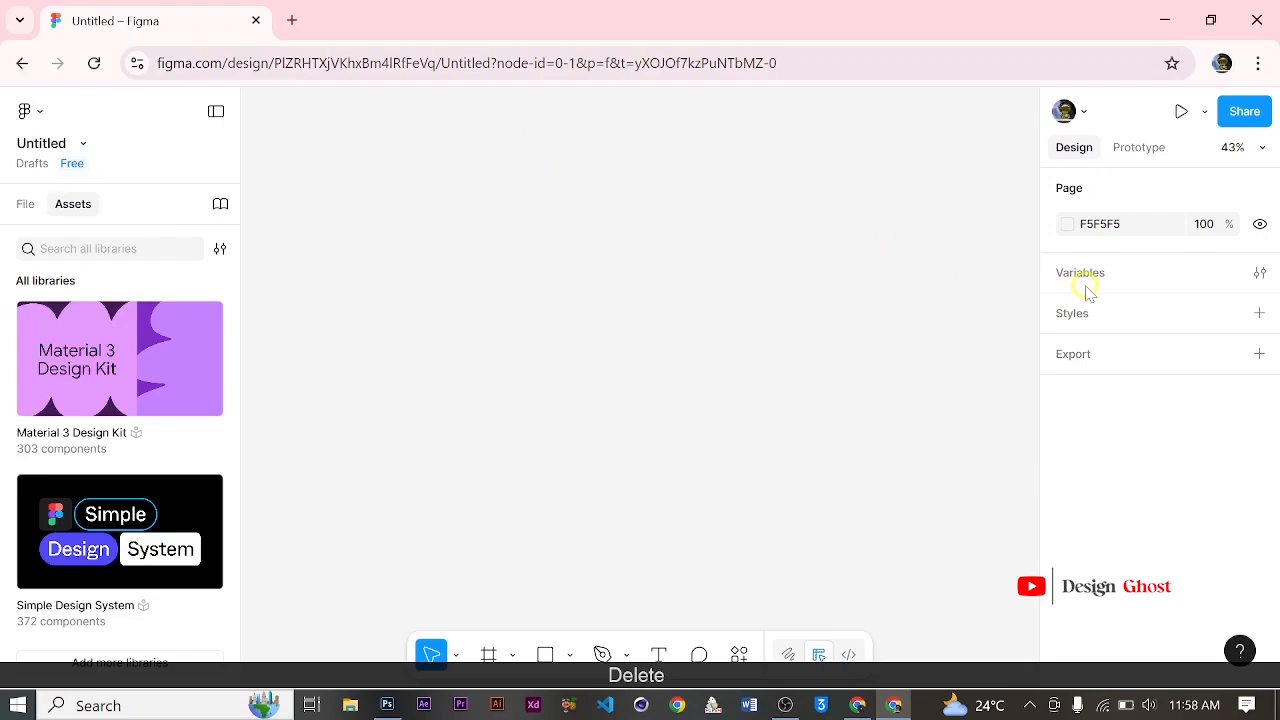
# Step: Create a 1920 × 1080 frame from the Slide 16:9 presentation preset
pyautogui.click(488, 654)
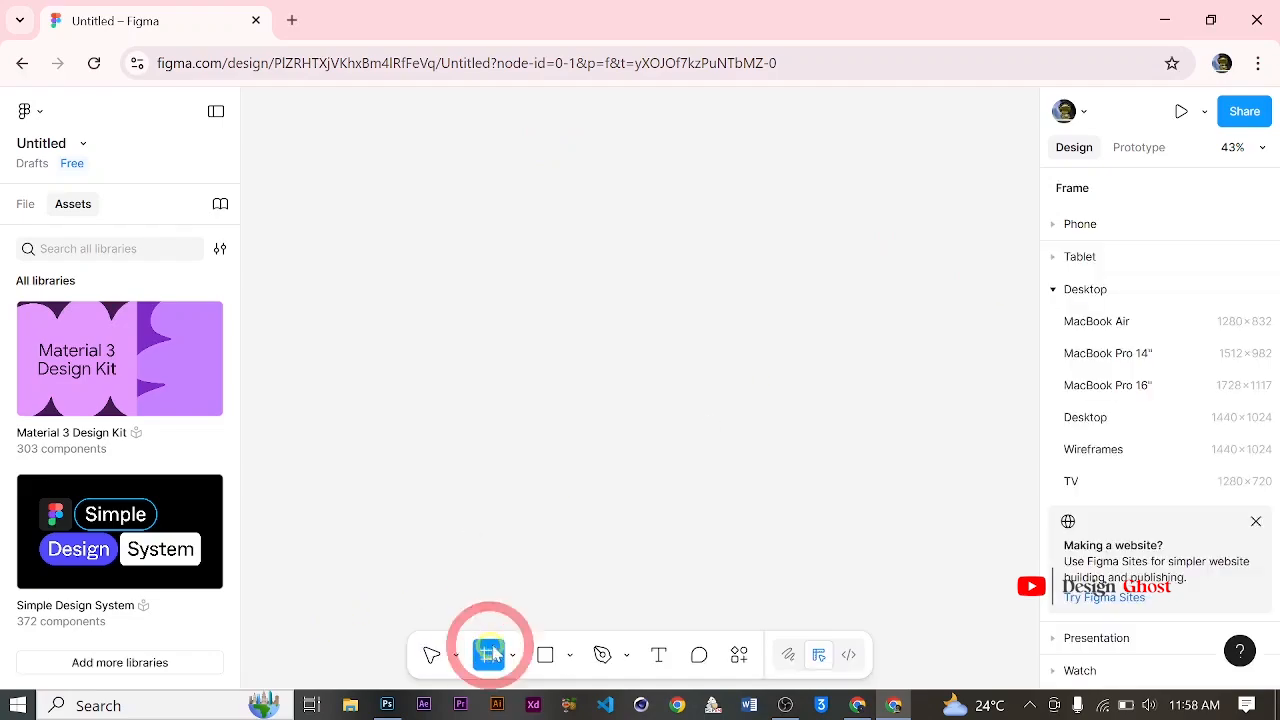
pyautogui.click(1054, 291)
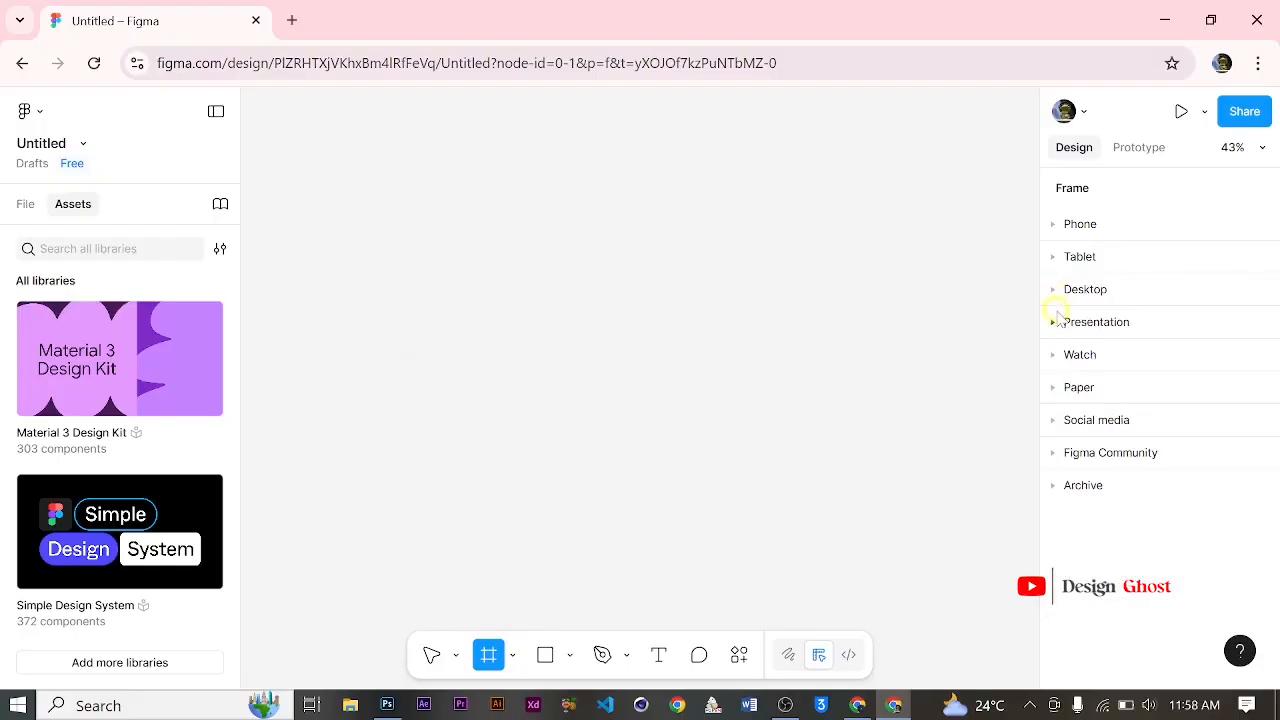
pyautogui.click(1055, 323)
pyautogui.click(1230, 366)
pyautogui.press('ctrl')
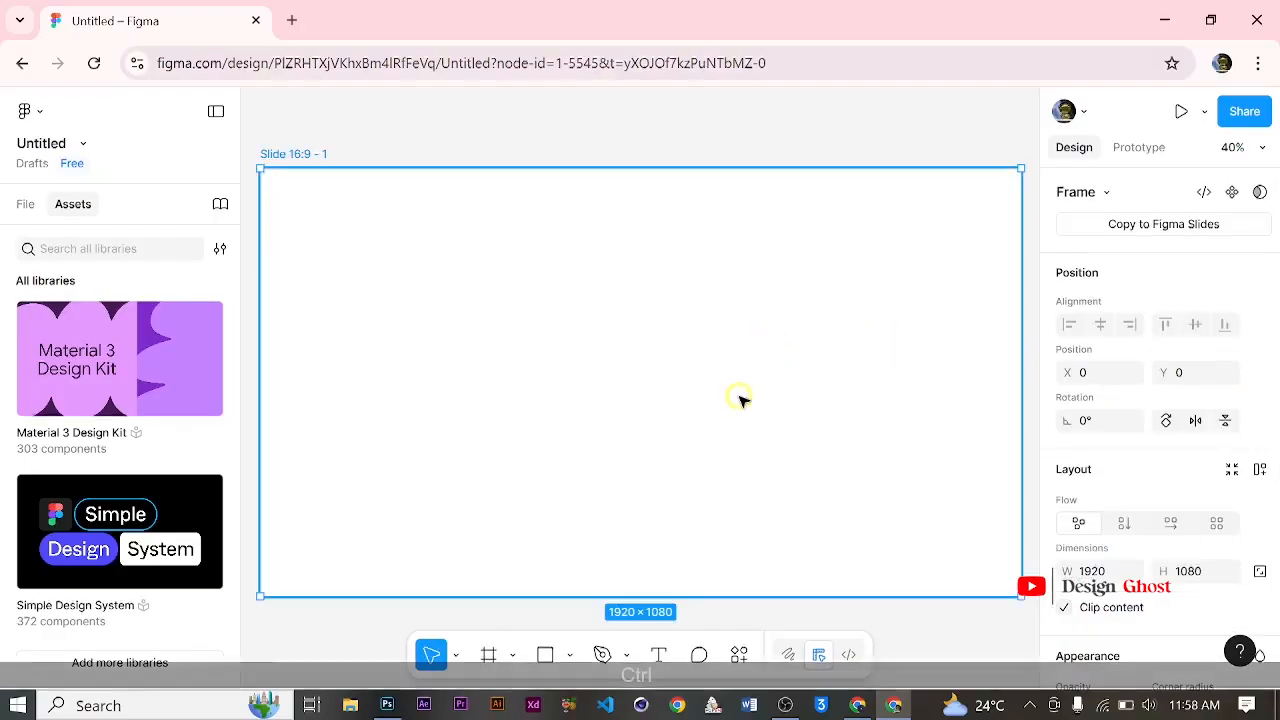
pyautogui.scroll(-3, 741, 398)
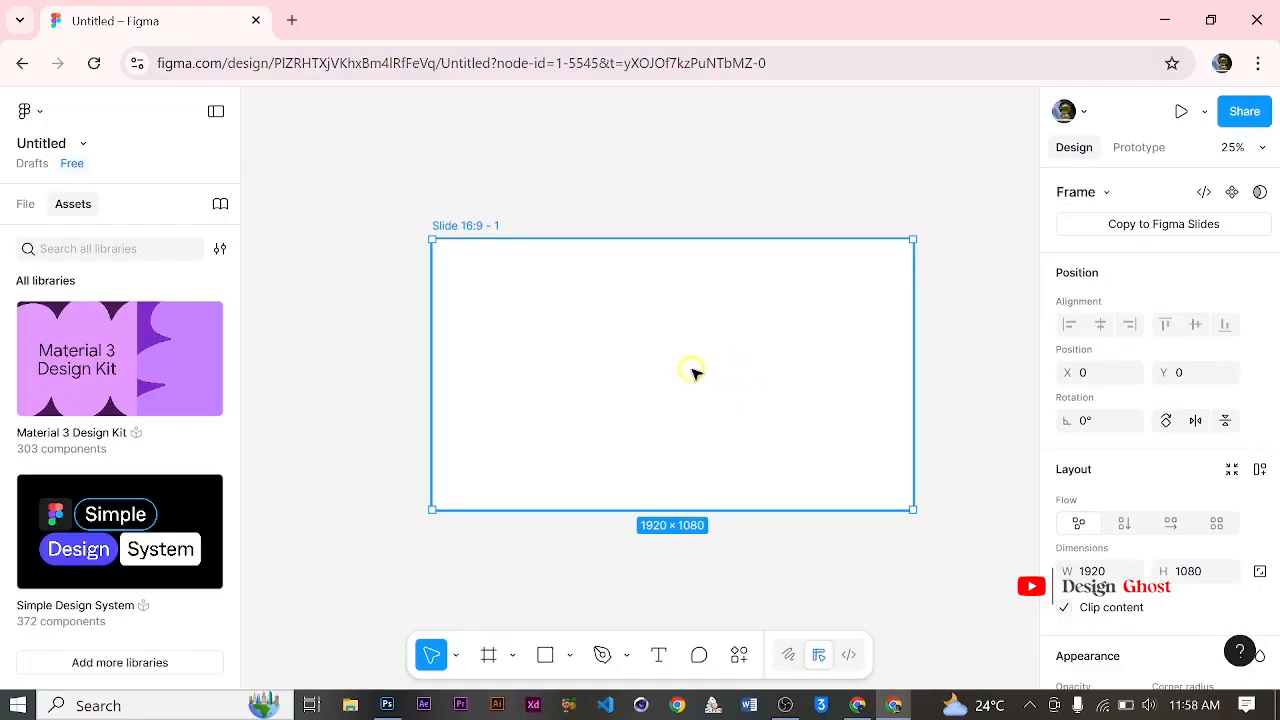
pyautogui.press('ctrl')
pyautogui.scroll(-1, 726, 366)
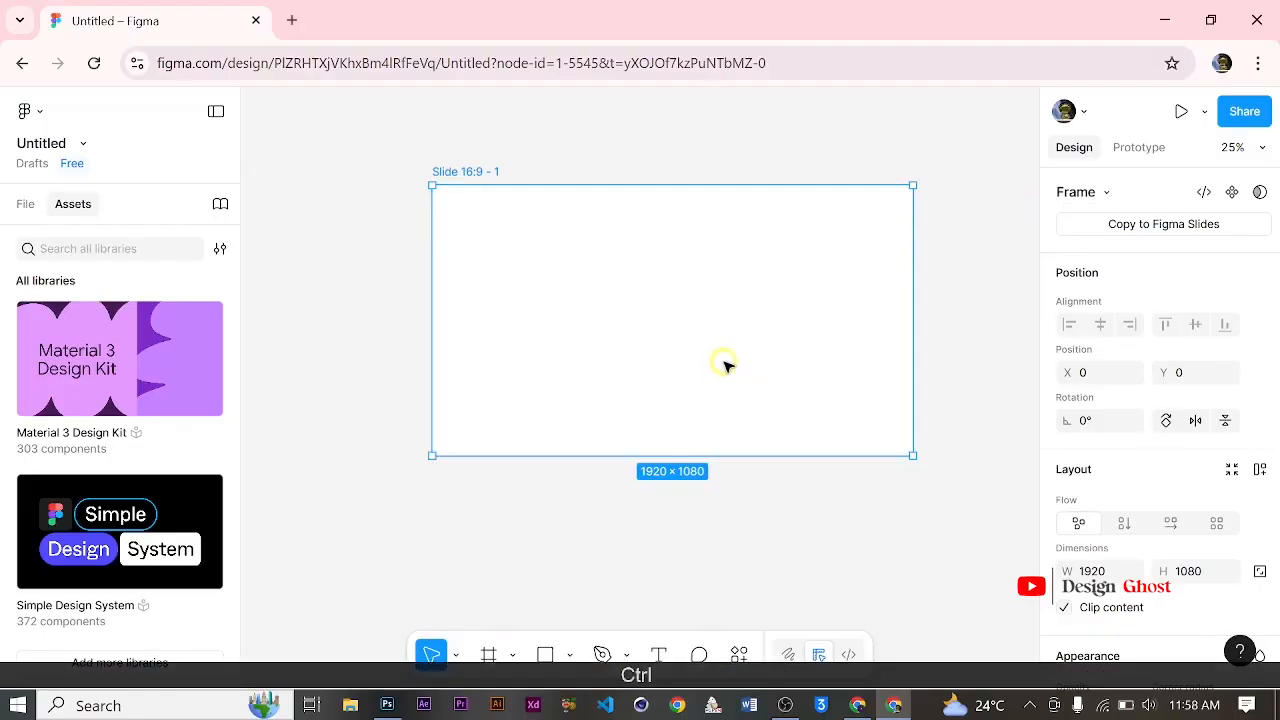
pyautogui.scroll(1, 731, 340)
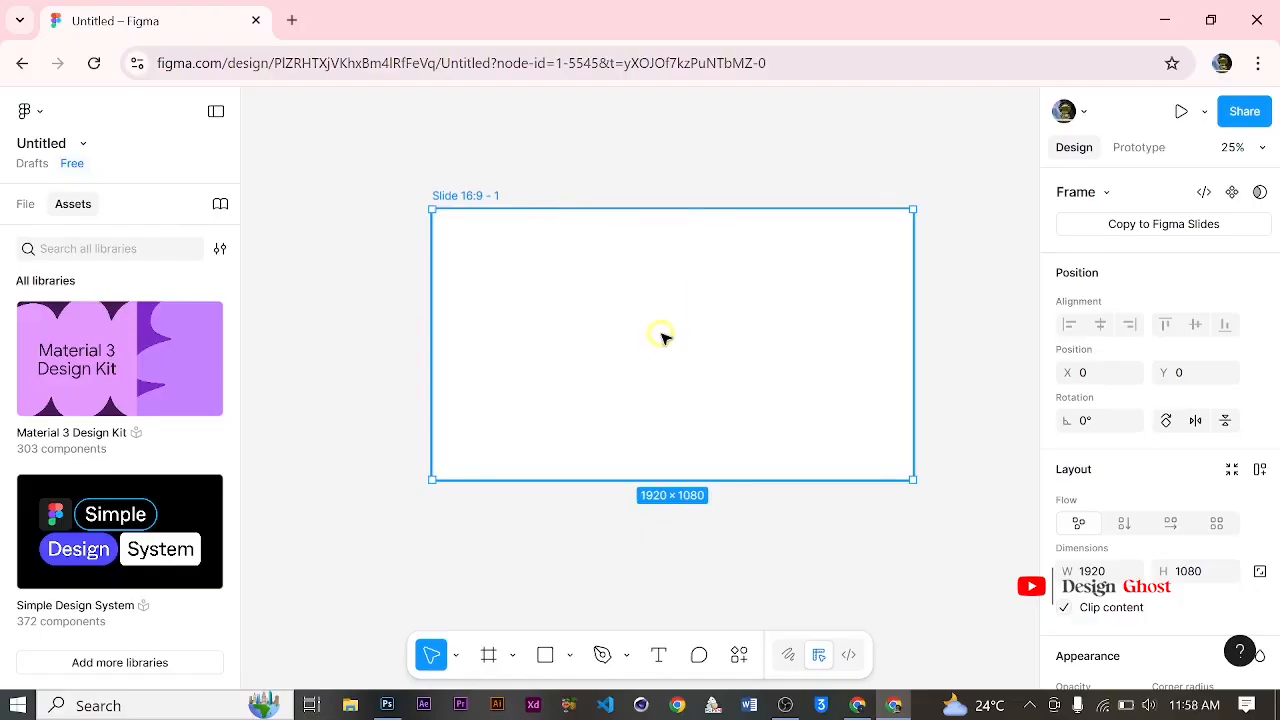
pyautogui.scroll(-1, 663, 337)
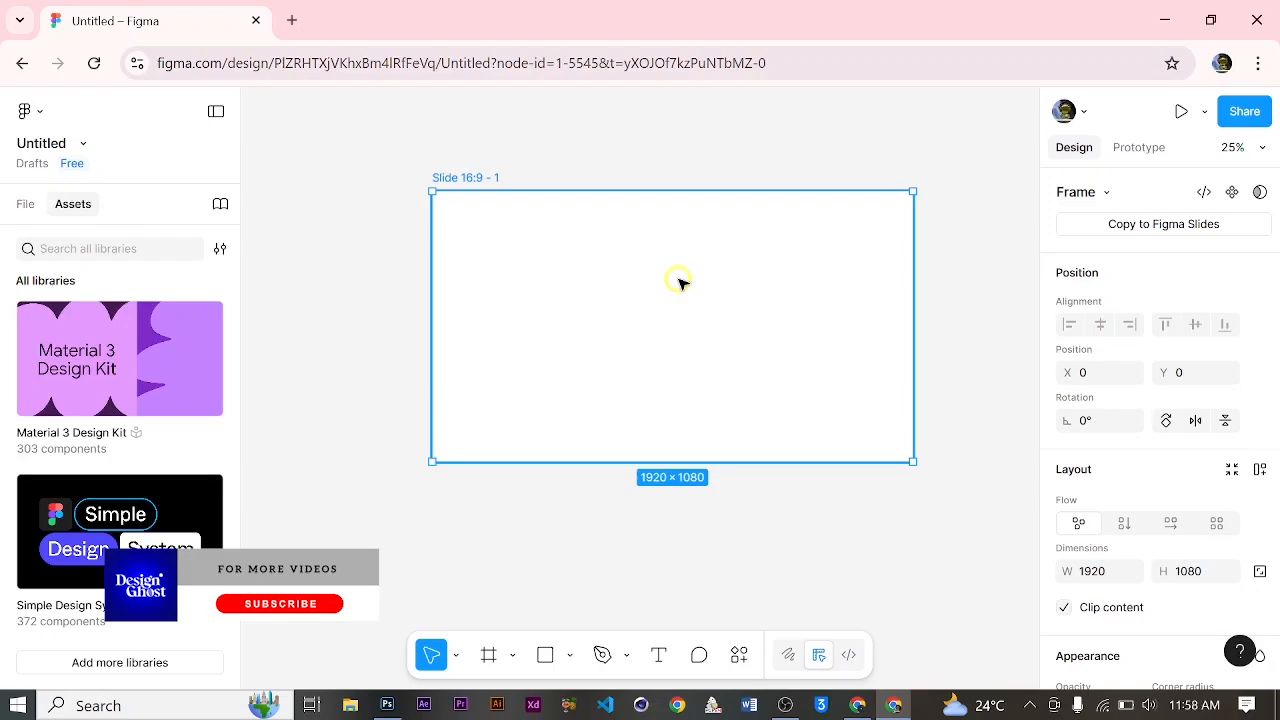
# Step: Delete the current frame and create a fresh 1920 × 1080 frame from the Slide 16:9 presentation preset
pyautogui.press('Delete')
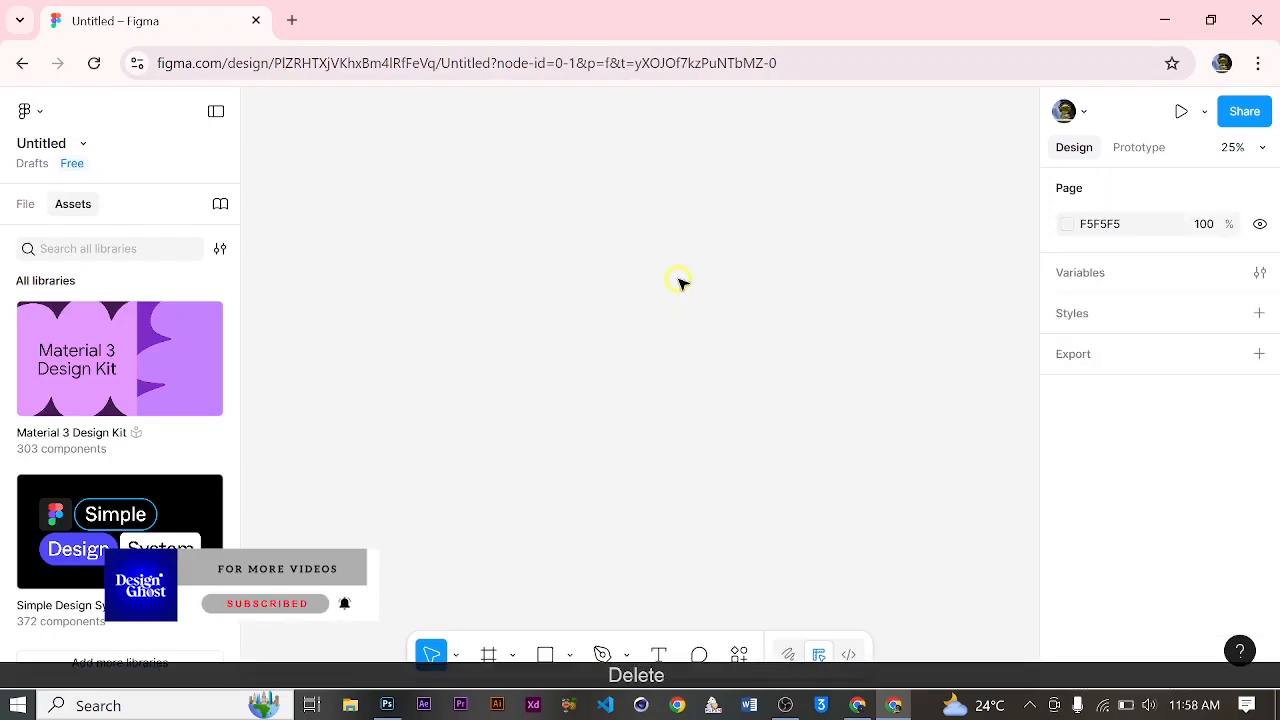
pyautogui.click(488, 654)
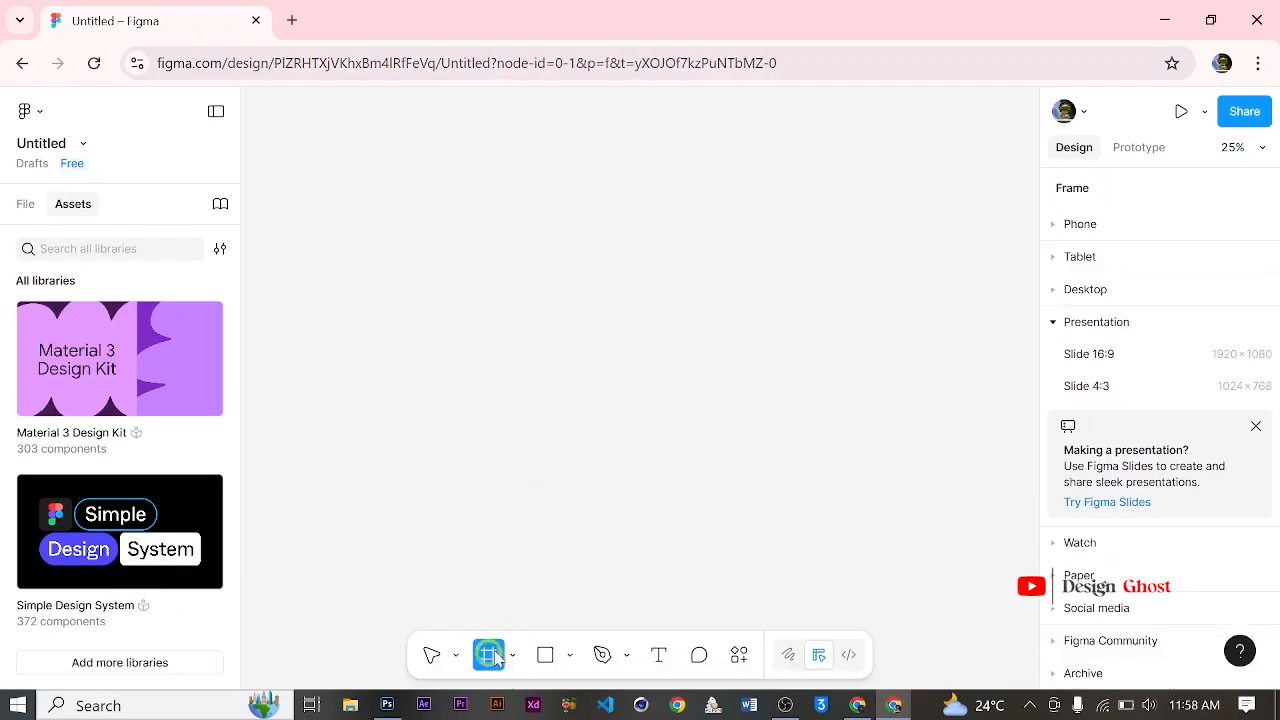
pyautogui.click(1146, 355)
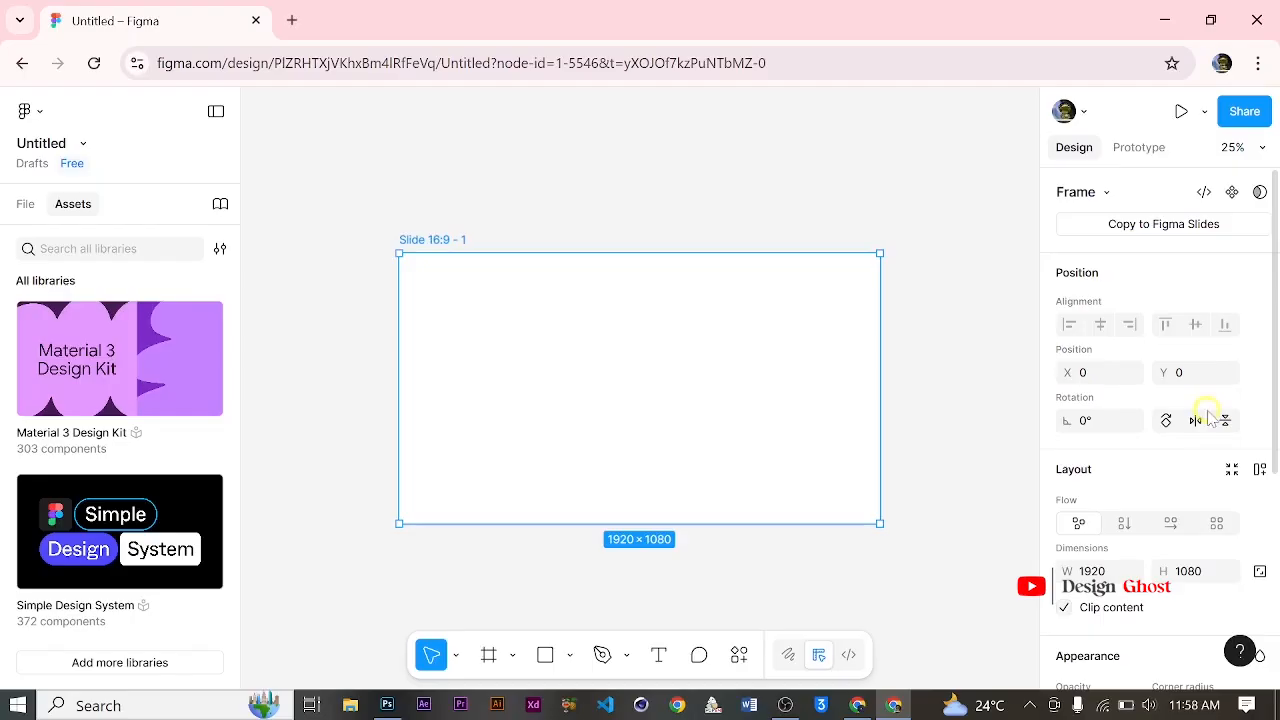
pyautogui.scroll(-4, 1194, 337)
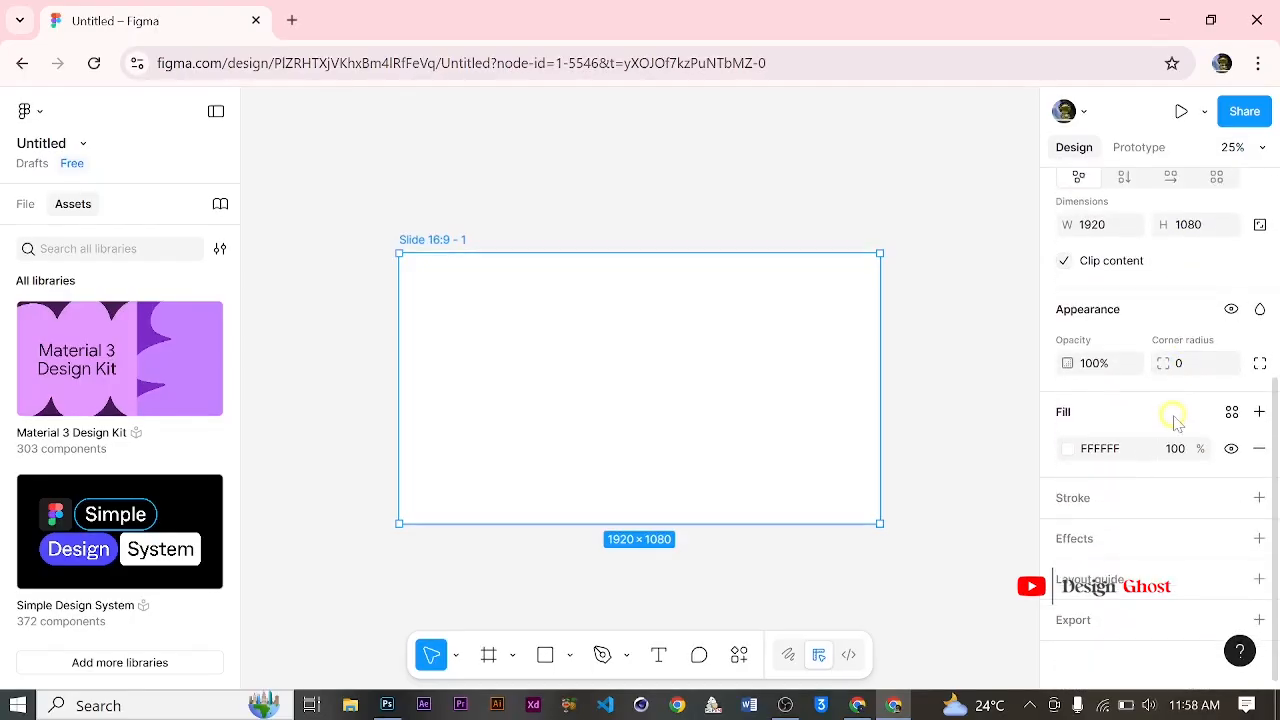
pyautogui.scroll(4, 1154, 466)
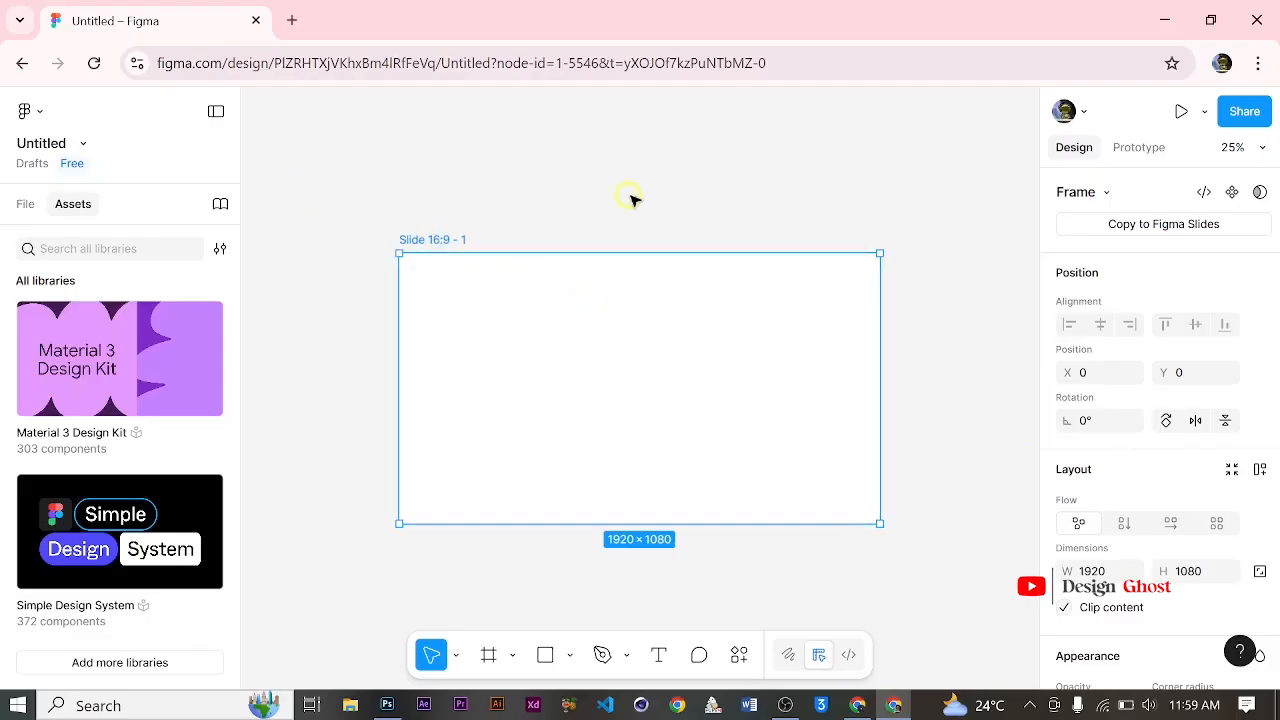
# Step: Review the available shape tools and draw a rectangle about 879 × 659 in the upper-left part of the slide frame
pyautogui.scroll(-1, 560, 306)
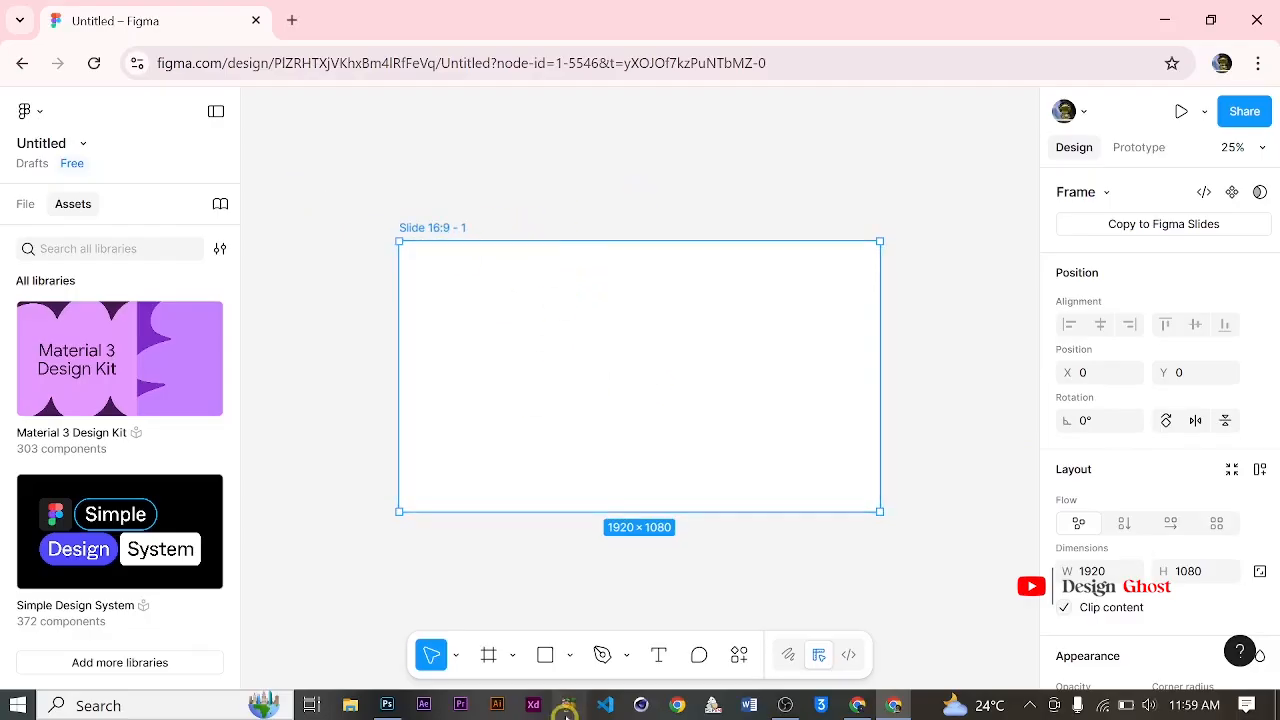
pyautogui.click(554, 661)
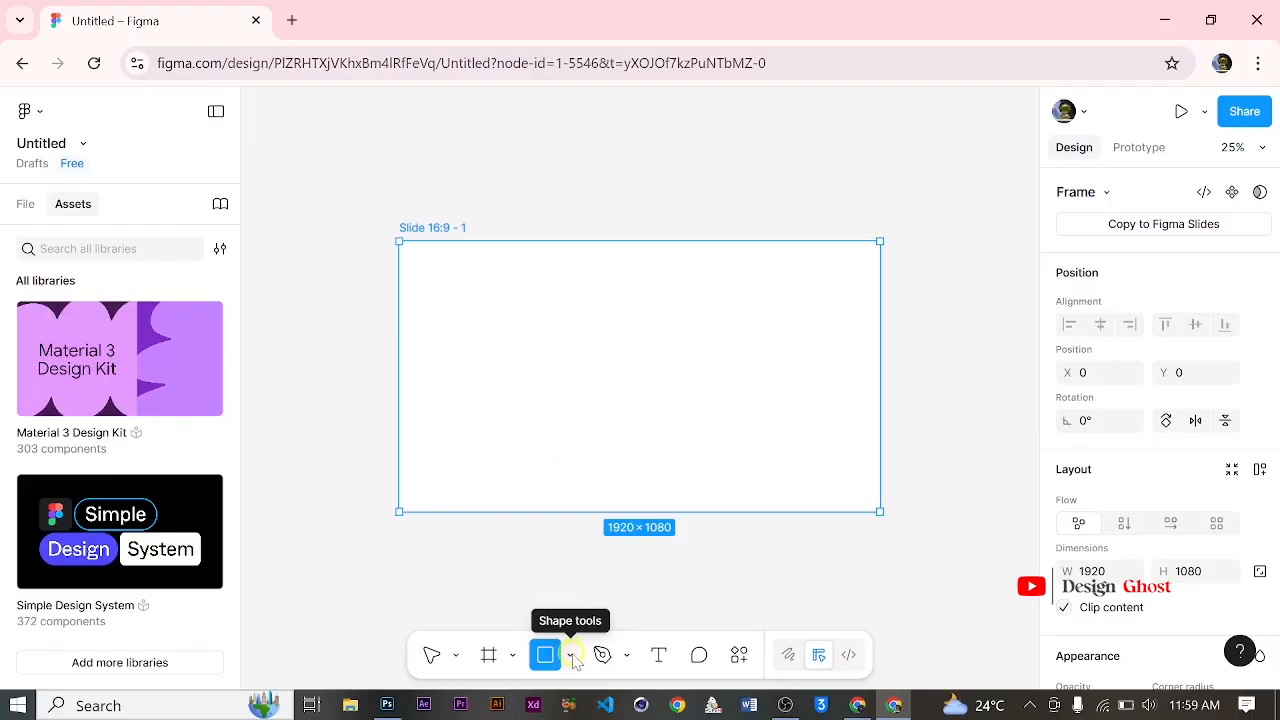
pyautogui.click(572, 657)
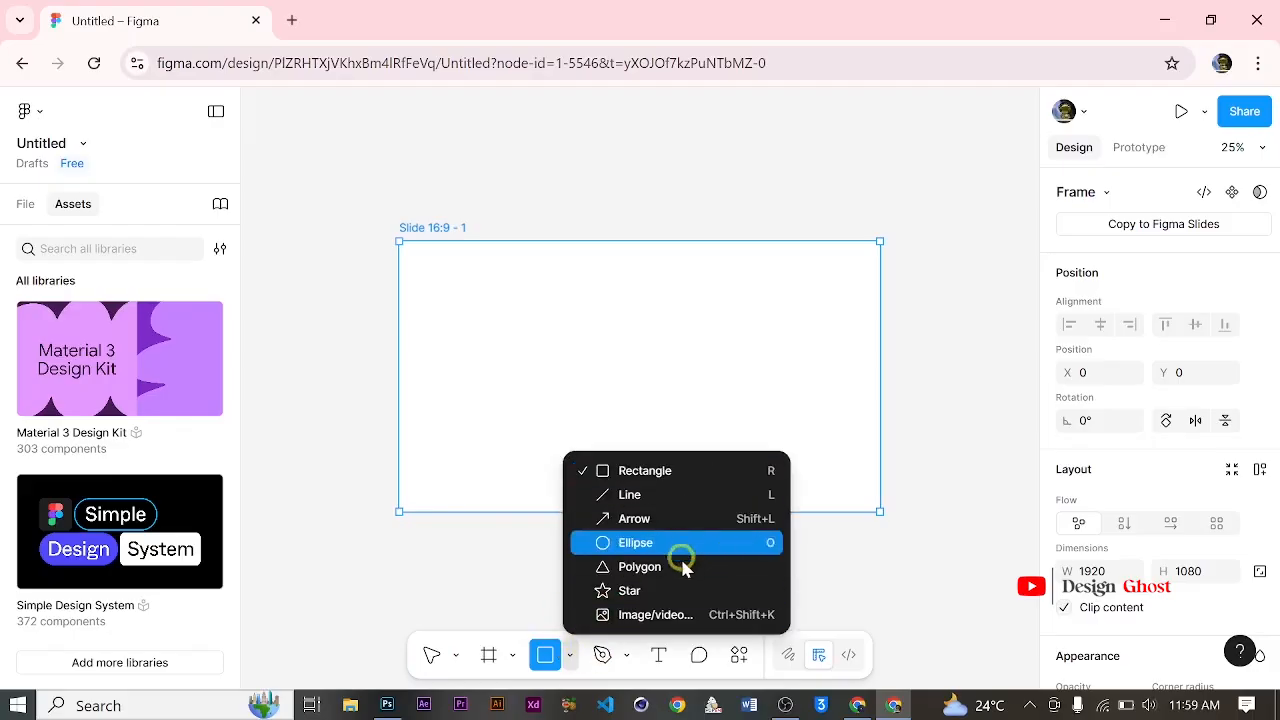
pyautogui.click(869, 560)
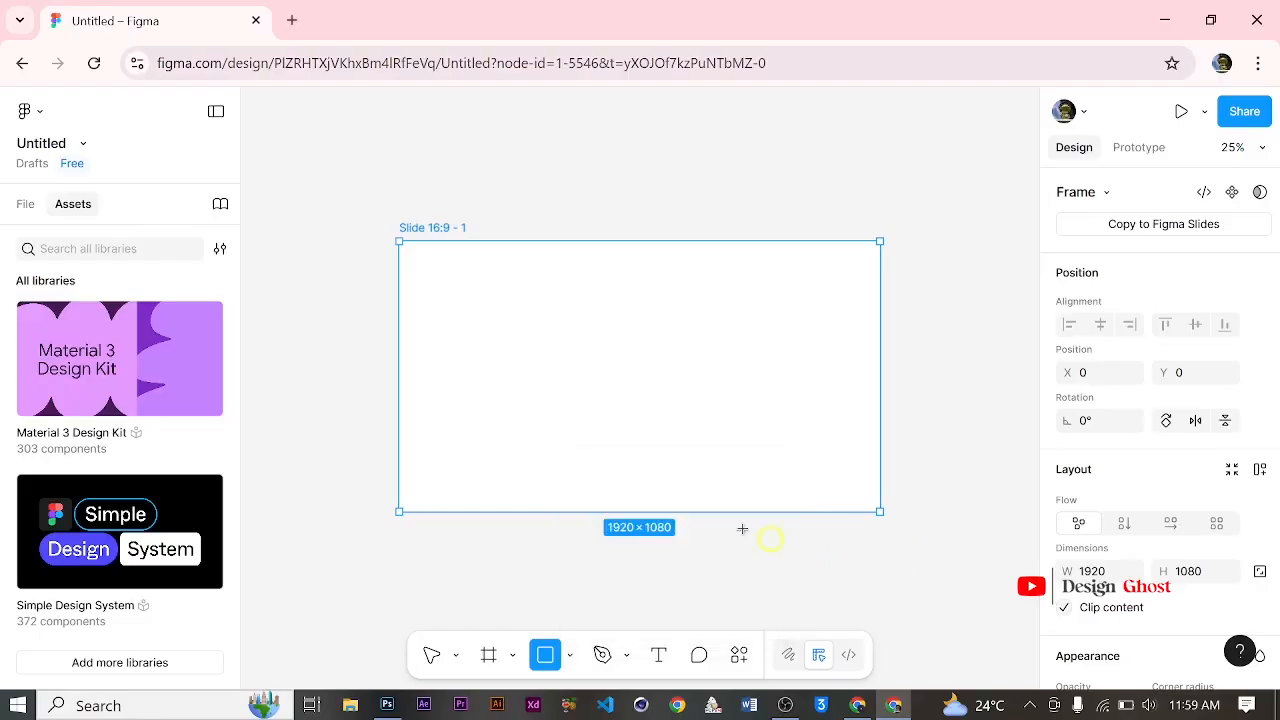
pyautogui.moveTo(450, 278); pyautogui.dragTo(669, 442)
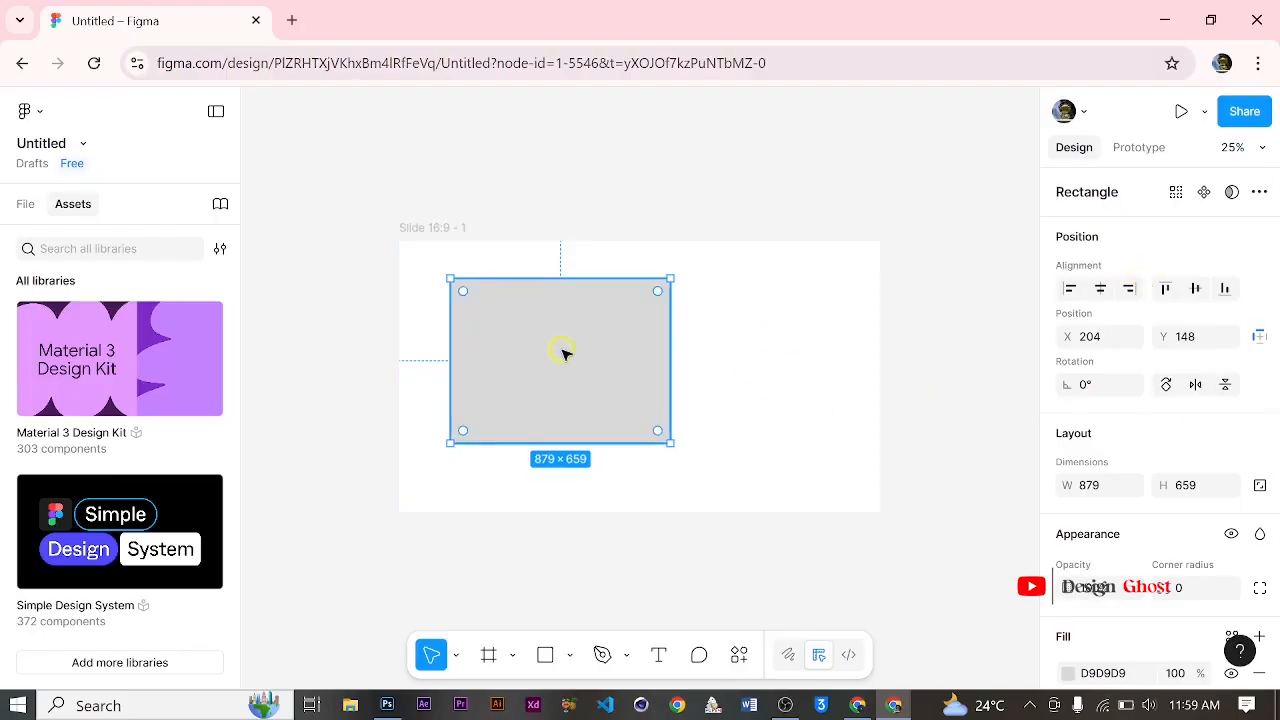
# Step: Try each horizontal and vertical alignment on the rectangle, finishing with it aligned to the frame's right and bottom edges
pyautogui.scroll(-2, 1107, 440)
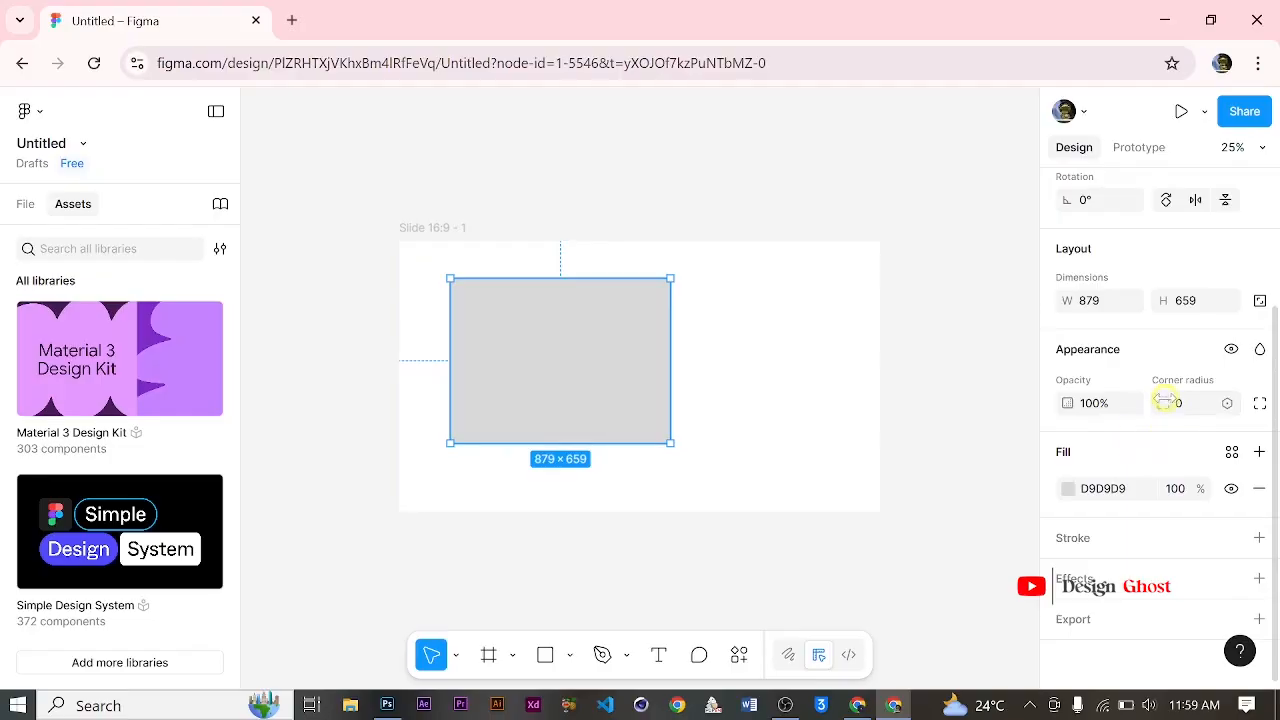
pyautogui.scroll(2, 1150, 390)
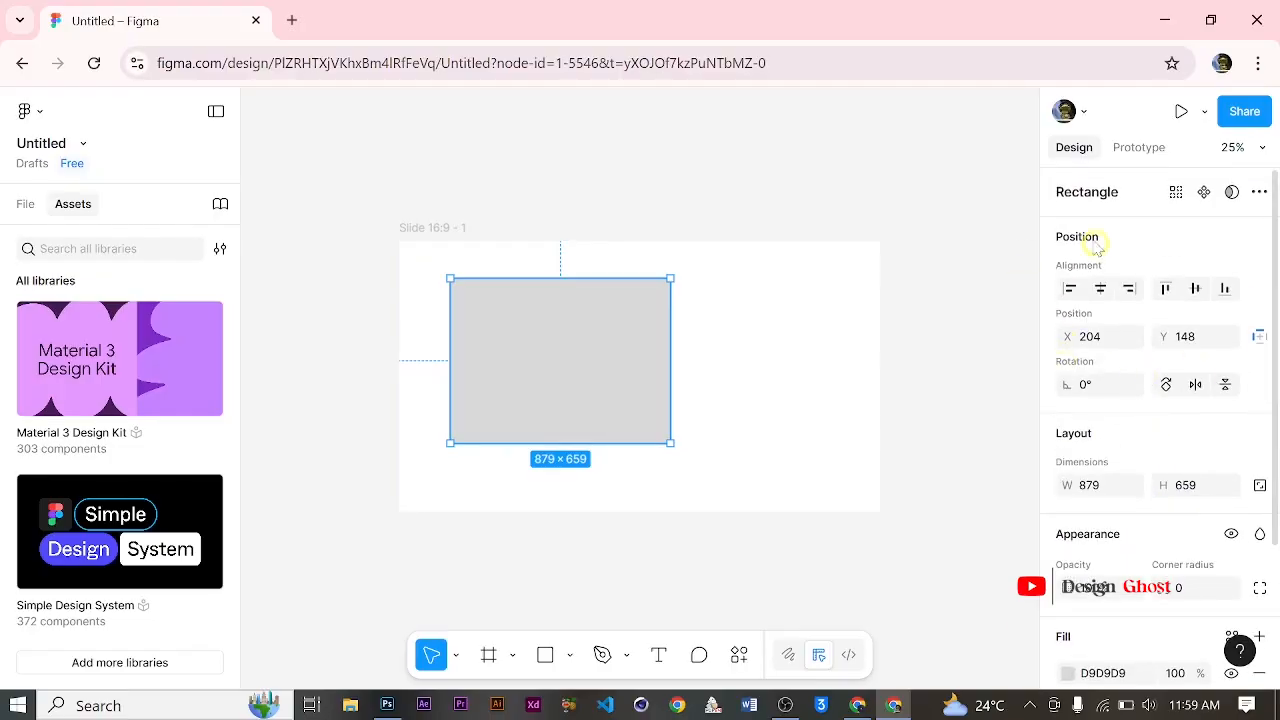
pyautogui.scroll(-2, 1130, 428)
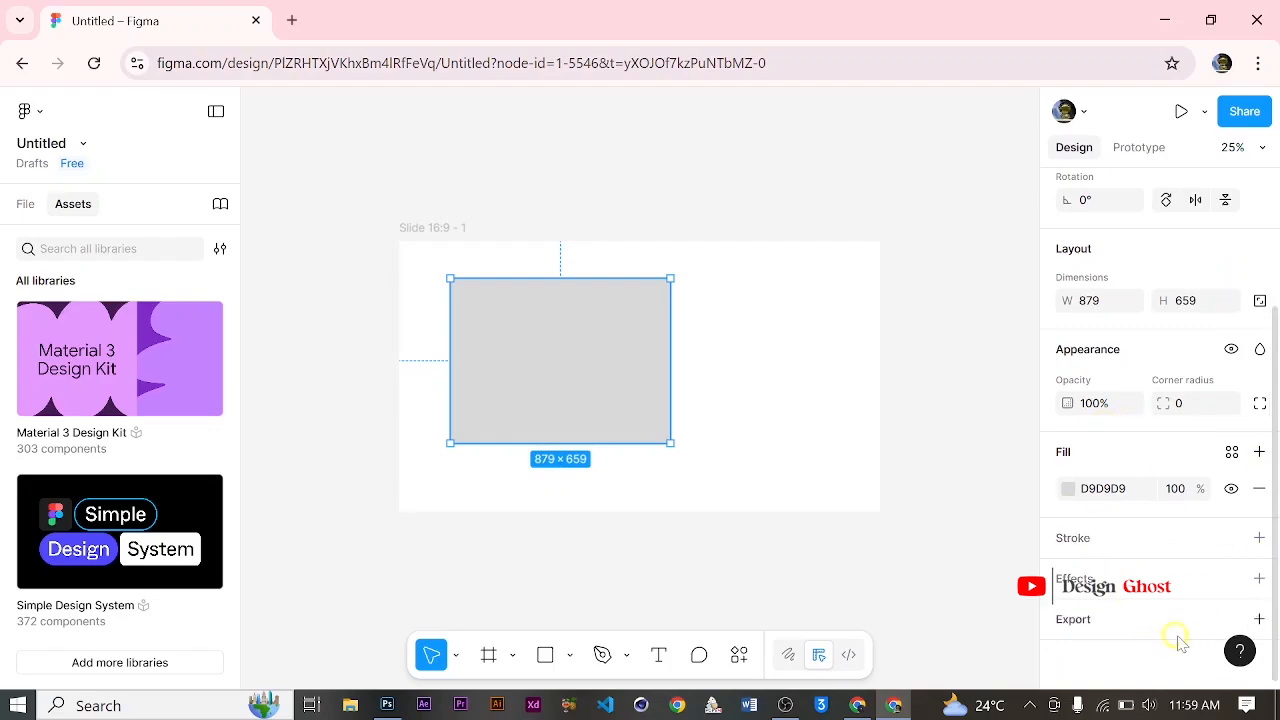
pyautogui.scroll(1, 1120, 350)
pyautogui.scroll(2, 1121, 350)
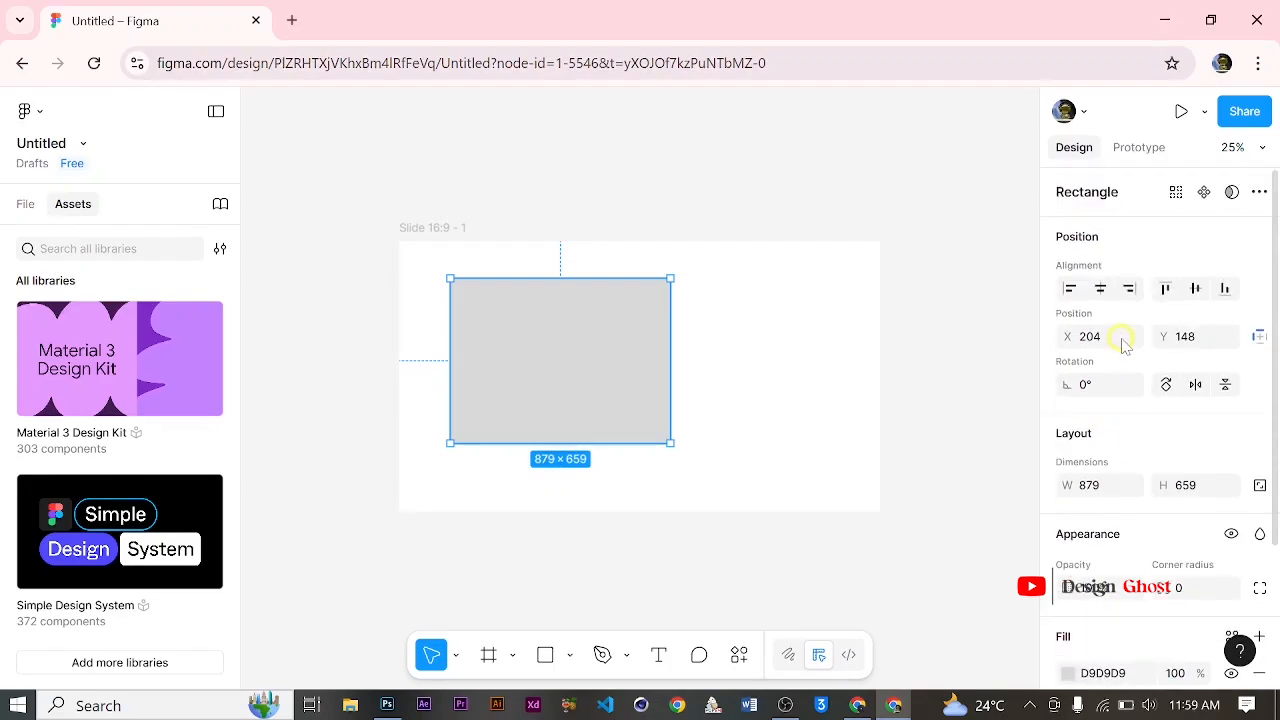
pyautogui.click(1072, 289)
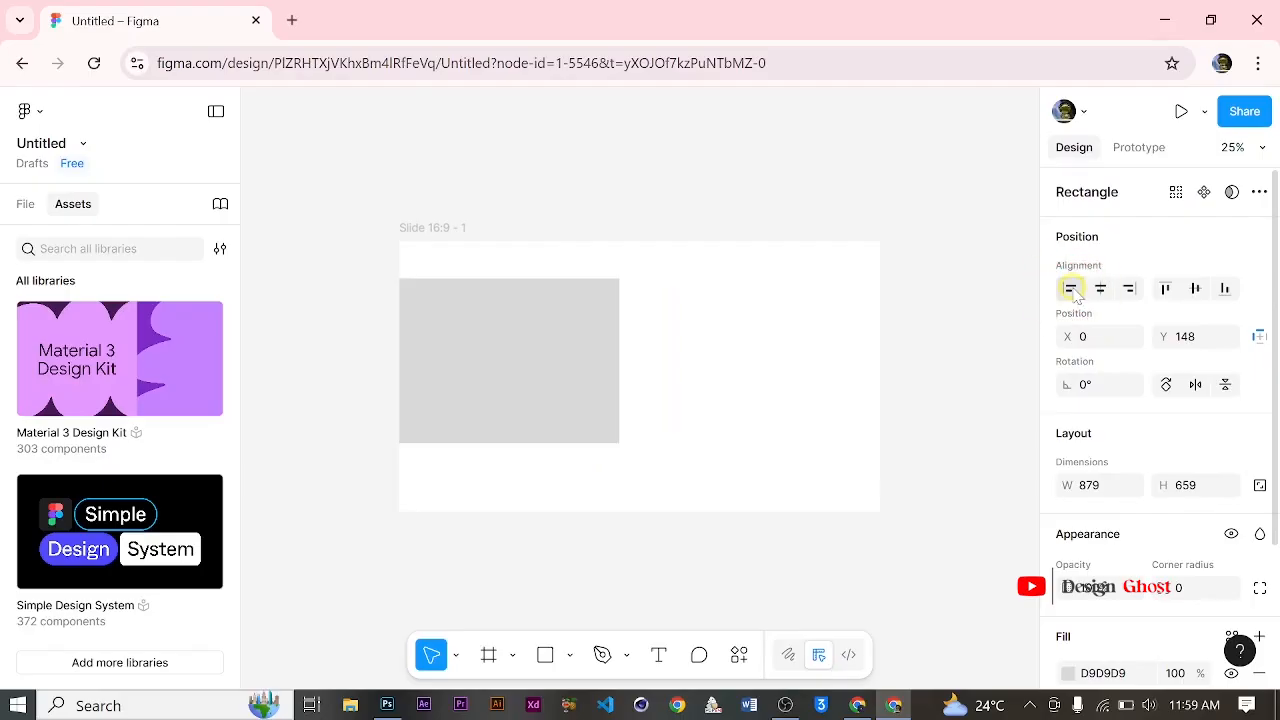
pyautogui.click(1104, 291)
pyautogui.click(1129, 289)
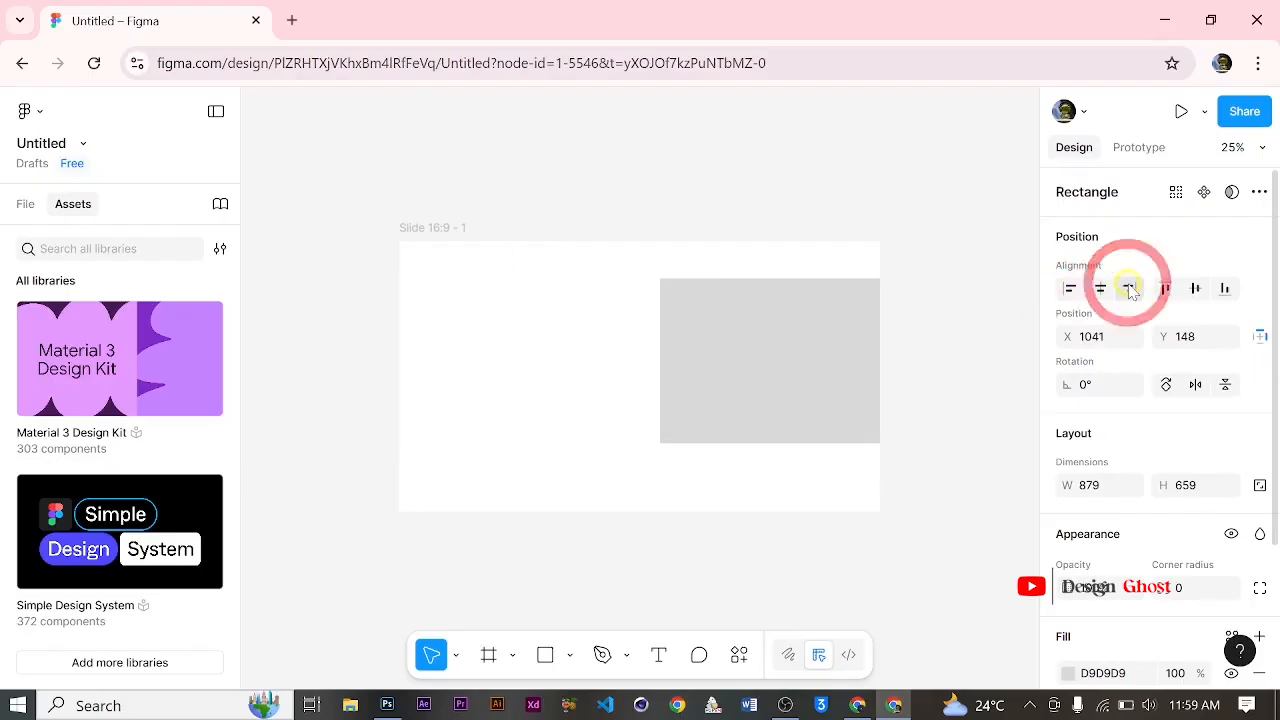
pyautogui.click(1166, 290)
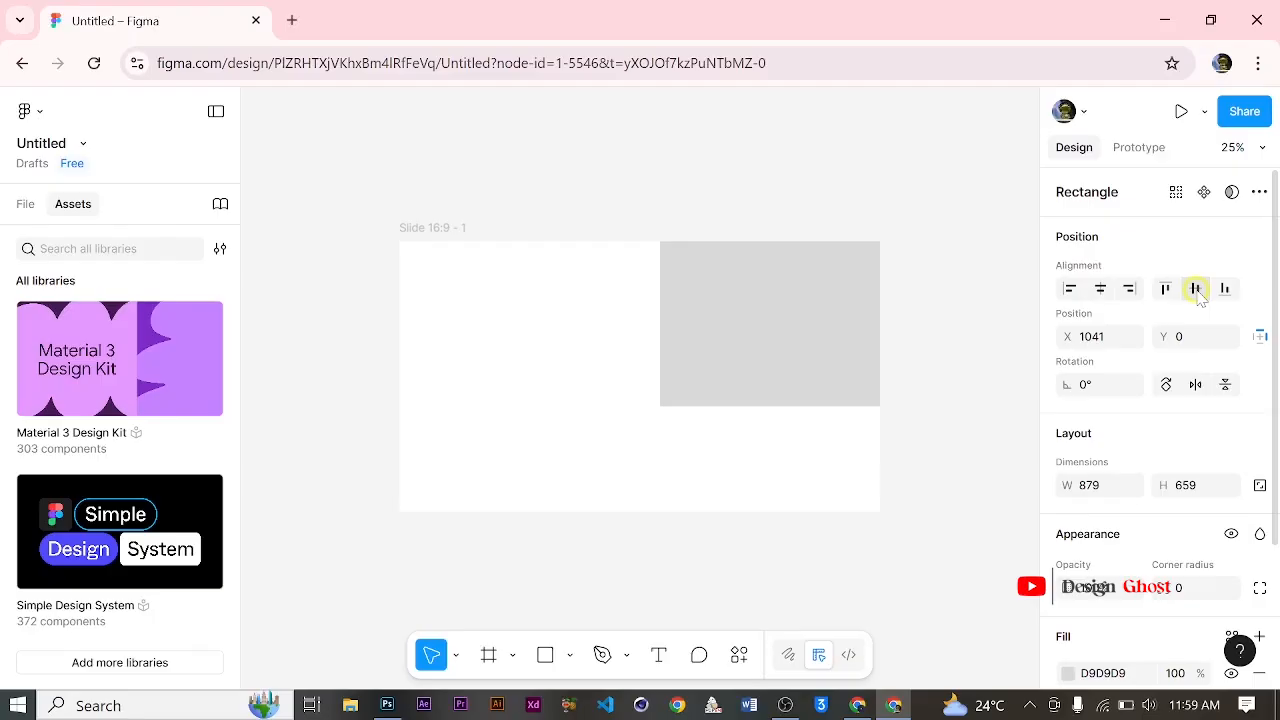
pyautogui.click(1195, 289)
pyautogui.click(1224, 289)
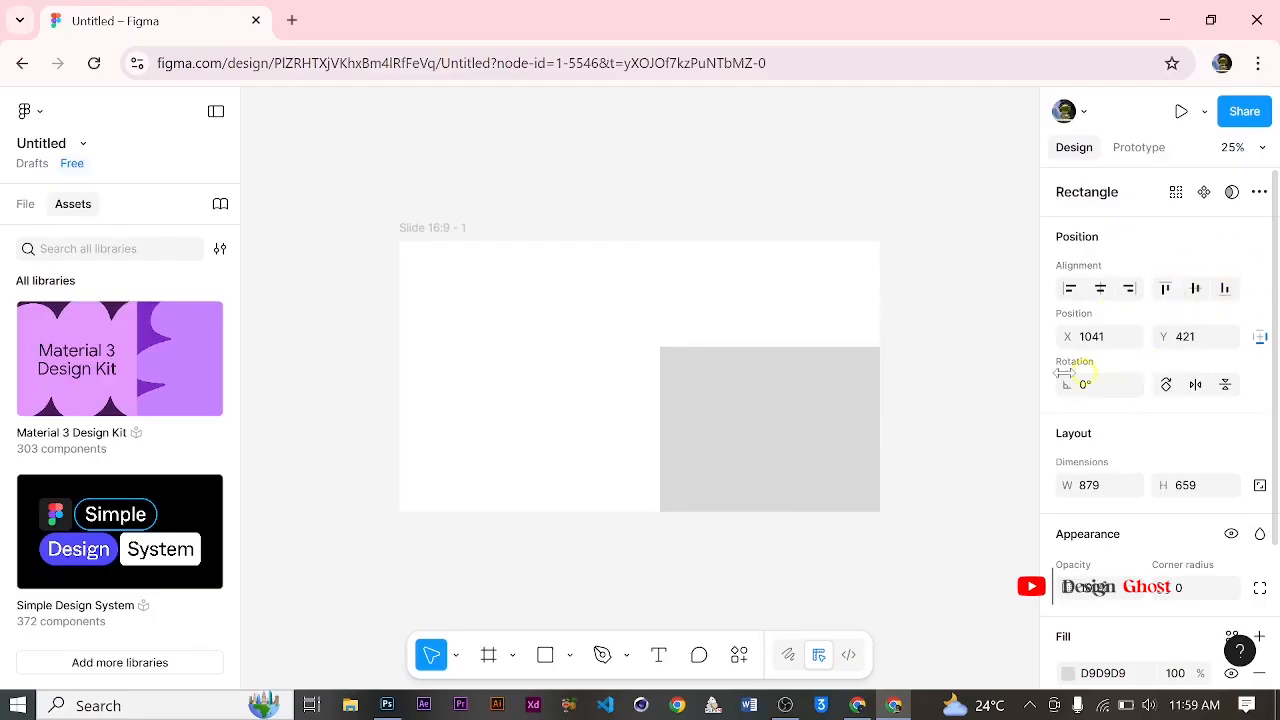
# Step: Try out the rectangle's opacity setting and round its corners to a radius of 12
pyautogui.scroll(-1, 1100, 350)
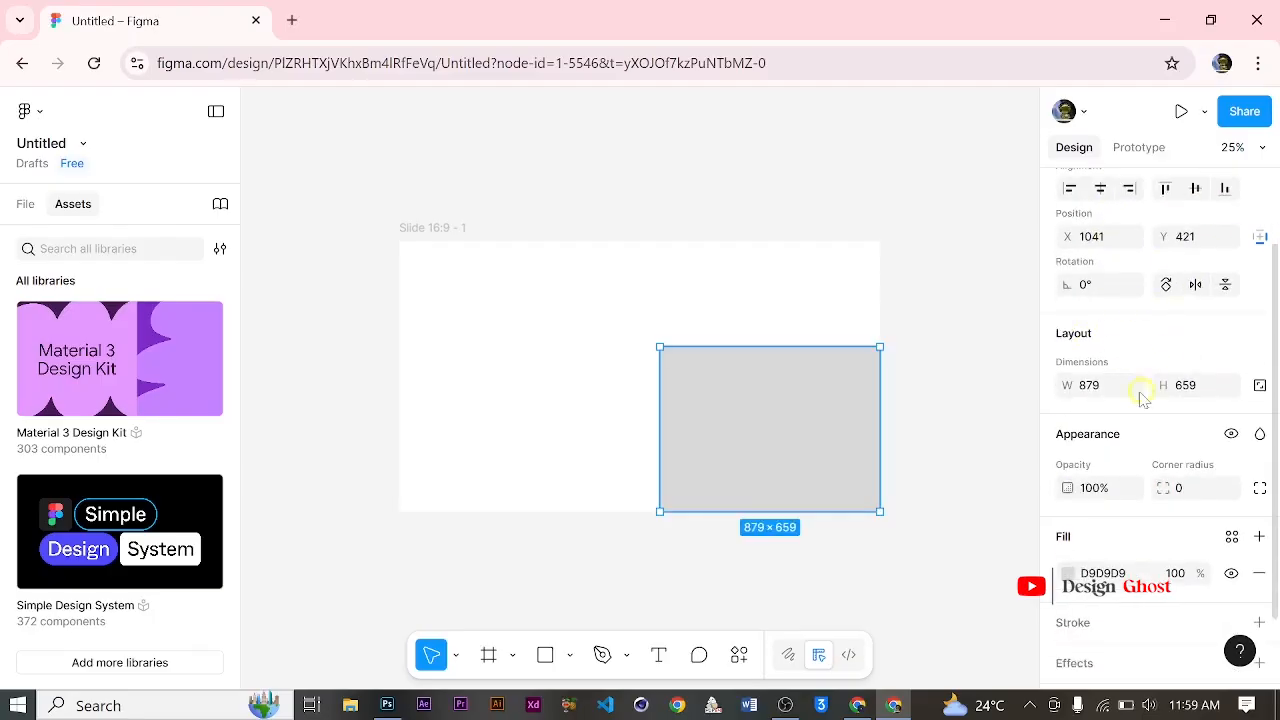
pyautogui.scroll(-1, 1150, 395)
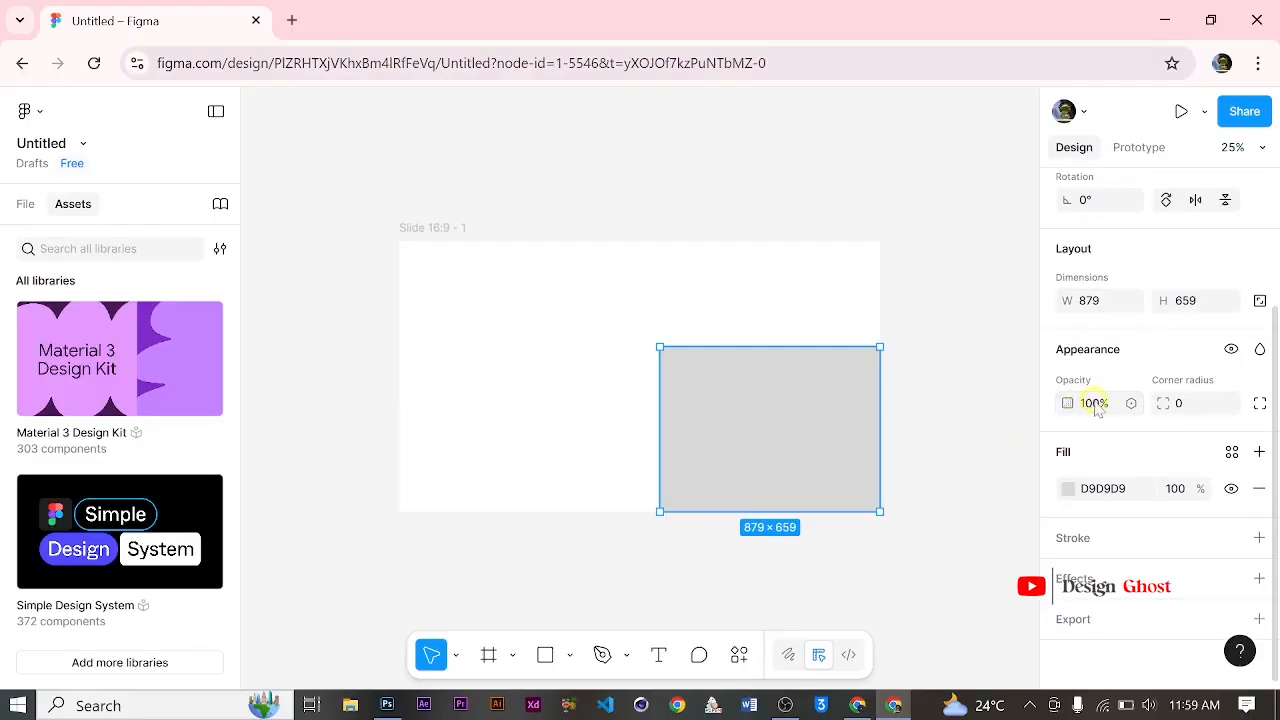
pyautogui.moveTo(1073, 402); pyautogui.dragTo(1158, 472)
pyautogui.moveTo(1160, 403); pyautogui.dragTo(1250, 398)
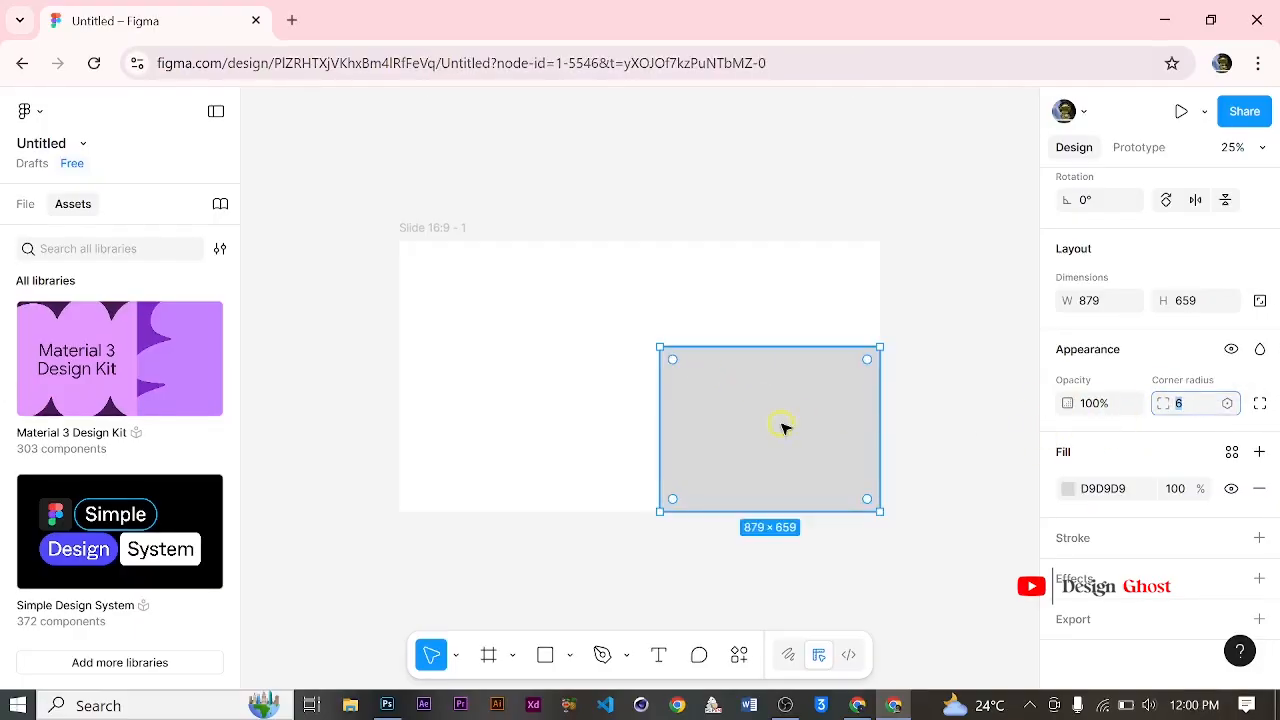
pyautogui.moveTo(1165, 404); pyautogui.dragTo(840, 432)
pyautogui.press('Escape')
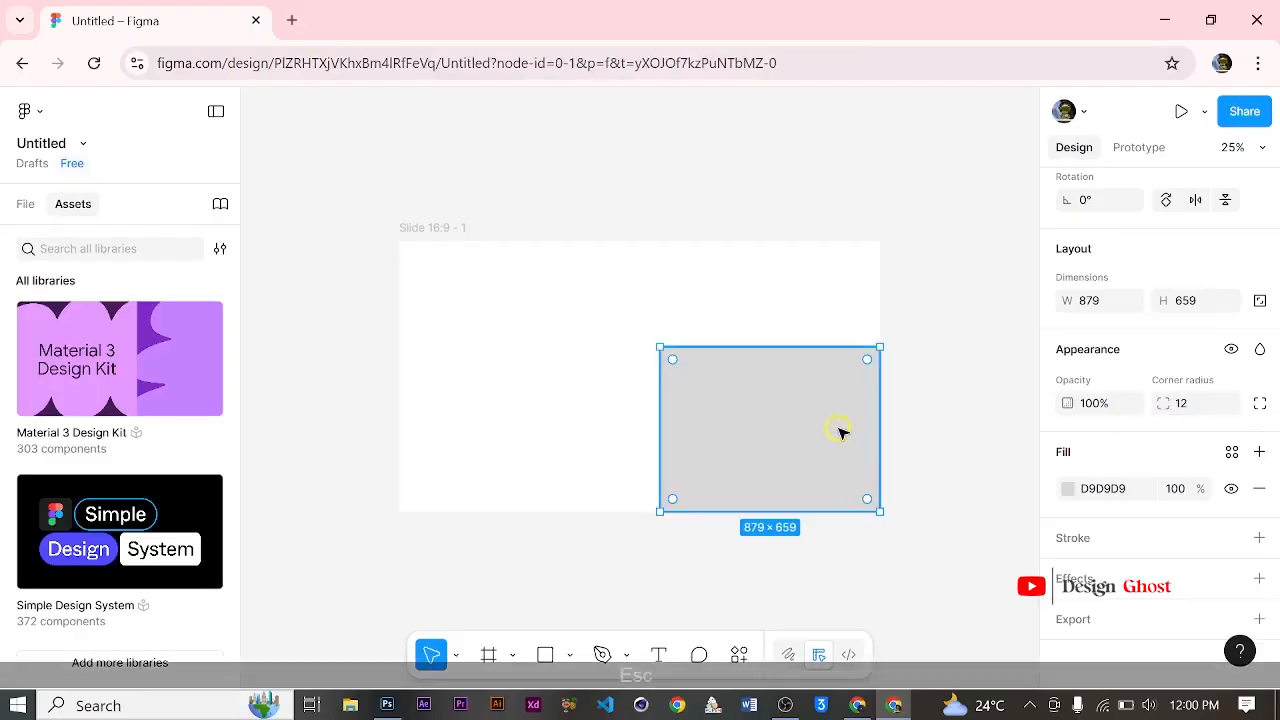
# Step: Move the rectangle to about X 486, Y 289 within the frame and set its corner radius to 60
pyautogui.click(800, 428)
pyautogui.moveTo(783, 443); pyautogui.dragTo(671, 409)
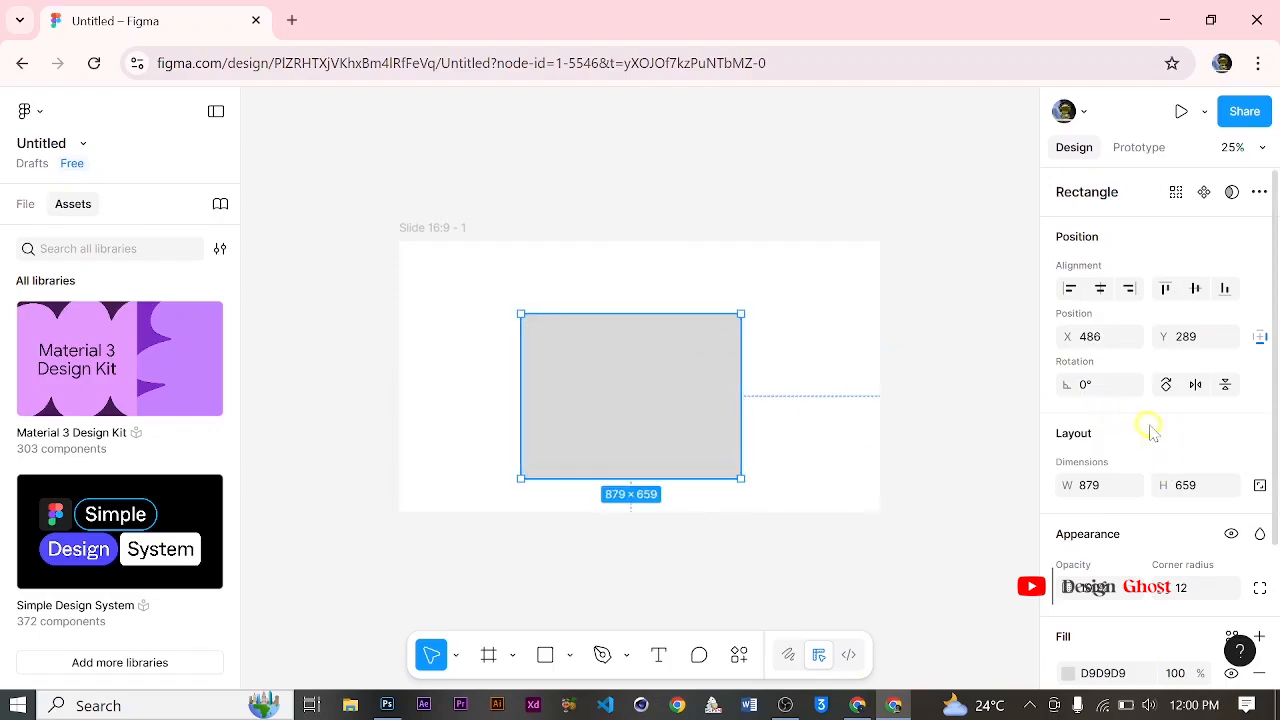
pyautogui.scroll(-3, 1148, 428)
pyautogui.moveTo(1163, 403); pyautogui.dragTo(800, 371)
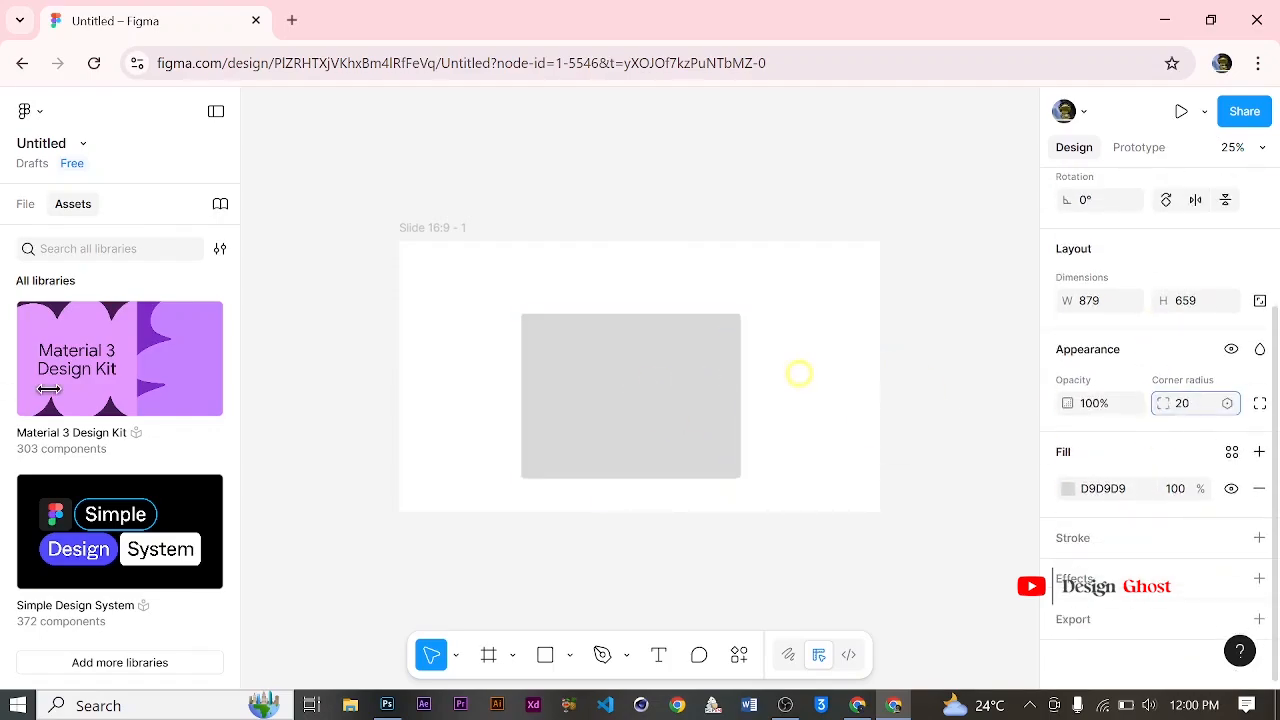
pyautogui.click(1184, 410)
pyautogui.write('60')
pyautogui.press('Return')
pyautogui.click(837, 366)
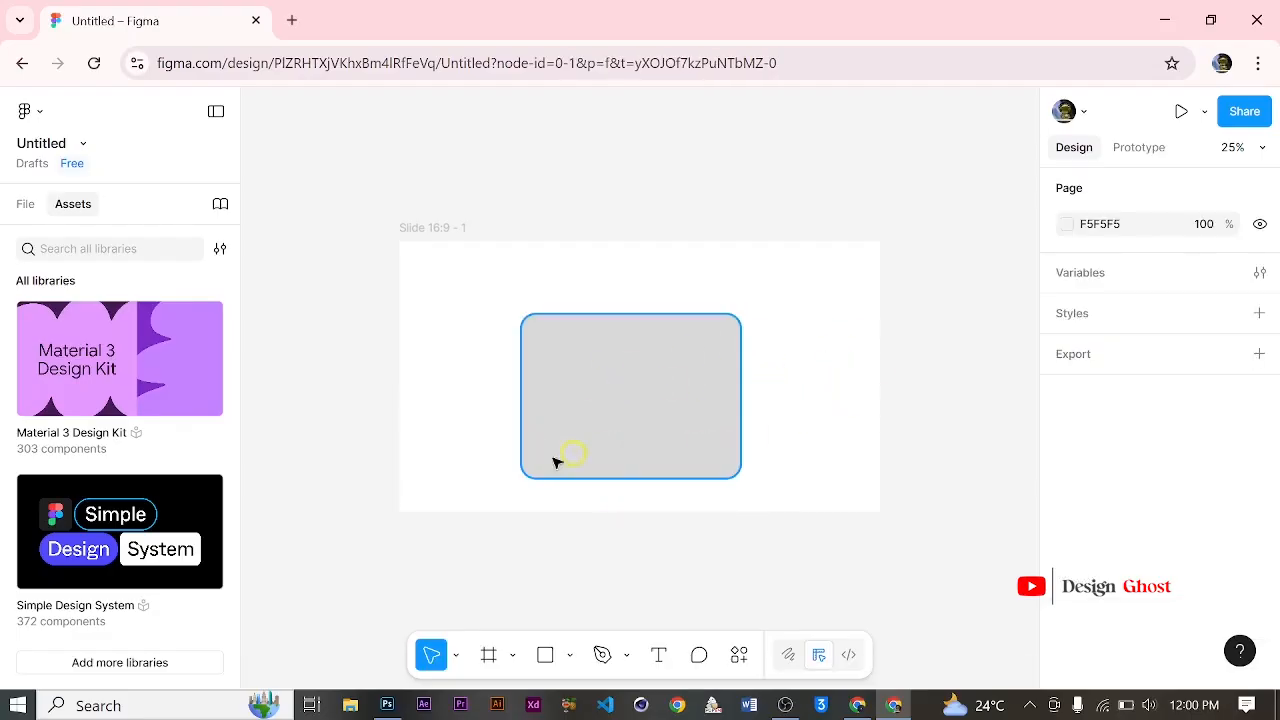
# Step: Show the file's layer list, select Rectangle 1 and toggle its visibility off and on again
pyautogui.click(33, 210)
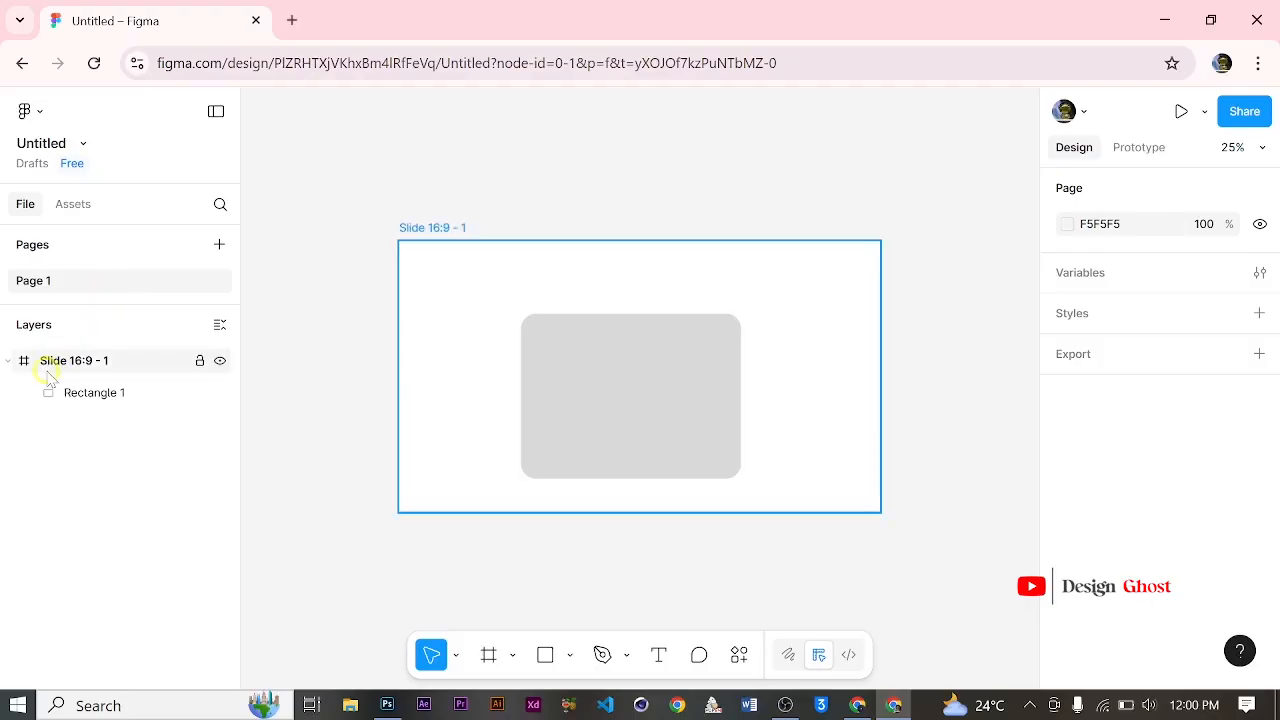
pyautogui.click(110, 414)
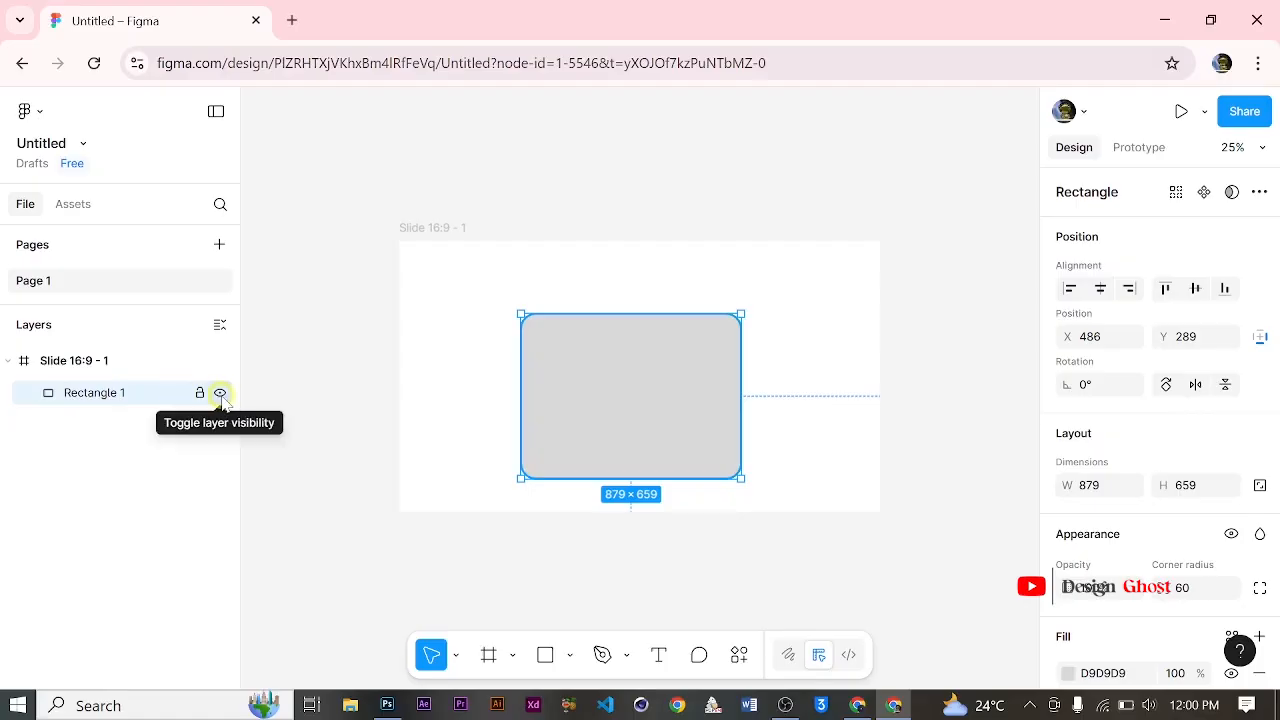
pyautogui.click(220, 393)
pyautogui.click(218, 393)
# Step: Lock the Rectangle 1 layer, try to move the rectangle on the canvas, and unlock the layer
pyautogui.click(200, 394)
pyautogui.moveTo(584, 423); pyautogui.dragTo(634, 454)
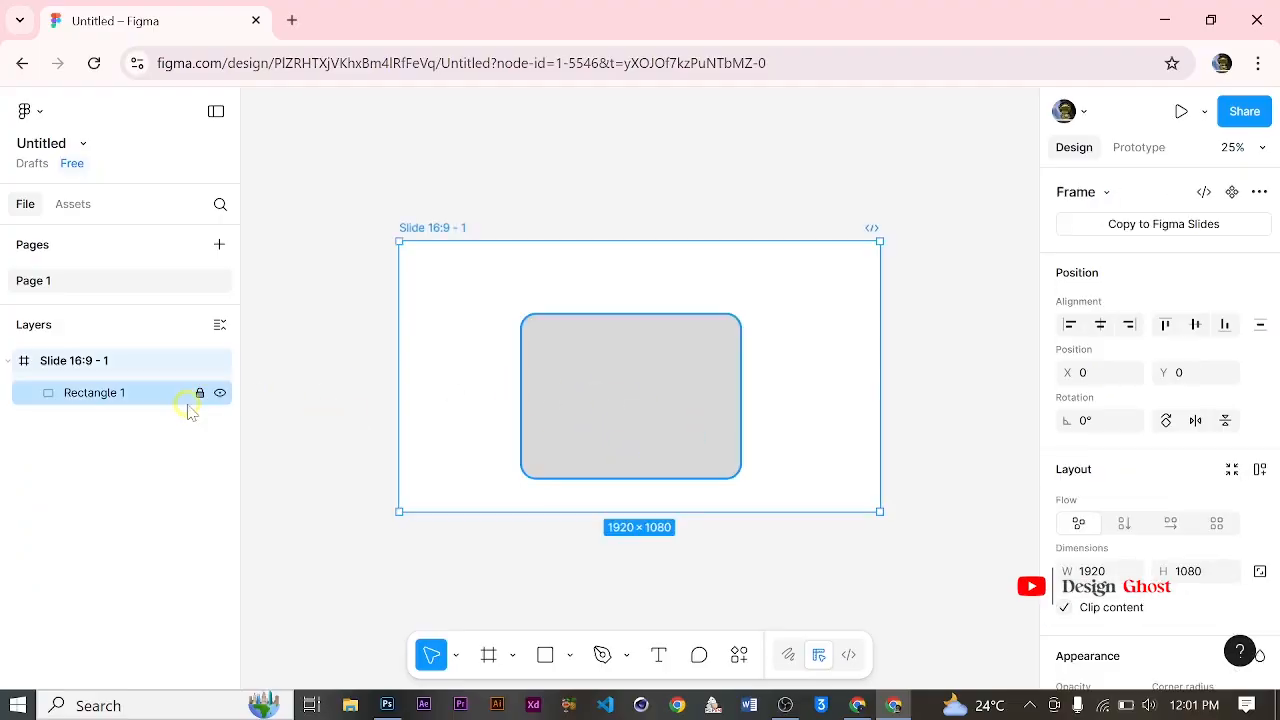
pyautogui.click(201, 393)
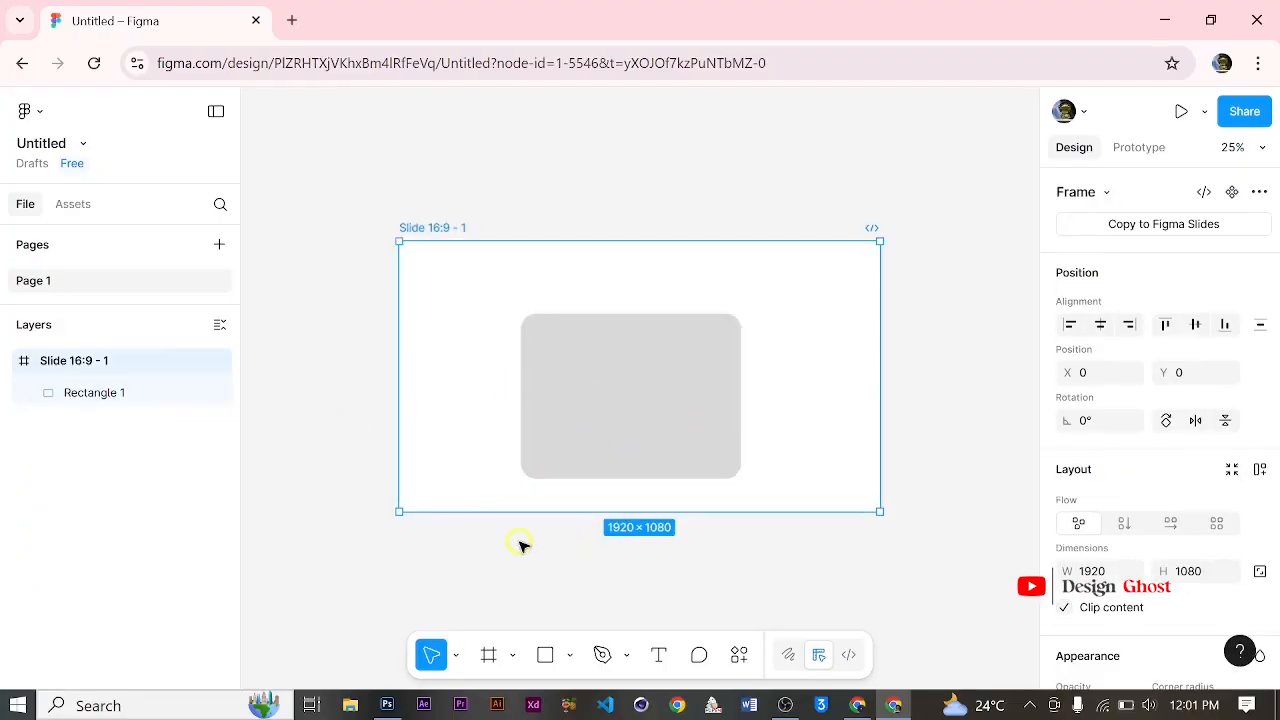
pyautogui.scroll(-5, 1135, 460)
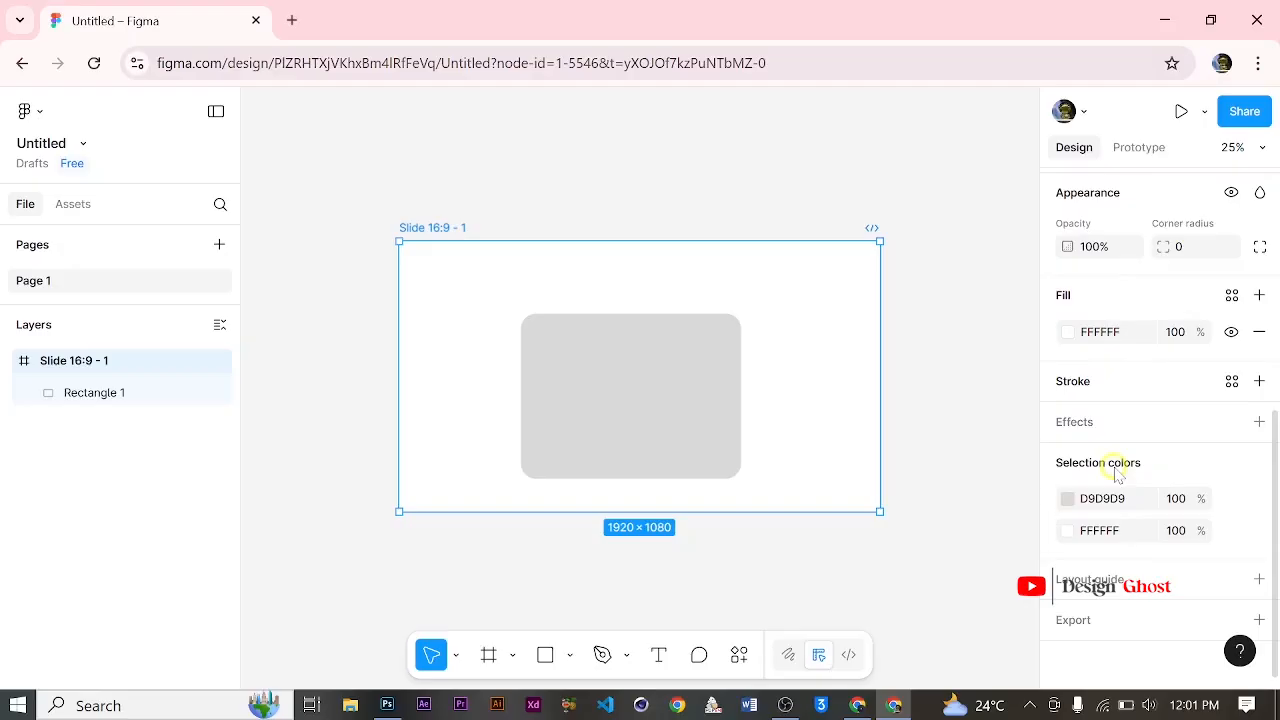
pyautogui.scroll(2, 1137, 440)
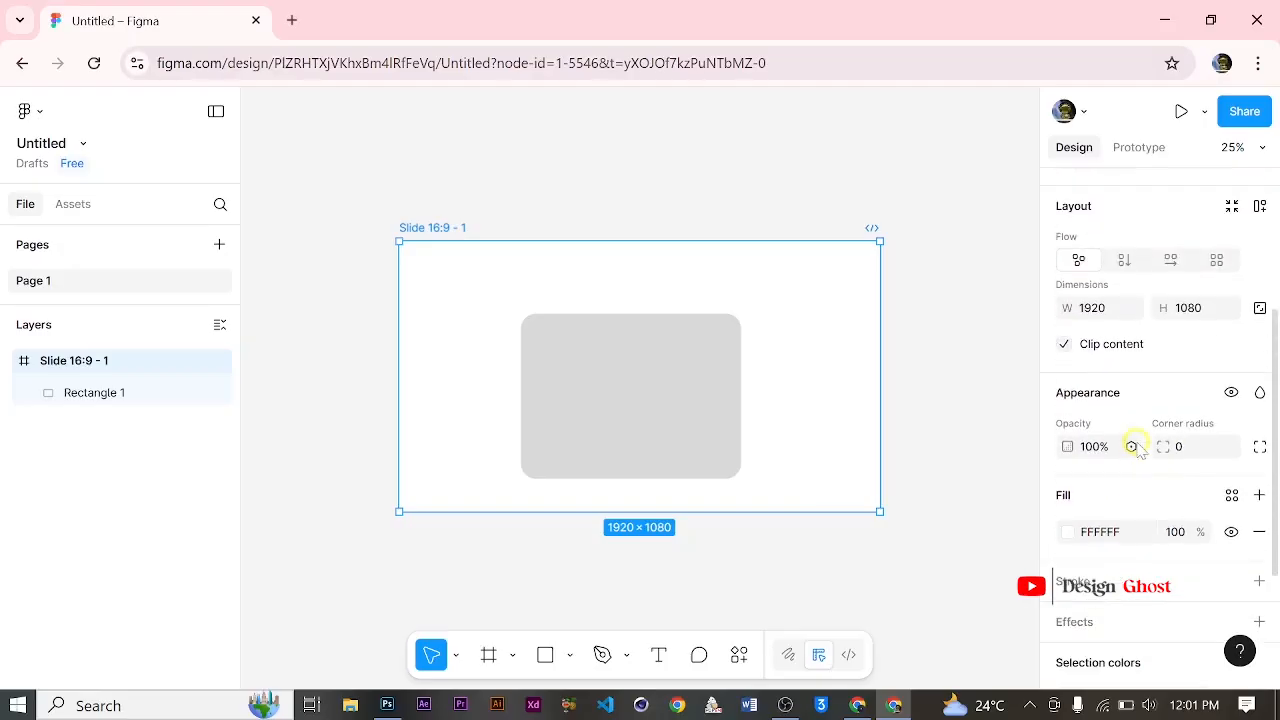
pyautogui.scroll(2, 1137, 446)
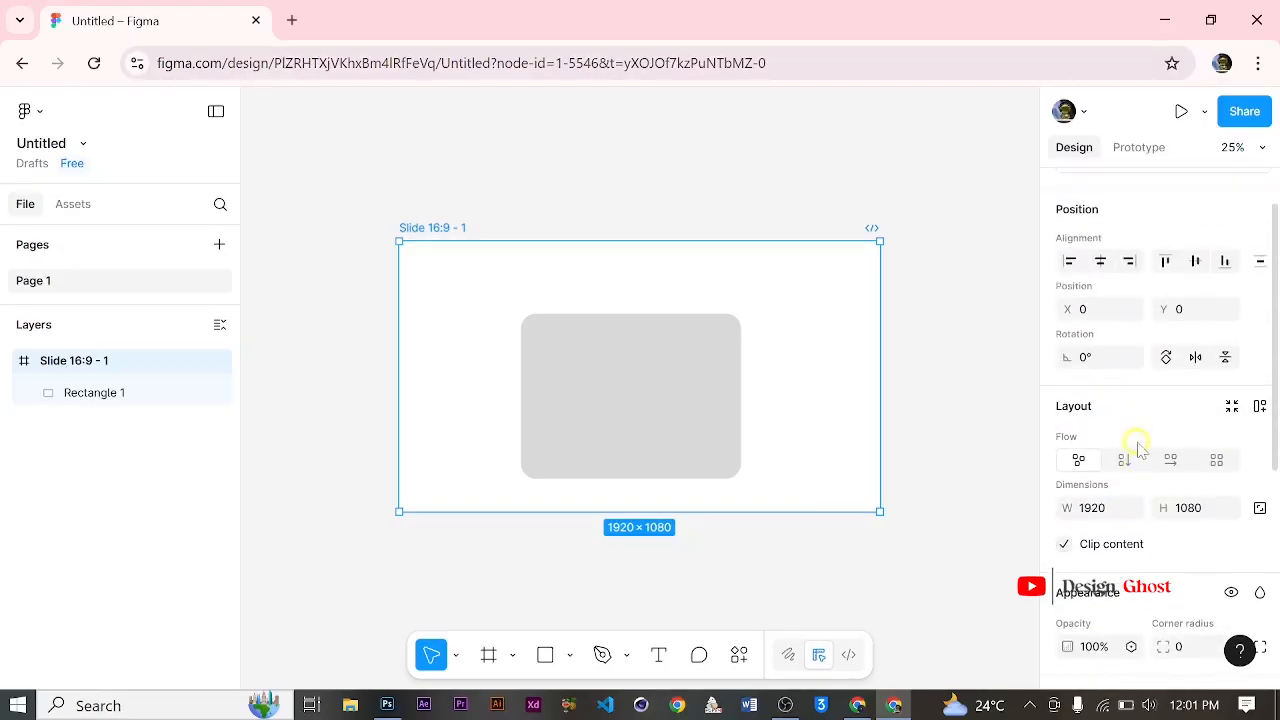
# Step: Draw a four-sided outline about 412 × 836 beside the rectangle with the Pen tool and dismiss the vector editing tips
pyautogui.click(626, 658)
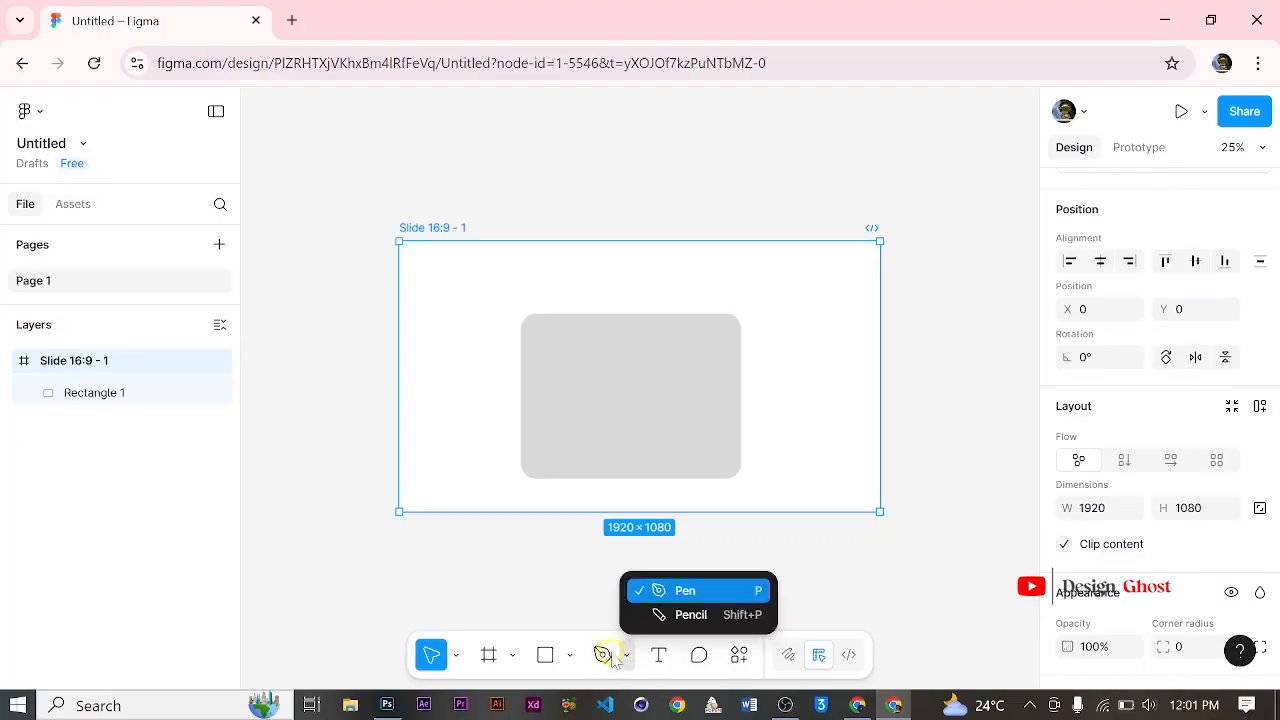
pyautogui.click(603, 664)
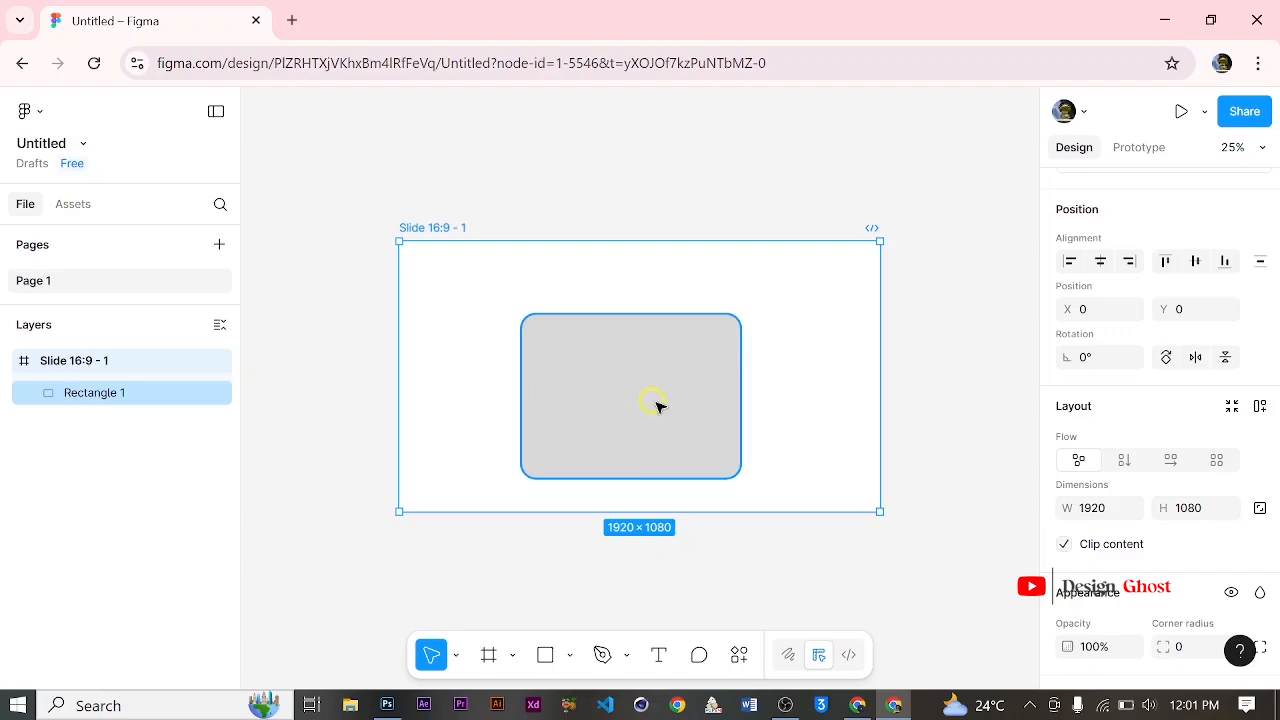
pyautogui.click(602, 655)
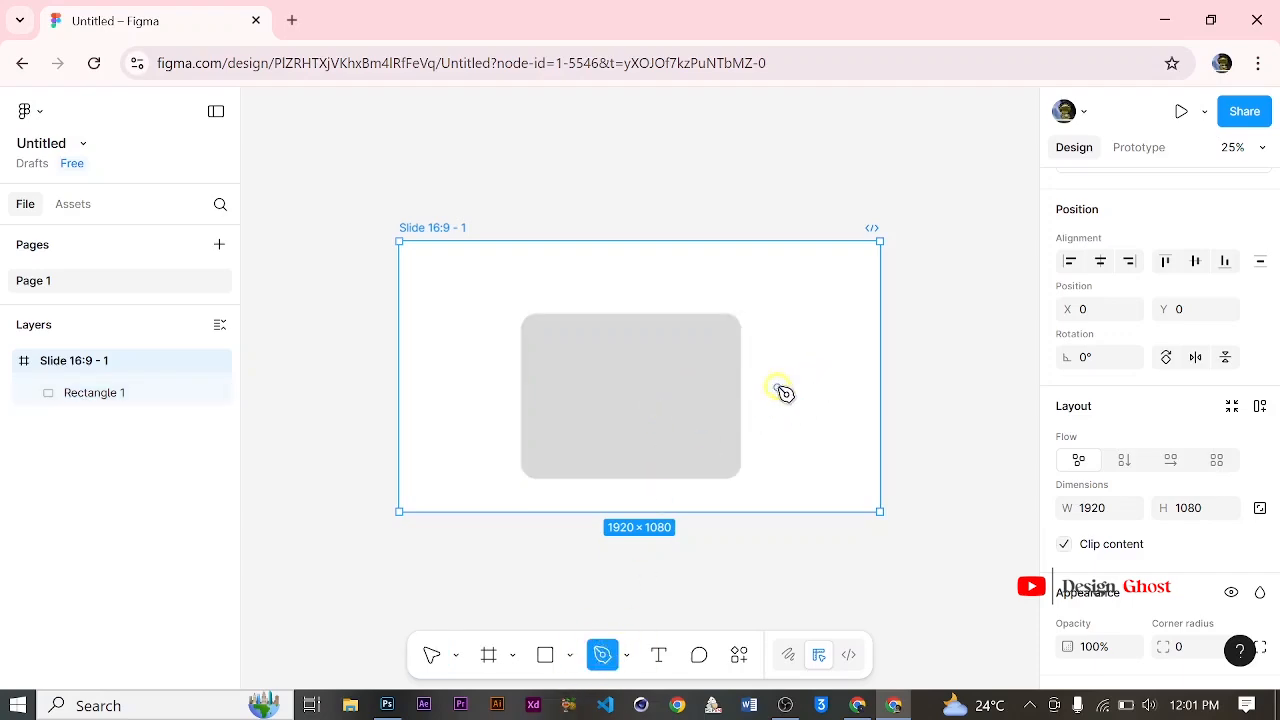
pyautogui.click(790, 298)
pyautogui.click(757, 413)
pyautogui.click(860, 500)
pyautogui.click(830, 310)
pyautogui.click(790, 292)
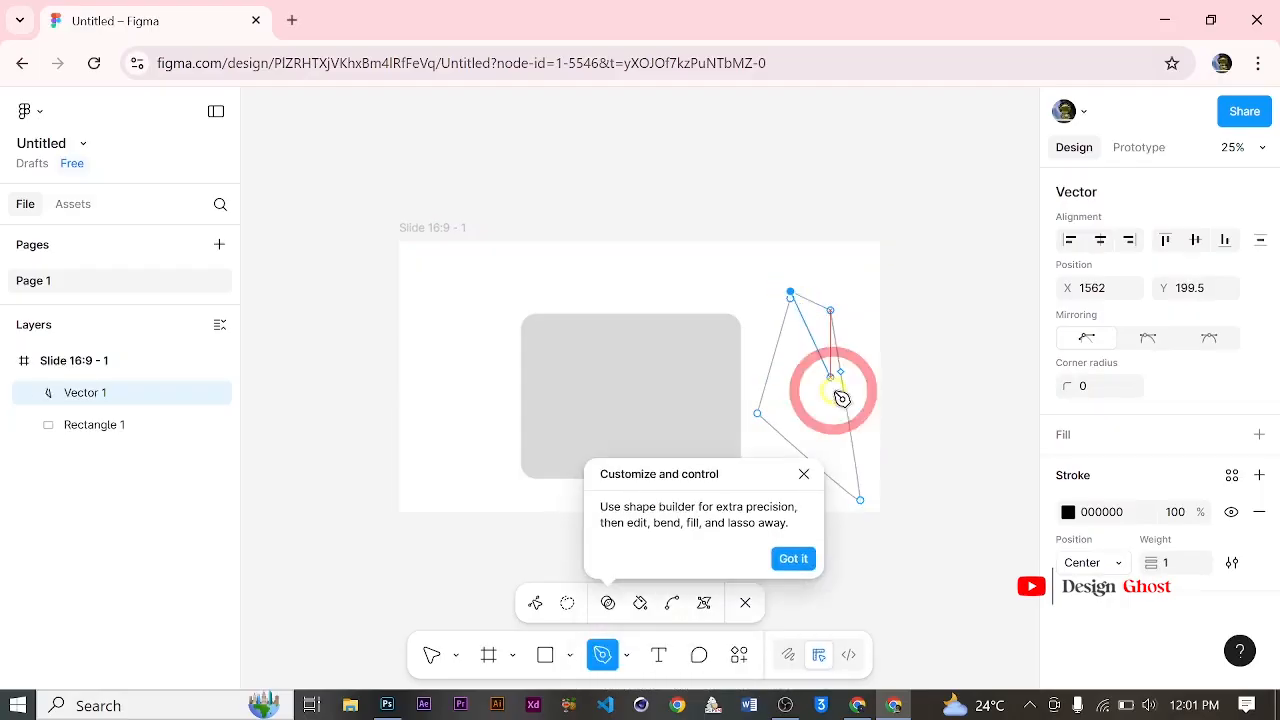
pyautogui.click(792, 561)
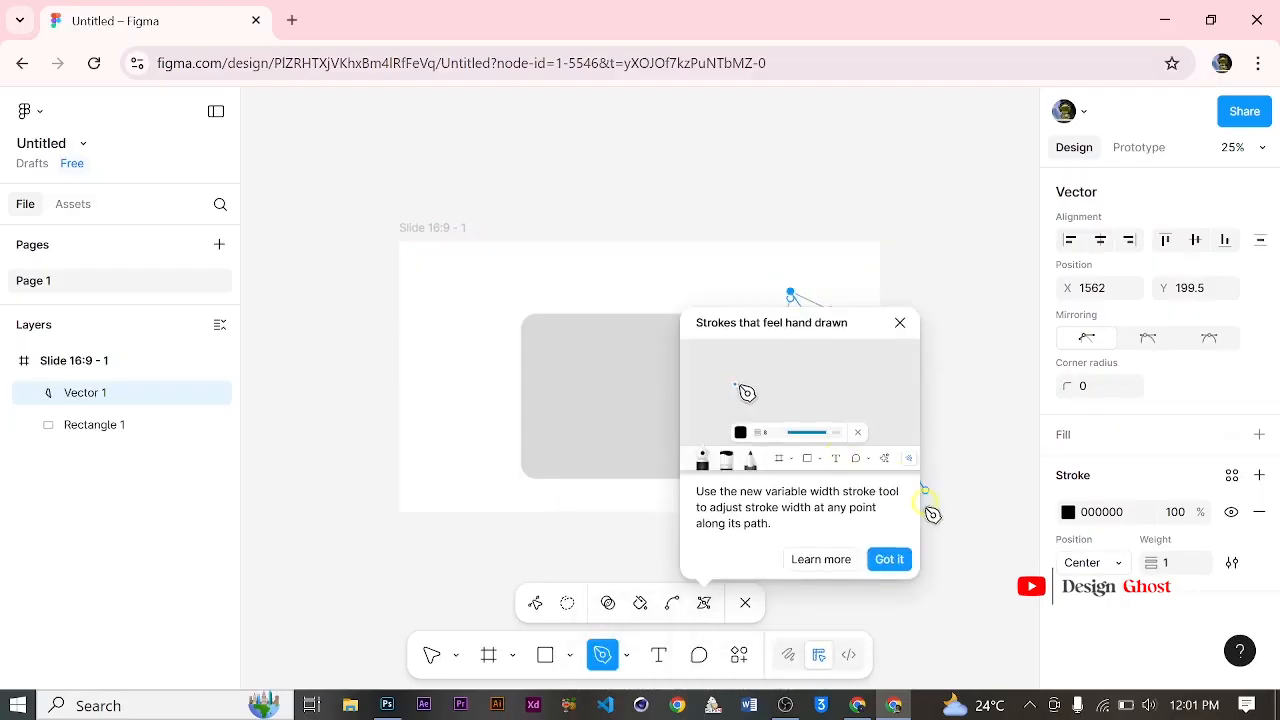
pyautogui.click(903, 559)
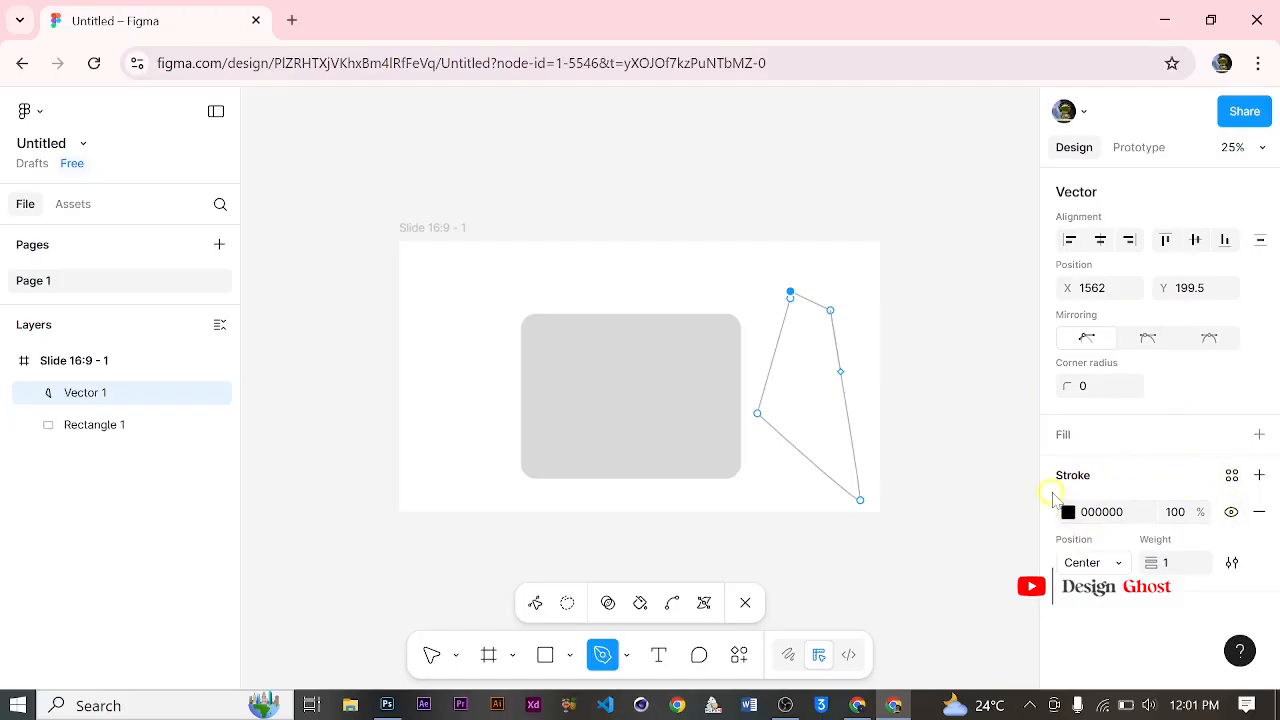
# Step: Close the vector path at its upper corner and lock the Vector 1 layer
pyautogui.click(1120, 563)
pyautogui.click(1124, 564)
pyautogui.click(789, 303)
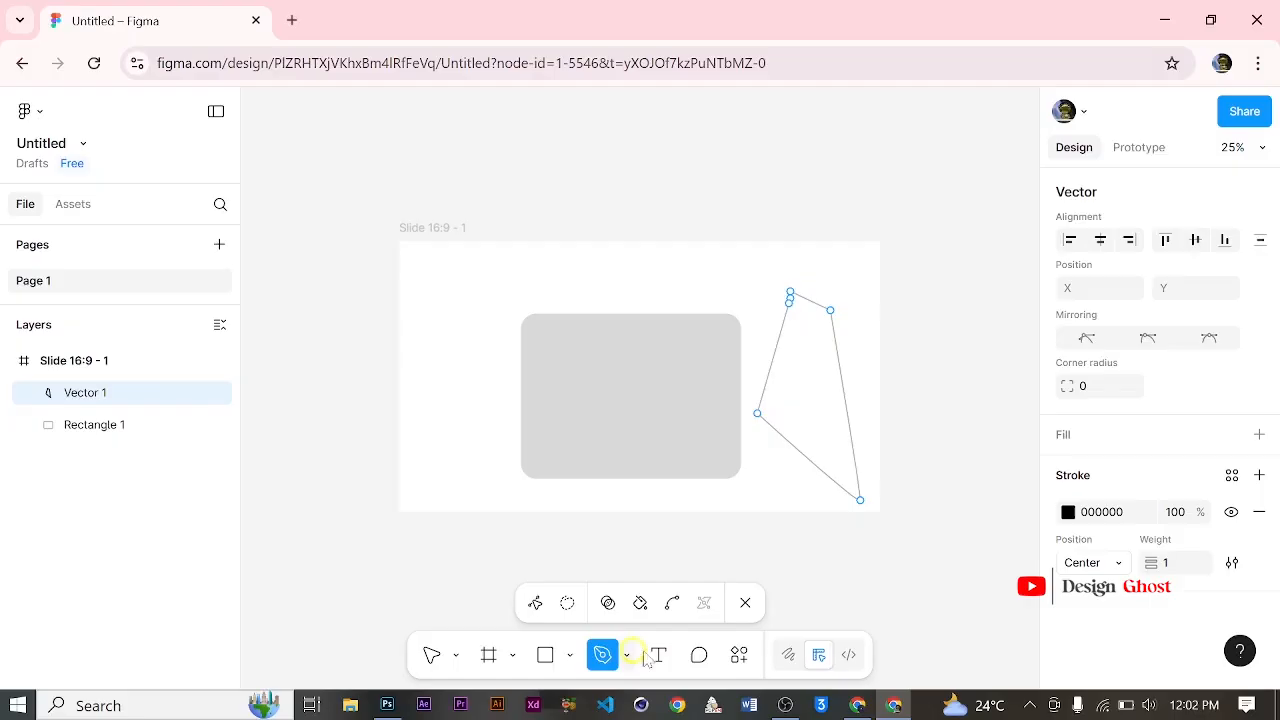
pyautogui.click(817, 422)
pyautogui.click(200, 393)
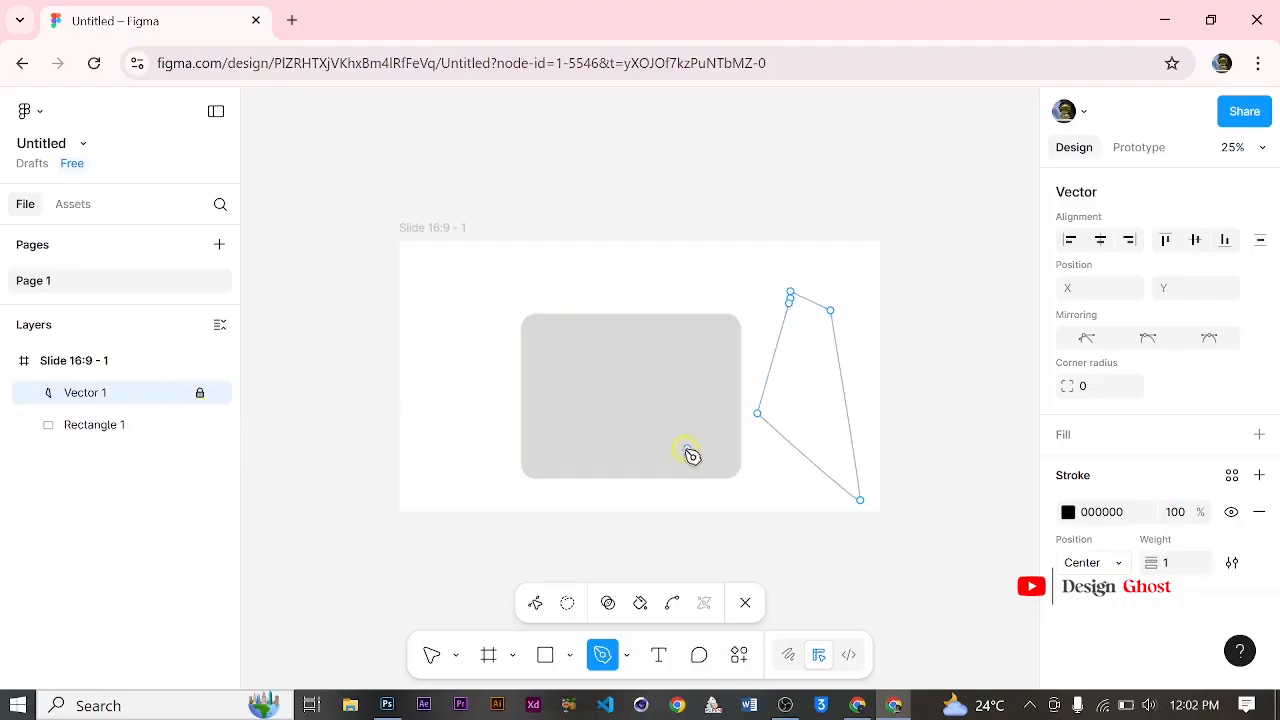
# Step: Leave vector editing and delete the grey rectangle from the frame
pyautogui.press('BackSpace')
pyautogui.press('Escape')
pyautogui.click(714, 414)
pyautogui.press('BackSpace')
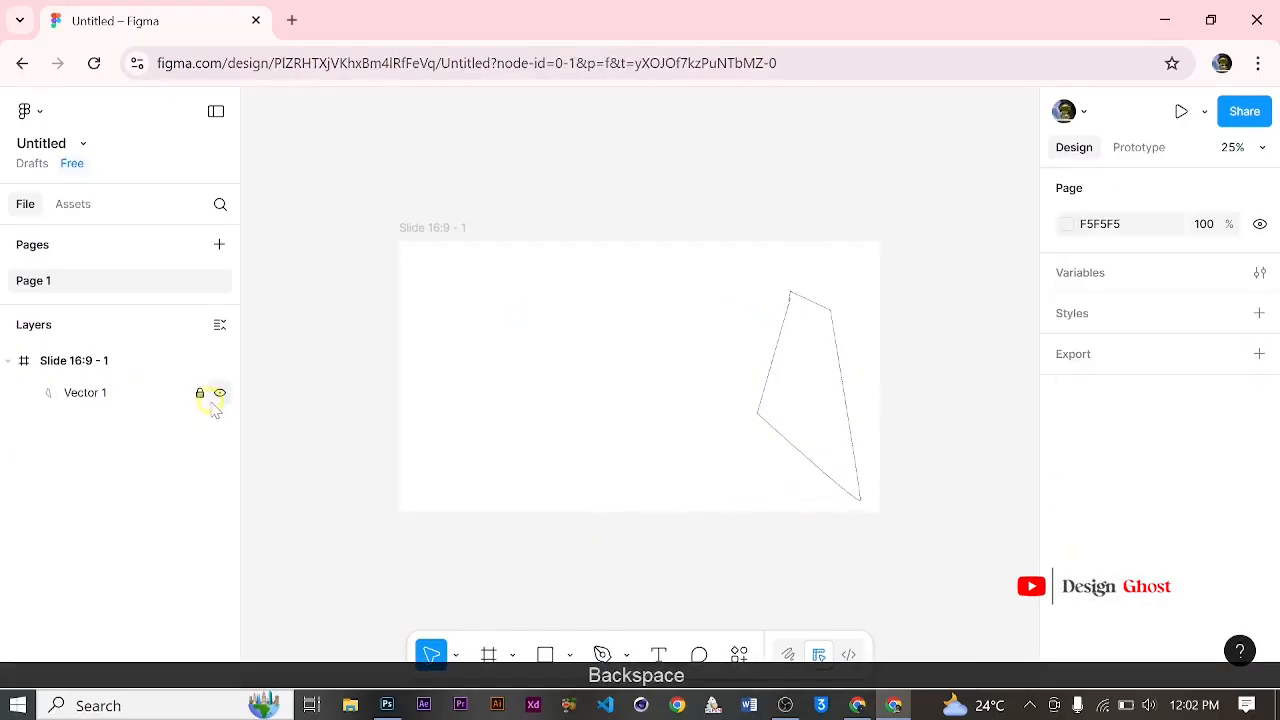
# Step: Unlock the Vector 1 layer and delete the vector from the frame
pyautogui.click(200, 393)
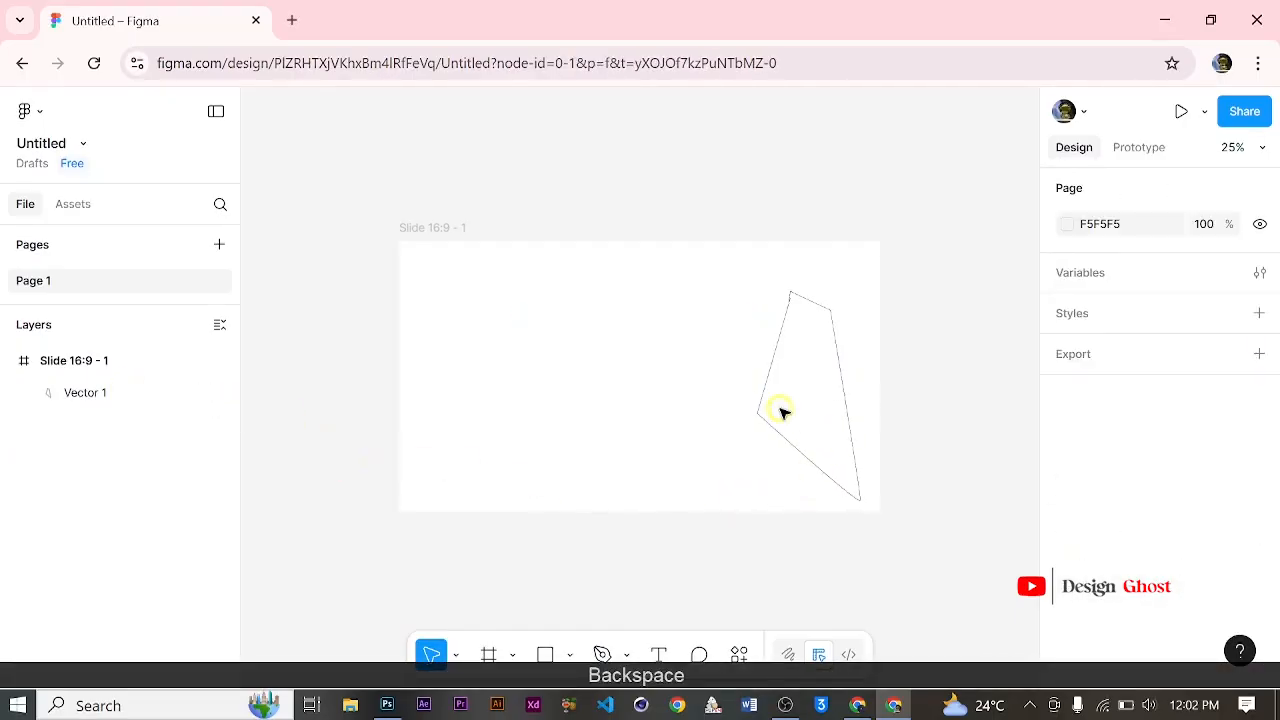
pyautogui.click(128, 395)
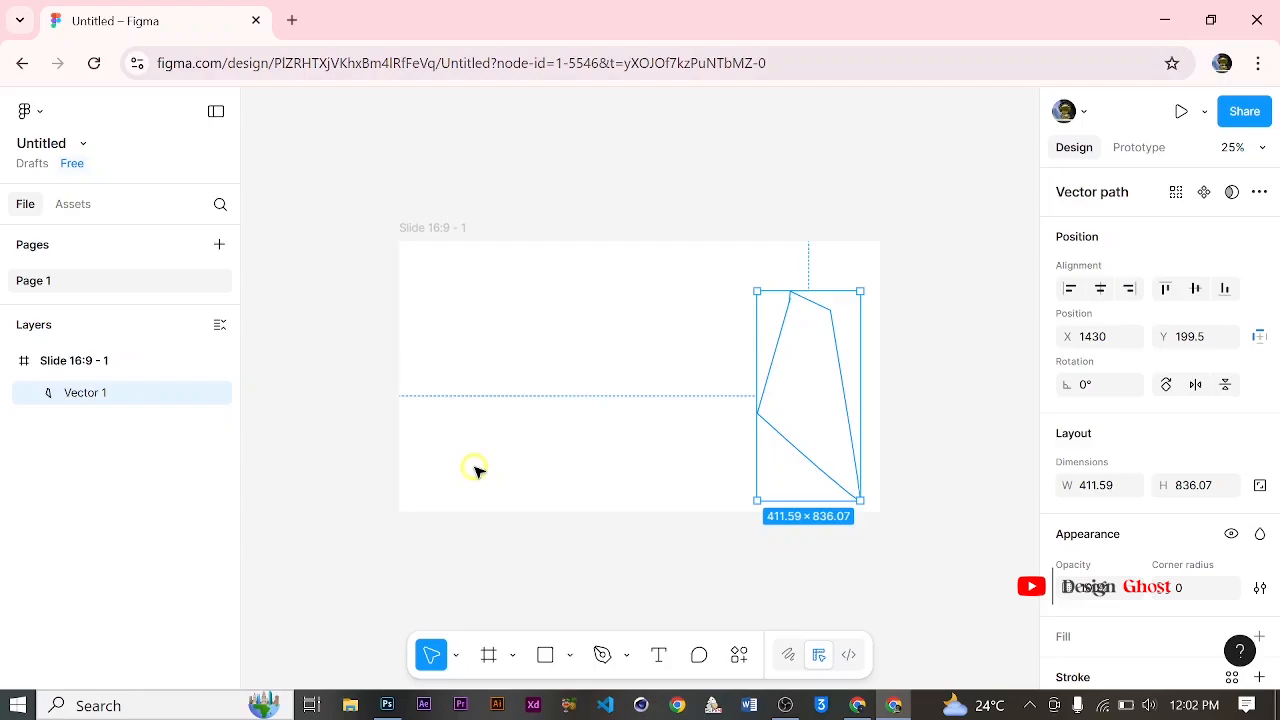
pyautogui.press('BackSpace')
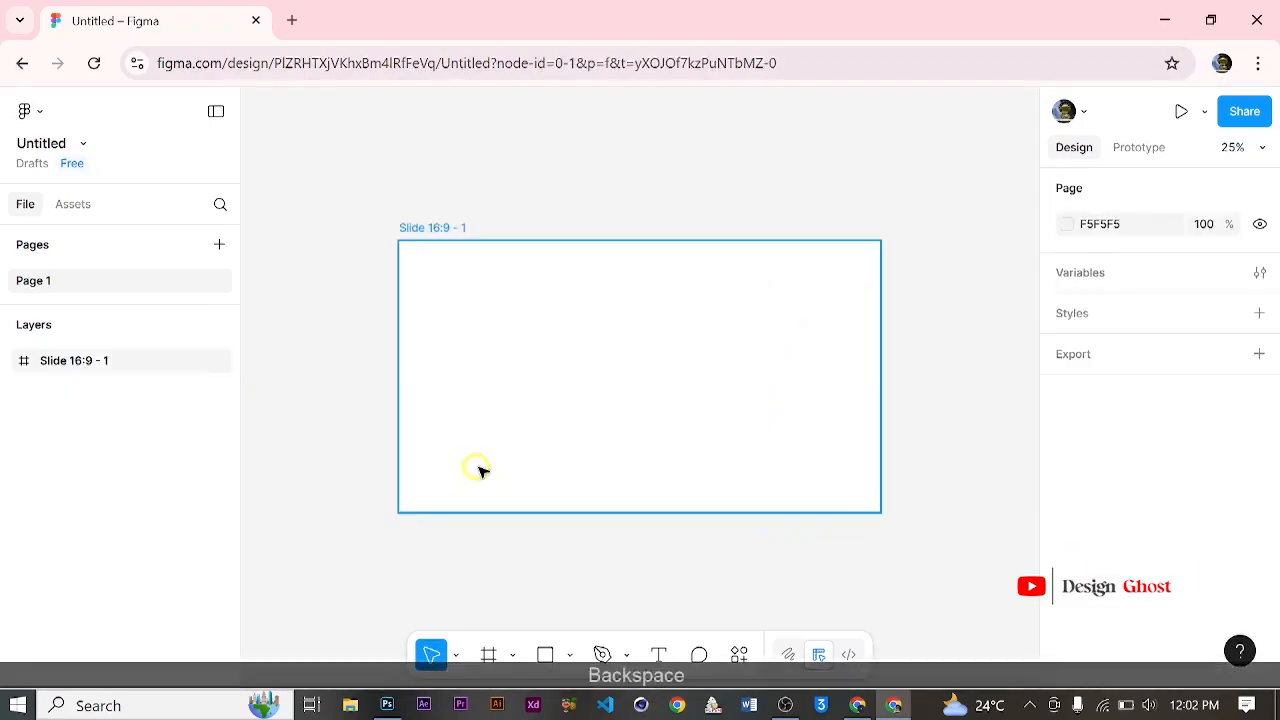
# Step: Add a text layer containing a long line of random letters to the frame at X 244, Y 200
pyautogui.click(658, 657)
pyautogui.click(462, 293)
pyautogui.click(794, 451)
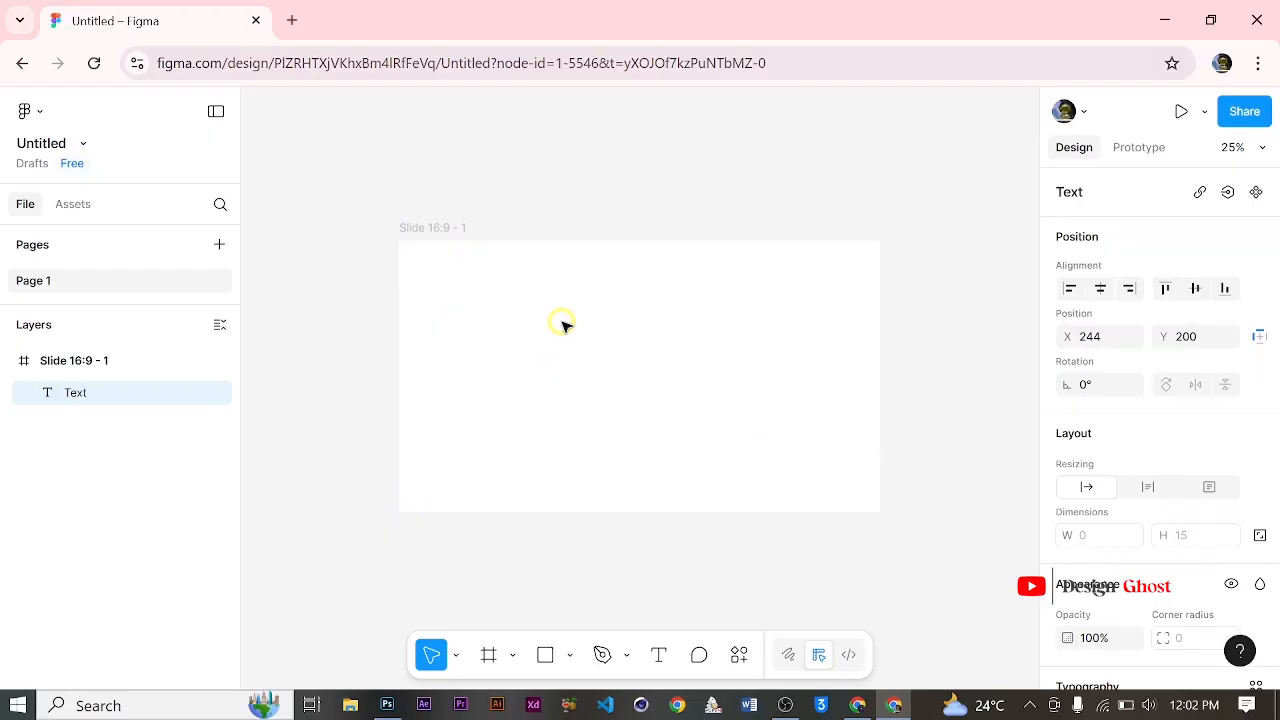
pyautogui.write('ff')
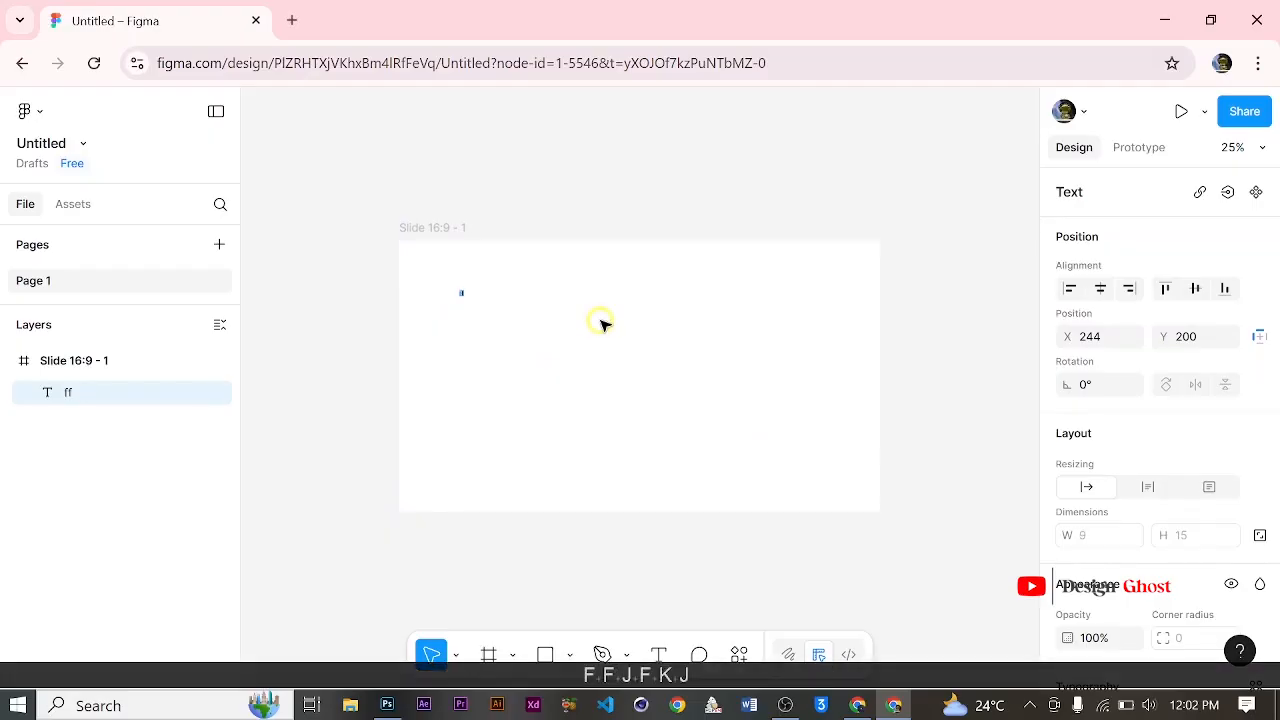
pyautogui.write('jfkjfkjfkfkjfkfjfjkfjhhklddjdjdh ')
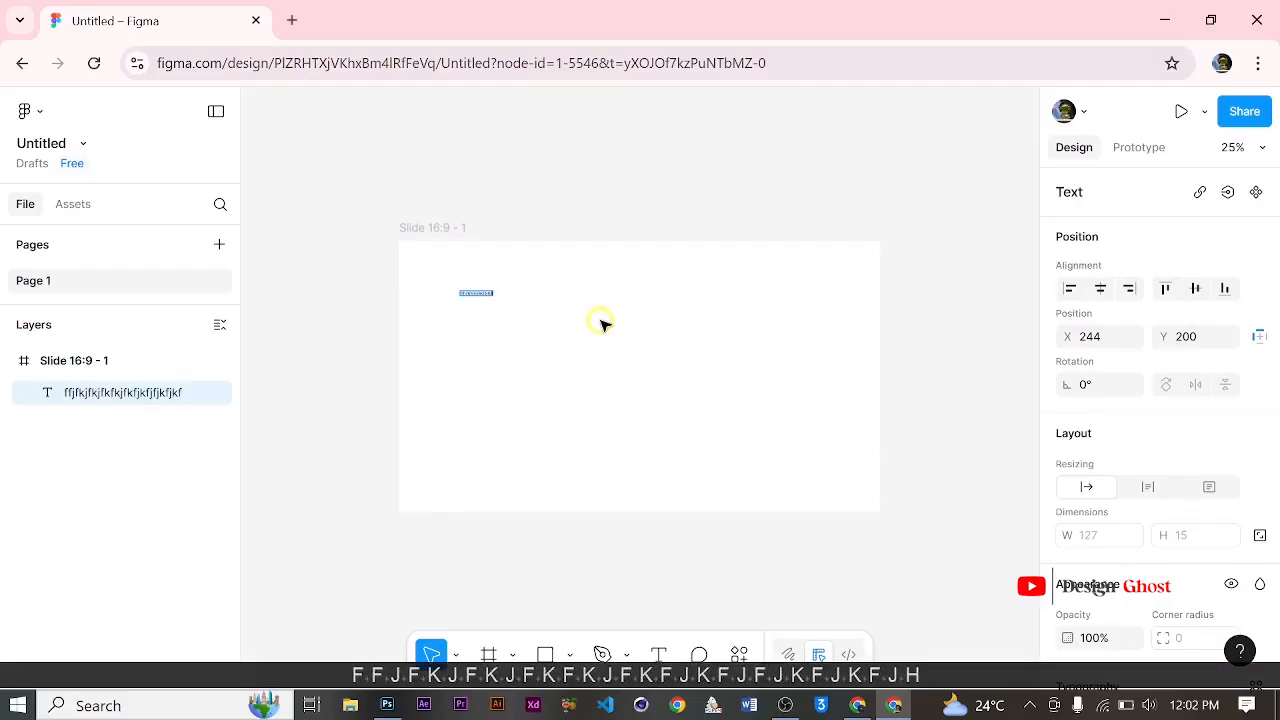
pyautogui.write('ju jbdsjhjdhjdbjdfhjdfbjdfb')
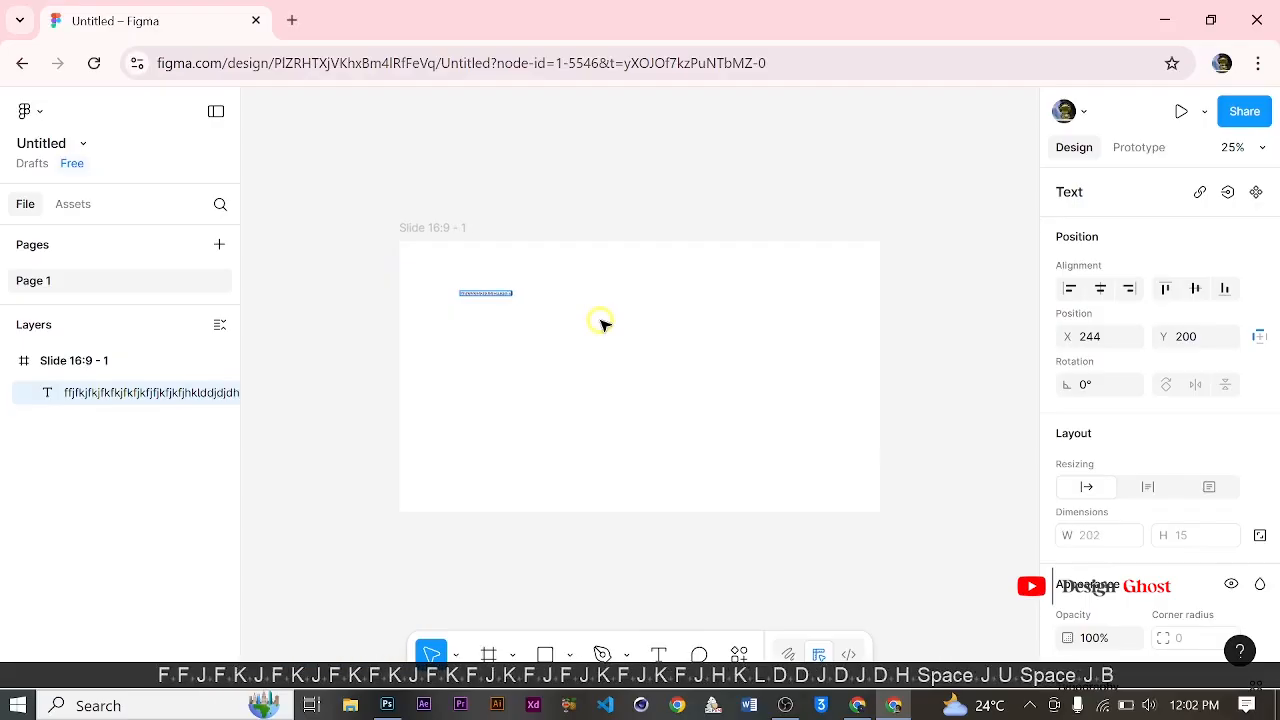
pyautogui.write('jfjkfjkfjf')
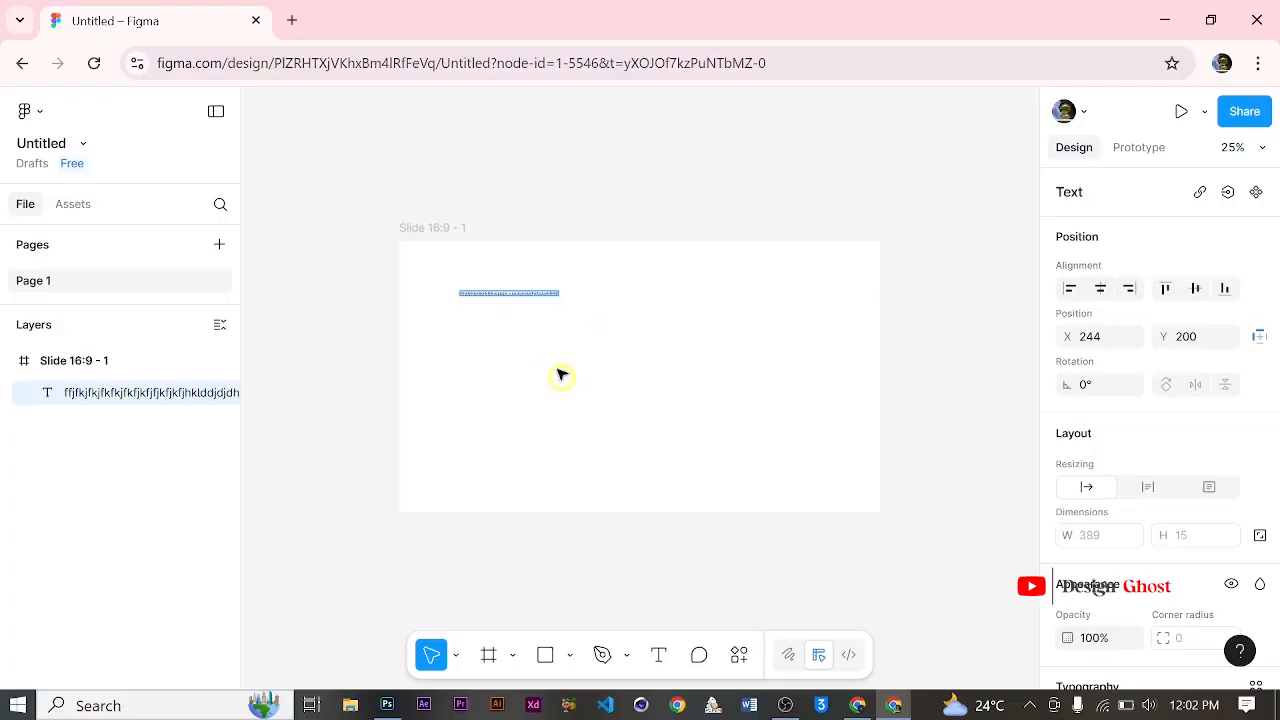
pyautogui.keyDown('ctrl'); pyautogui.scroll(3, 503, 284); pyautogui.keyUp('ctrl')
pyautogui.keyDown('ctrl'); pyautogui.scroll(5, 503, 284); pyautogui.keyUp('ctrl')
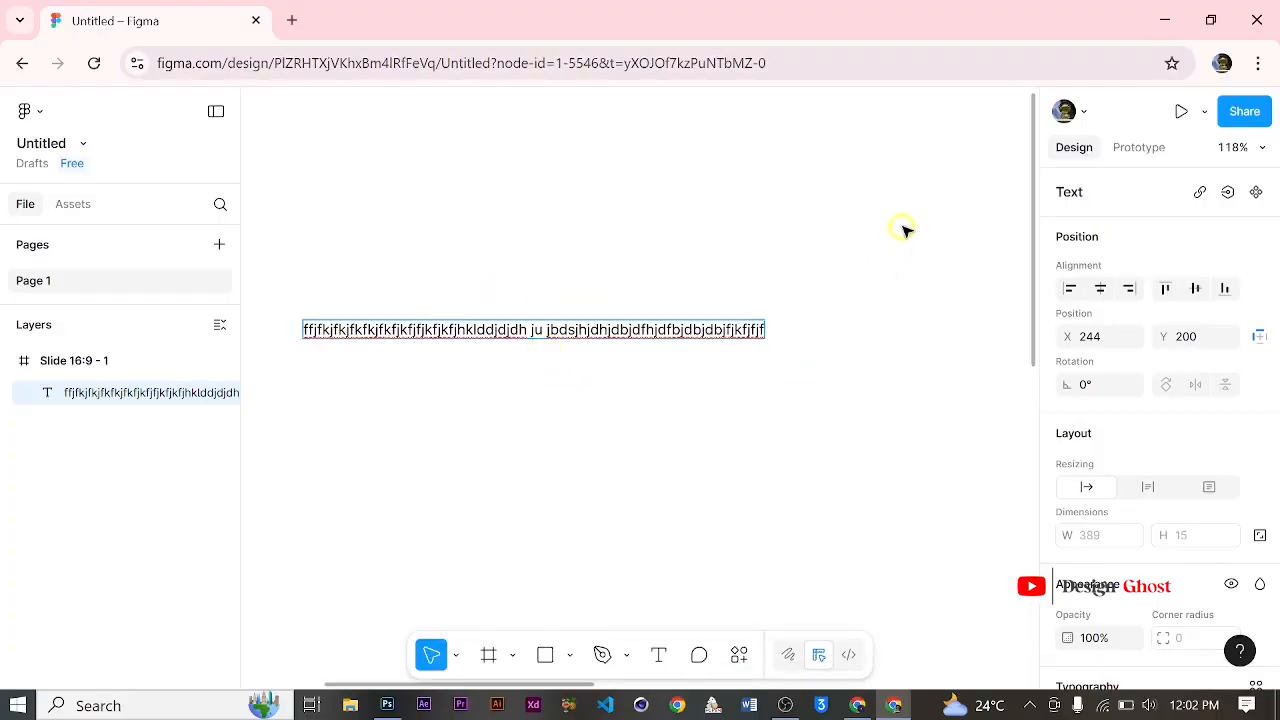
pyautogui.press('Escape')
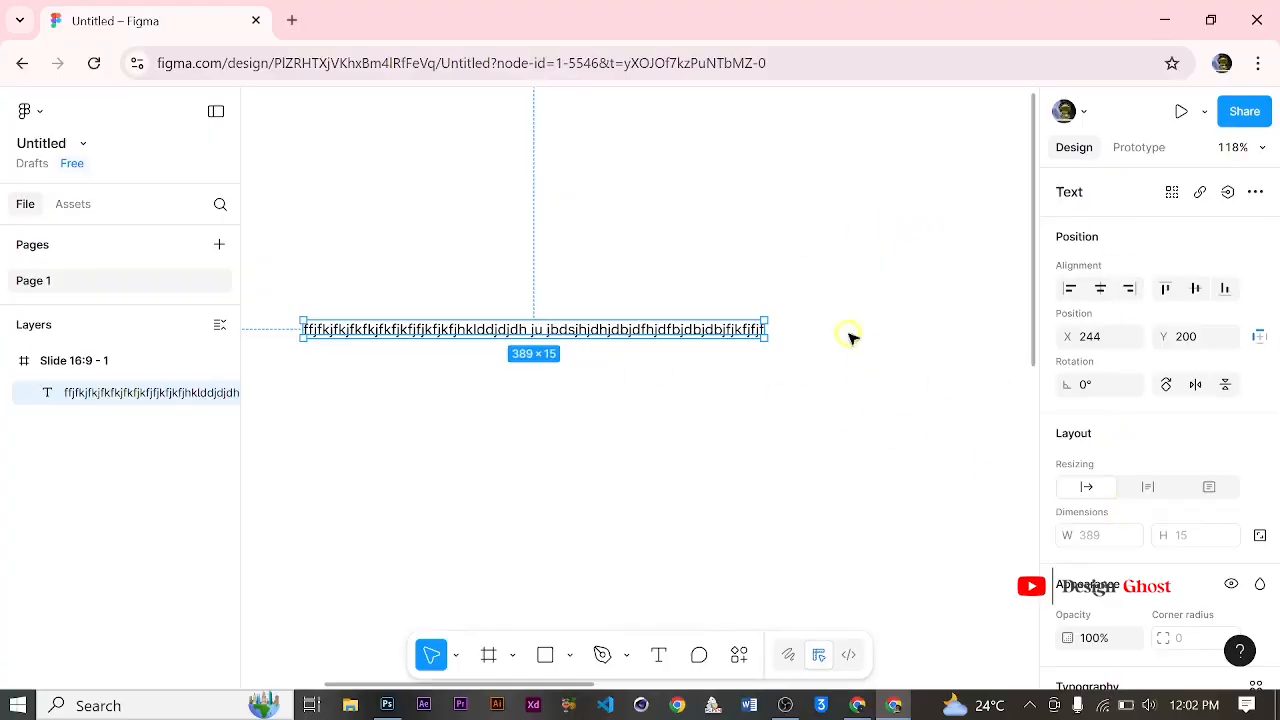
# Step: Enlarge the text box to 677 × 46 on the canvas
pyautogui.scroll(-4, 651, 366)
pyautogui.scroll(-5, 651, 351)
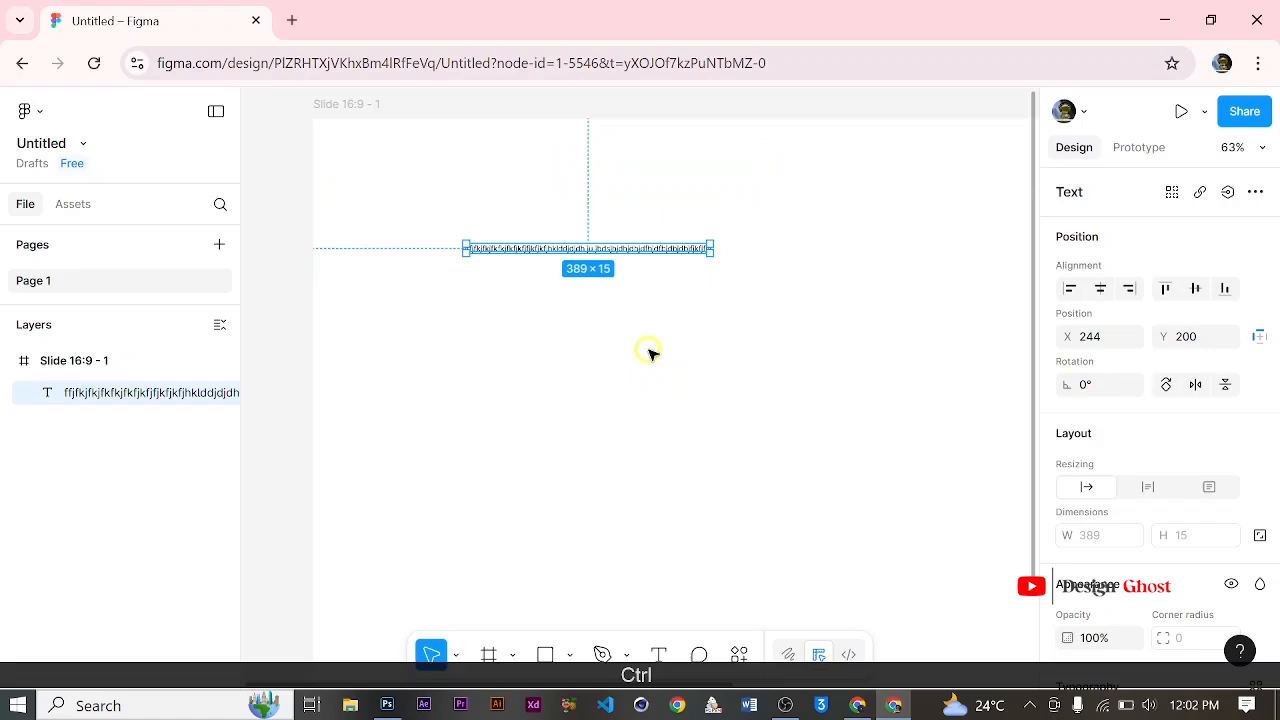
pyautogui.moveTo(850, 370); pyautogui.dragTo(890, 271)
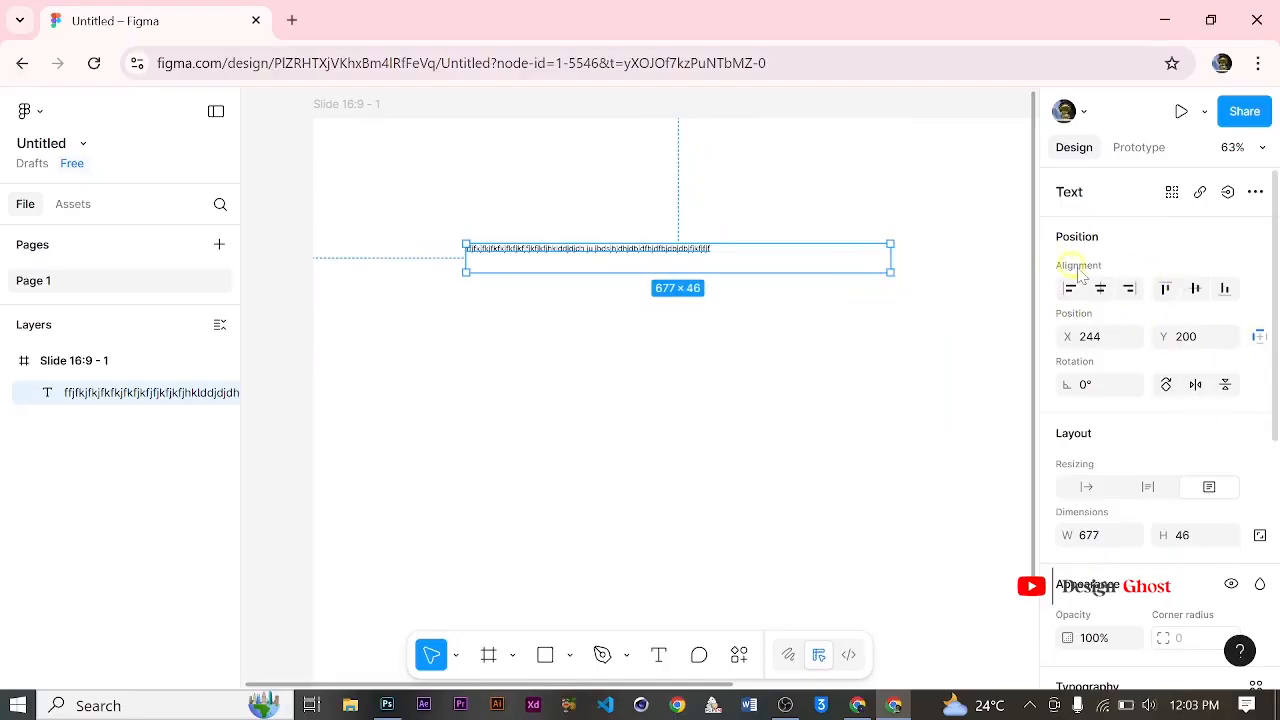
# Step: Try the text layer's Auto width resizing option followed by the auto height option
pyautogui.scroll(-2, 1163, 300)
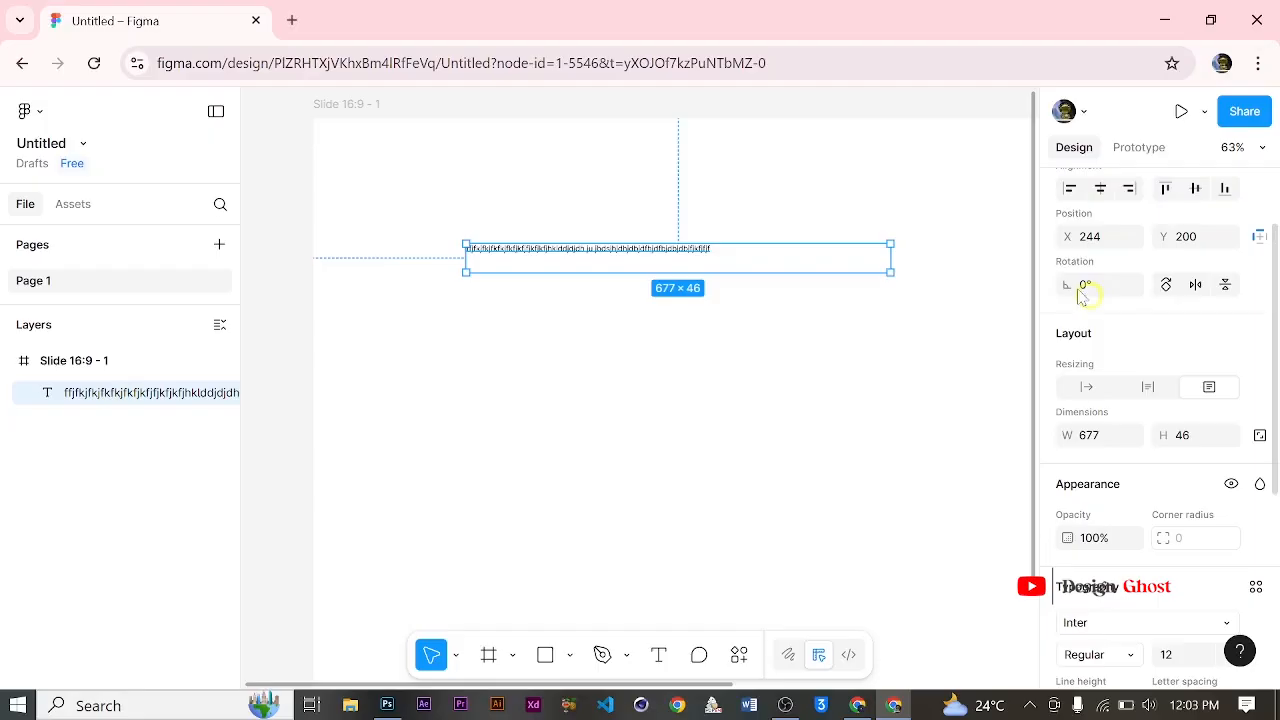
pyautogui.scroll(-2, 1090, 320)
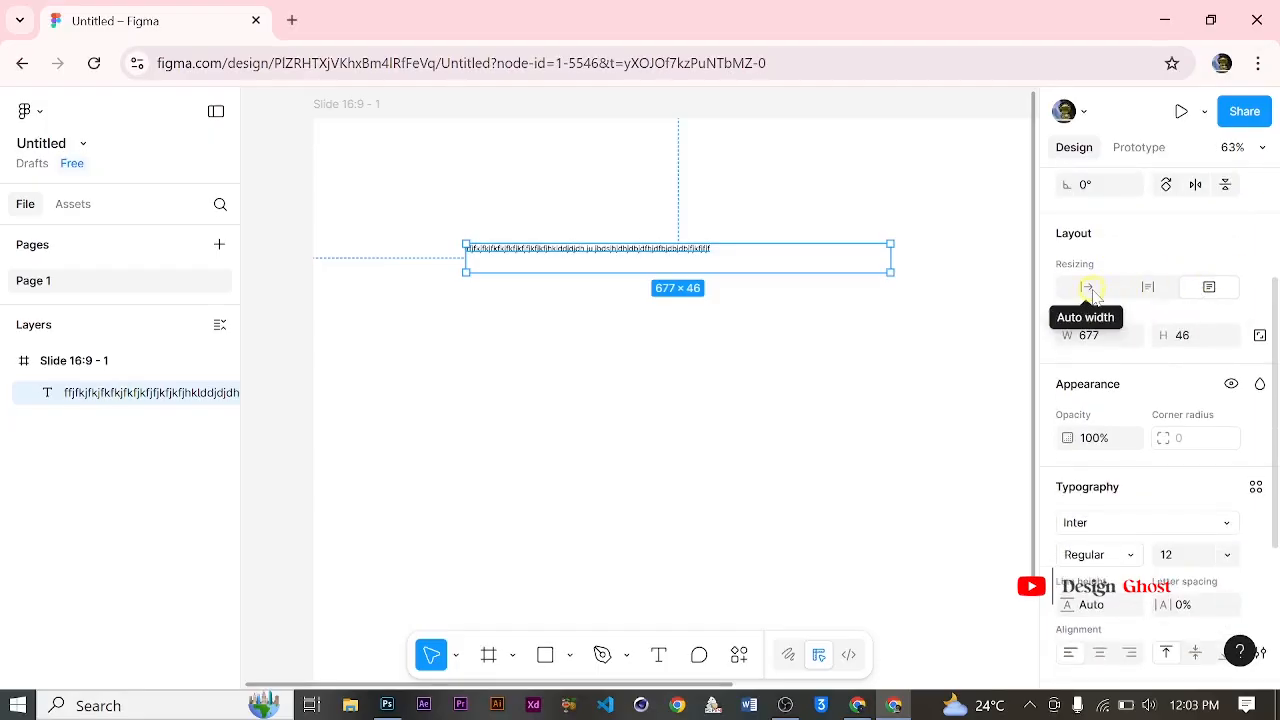
pyautogui.click(1087, 289)
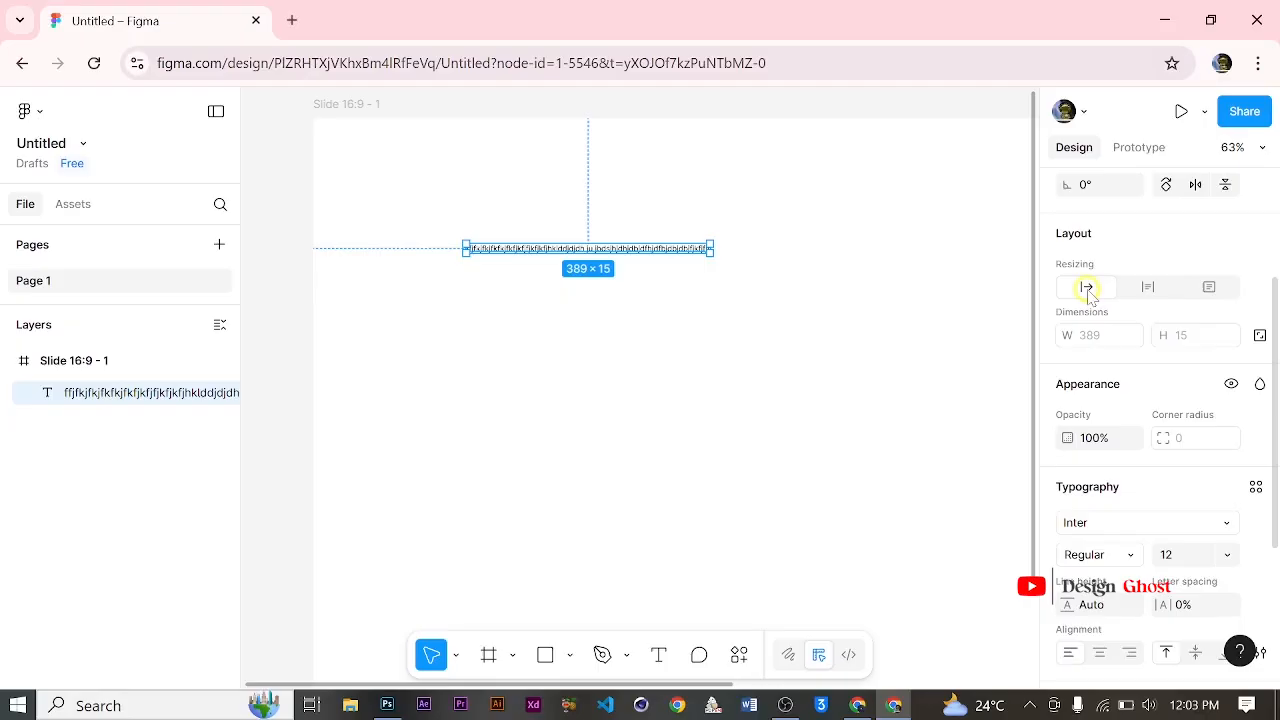
pyautogui.click(1150, 288)
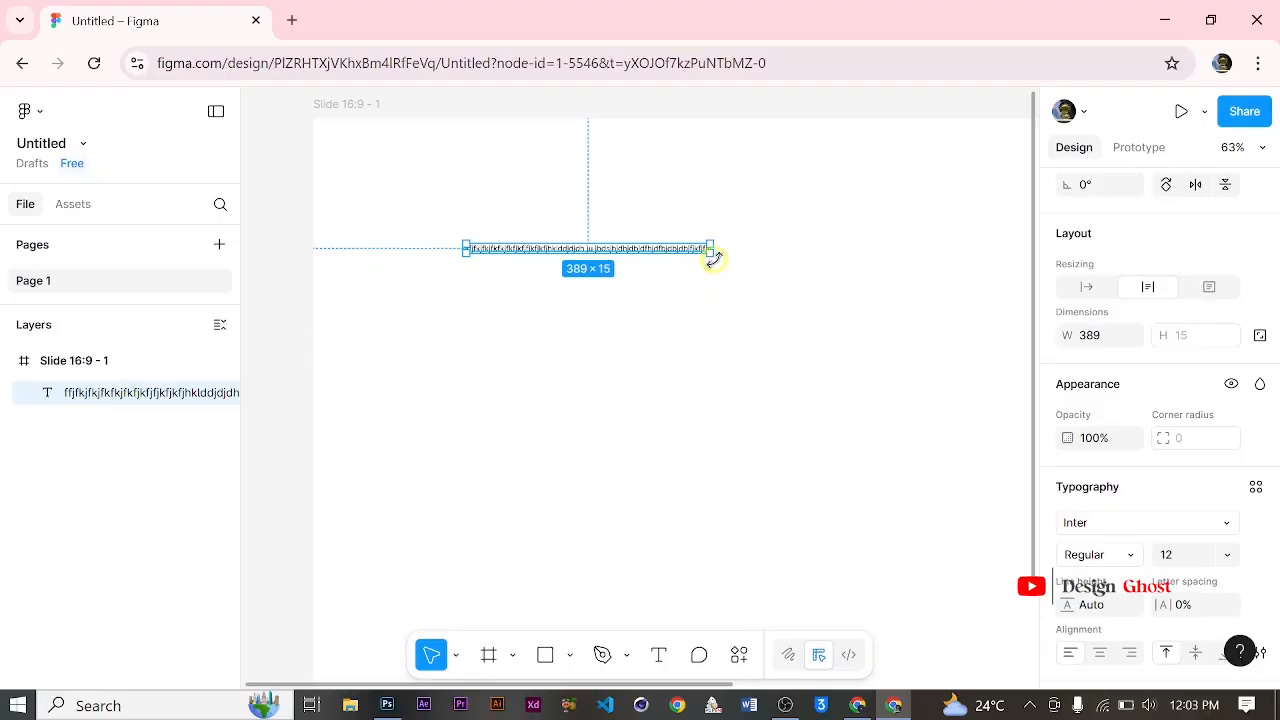
# Step: Undo the switch of the text layer's resizing to auto height
pyautogui.press('f')
pyautogui.press('f')
pyautogui.press('h')
pyautogui.press('g')
pyautogui.press('j')
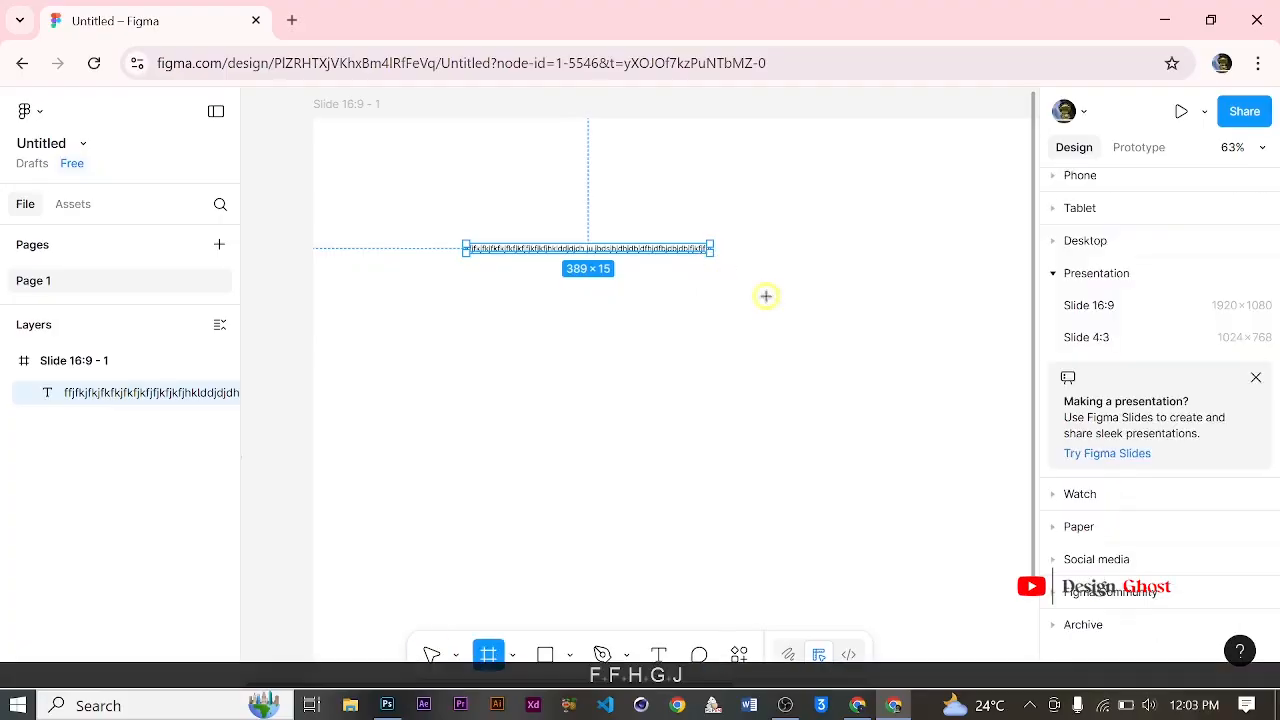
pyautogui.hotkey('ctrl', 'z')
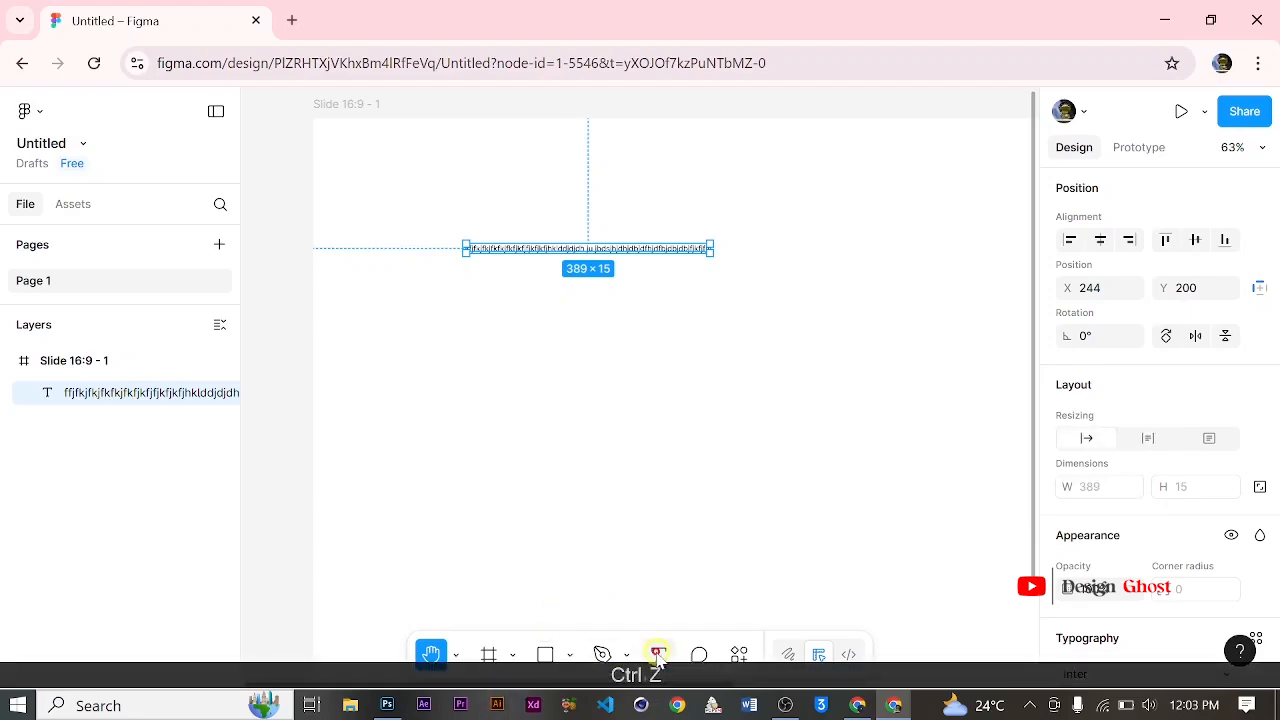
# Step: Add a second line of random letters below the existing line in the text layer
pyautogui.click(658, 655)
pyautogui.doubleClick(651, 251)
pyautogui.scroll(5, 651, 251)
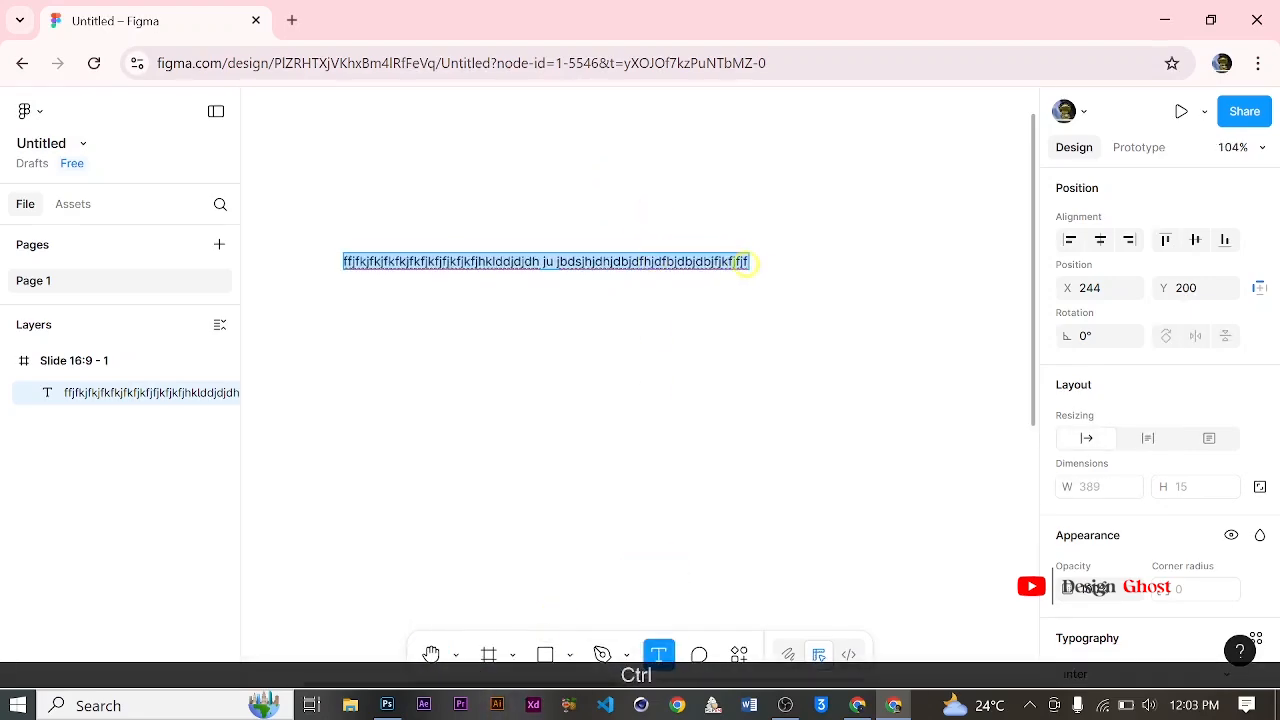
pyautogui.click(743, 264)
pyautogui.press('Right')
pyautogui.press('Right')
pyautogui.press('Return')
pyautogui.write('kdhdihkhjkfghgjf')
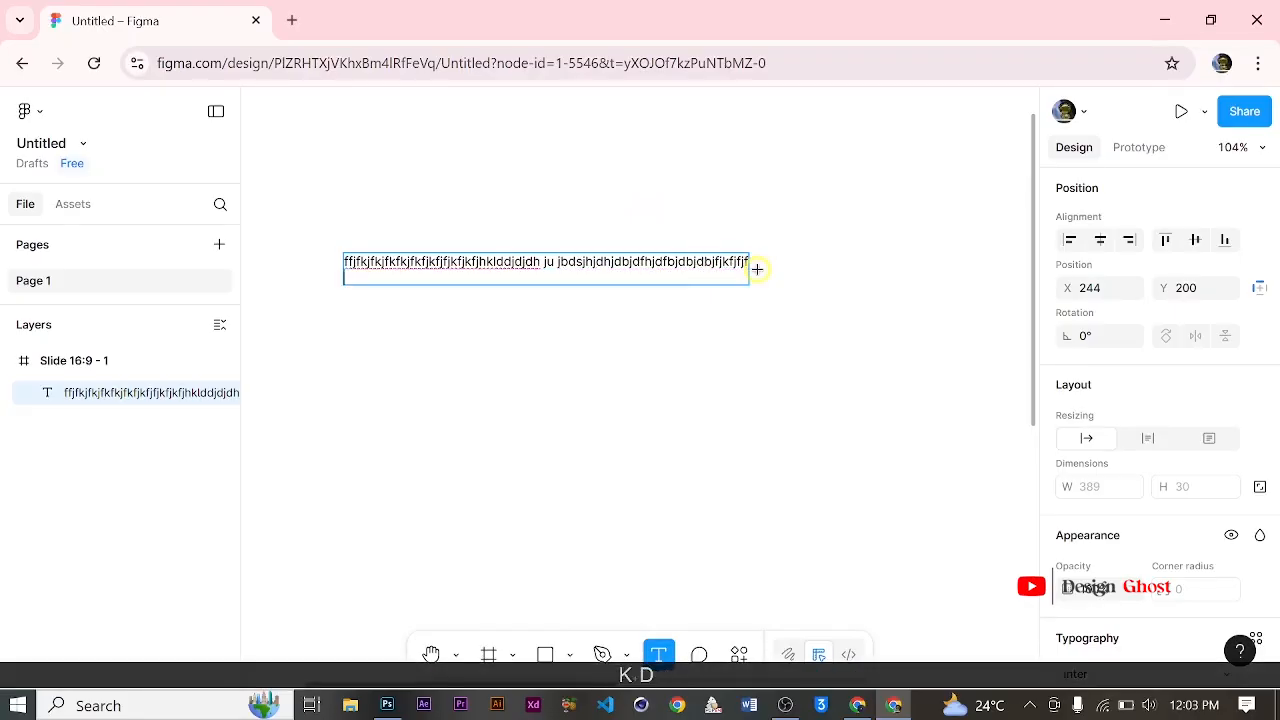
pyautogui.write('jfjjfb')
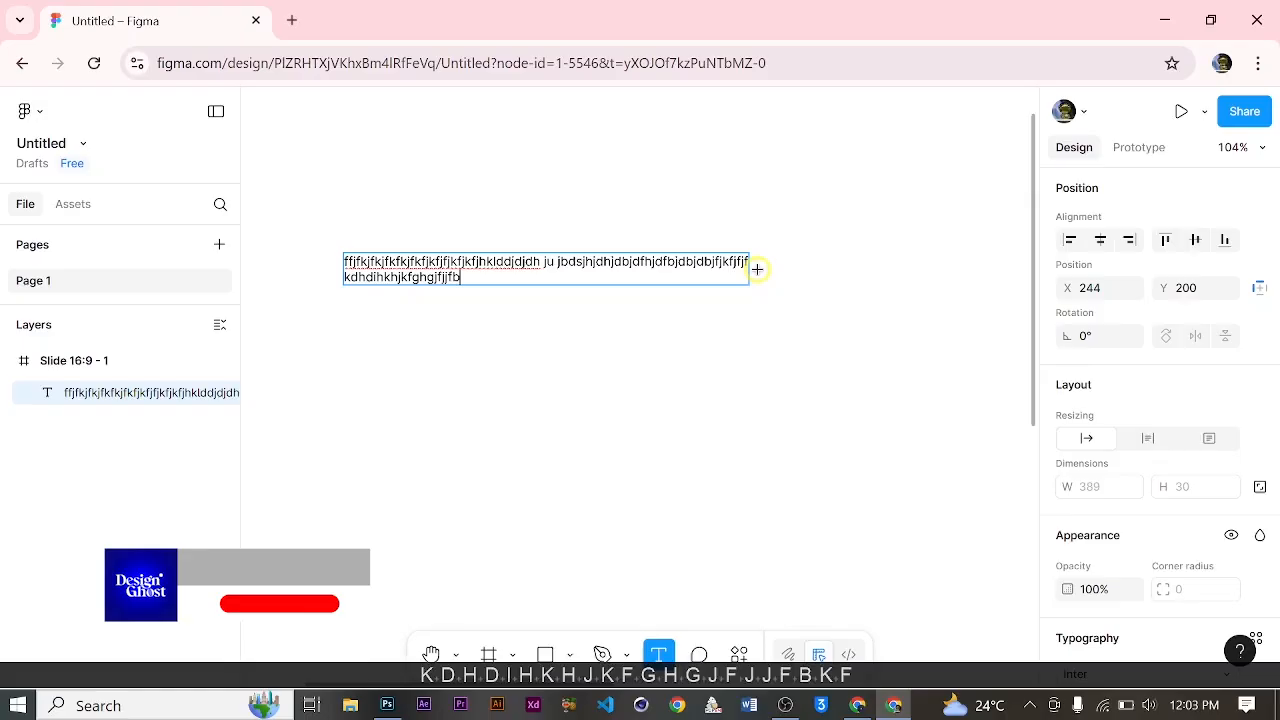
pyautogui.write('kfbkfkkfjkfjkfjhjf')
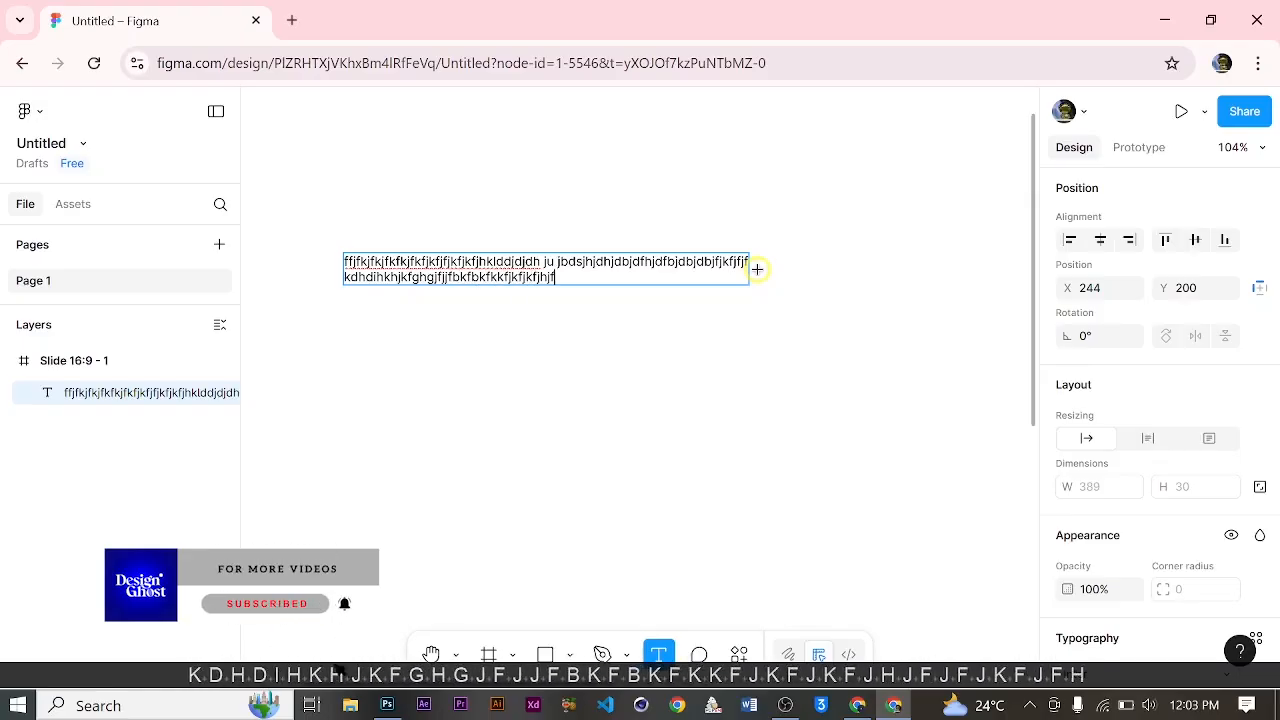
pyautogui.write('jfjkfjfhjjkjfgnkjfjmfjmnfkjhfkjhfkj')
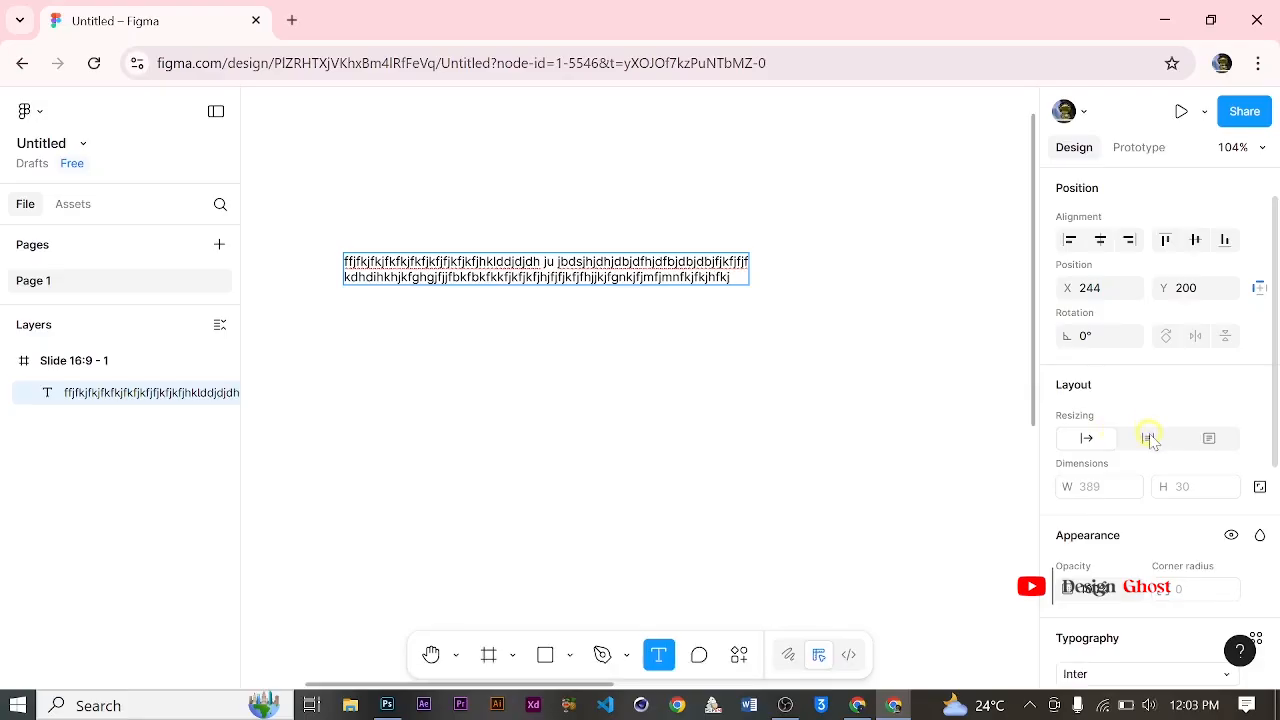
# Step: Set the text layer's resizing to auto height and extend its text with more random letters that wrap onto new lines
pyautogui.click(1150, 437)
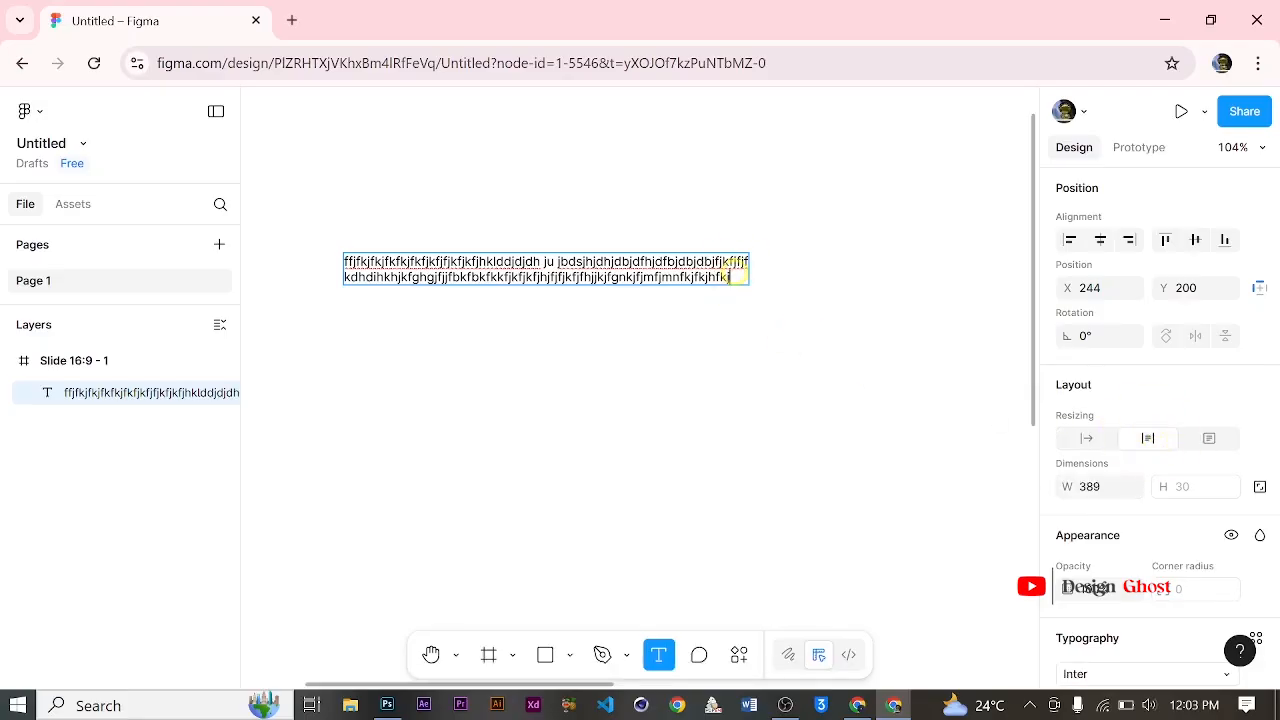
pyautogui.write('fjhjhjjfjhfjh')
pyautogui.write('fjhfjhfjfjfjhfjfjf')
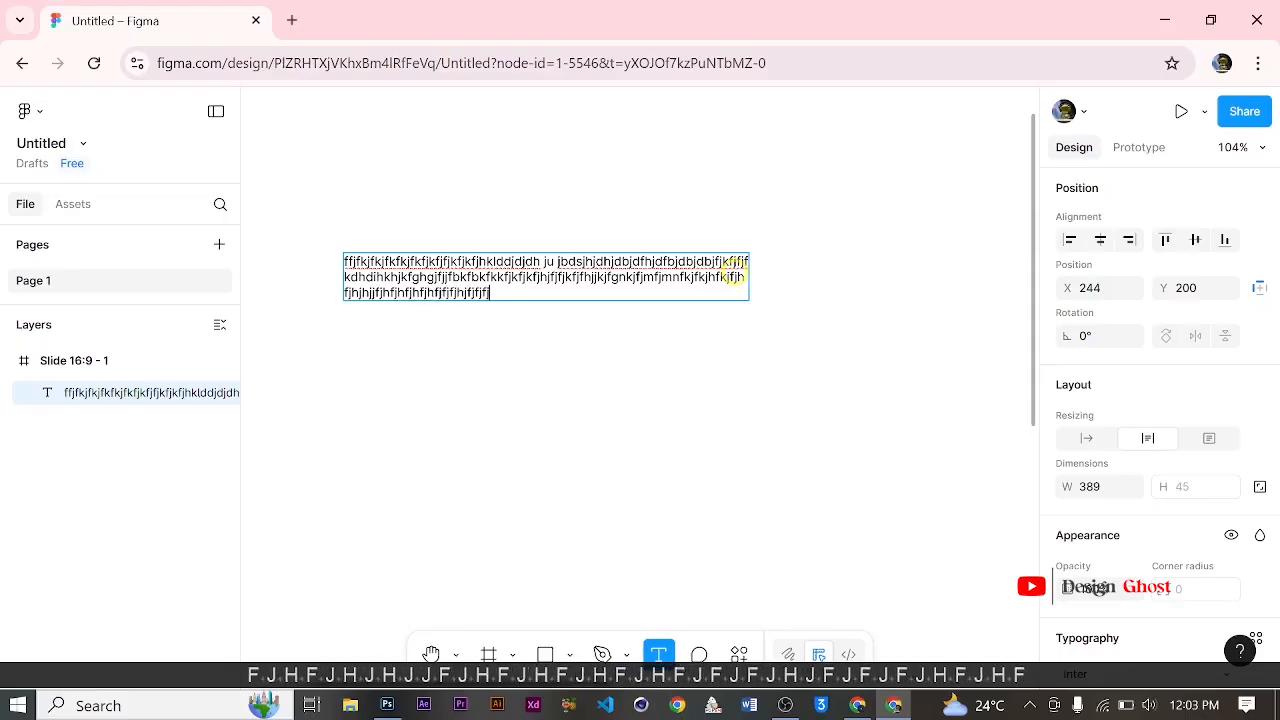
pyautogui.write('jhfjhfjhfjhfjhfdhikhdfkikfhkdfkdhkjdhjkjkdfkdhkdjhkdjdjd')
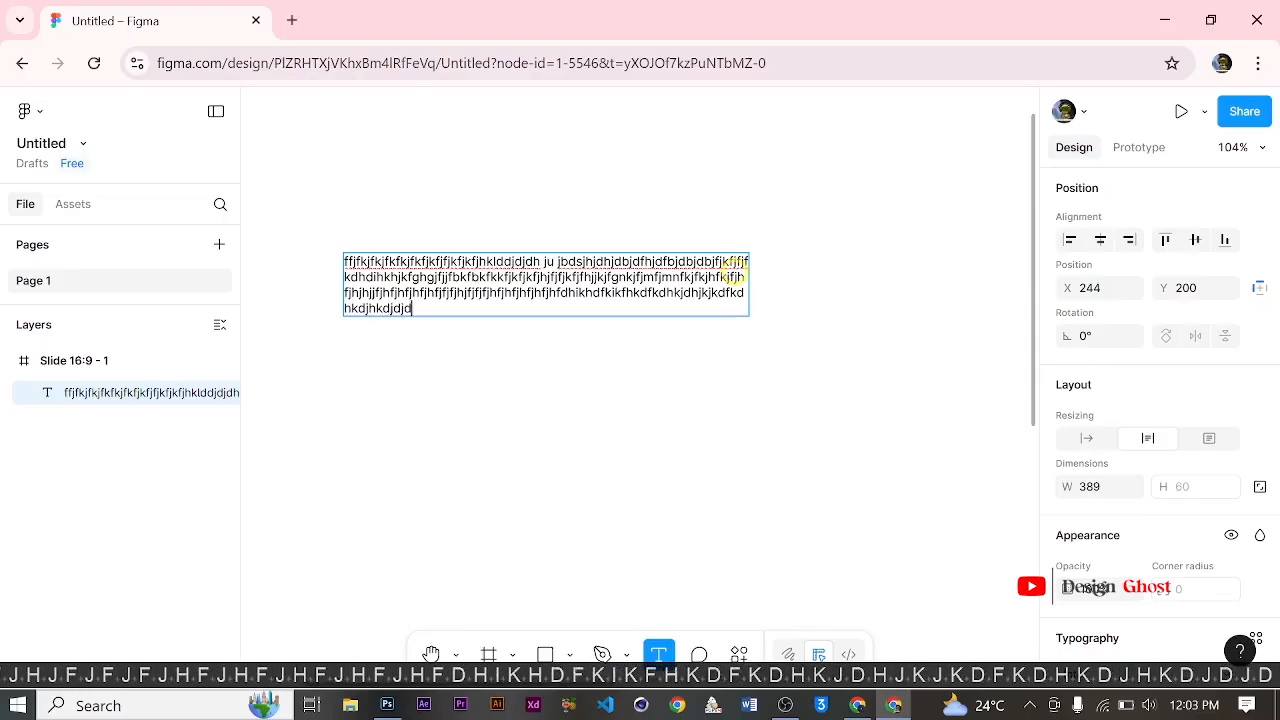
pyautogui.write('djbmc')
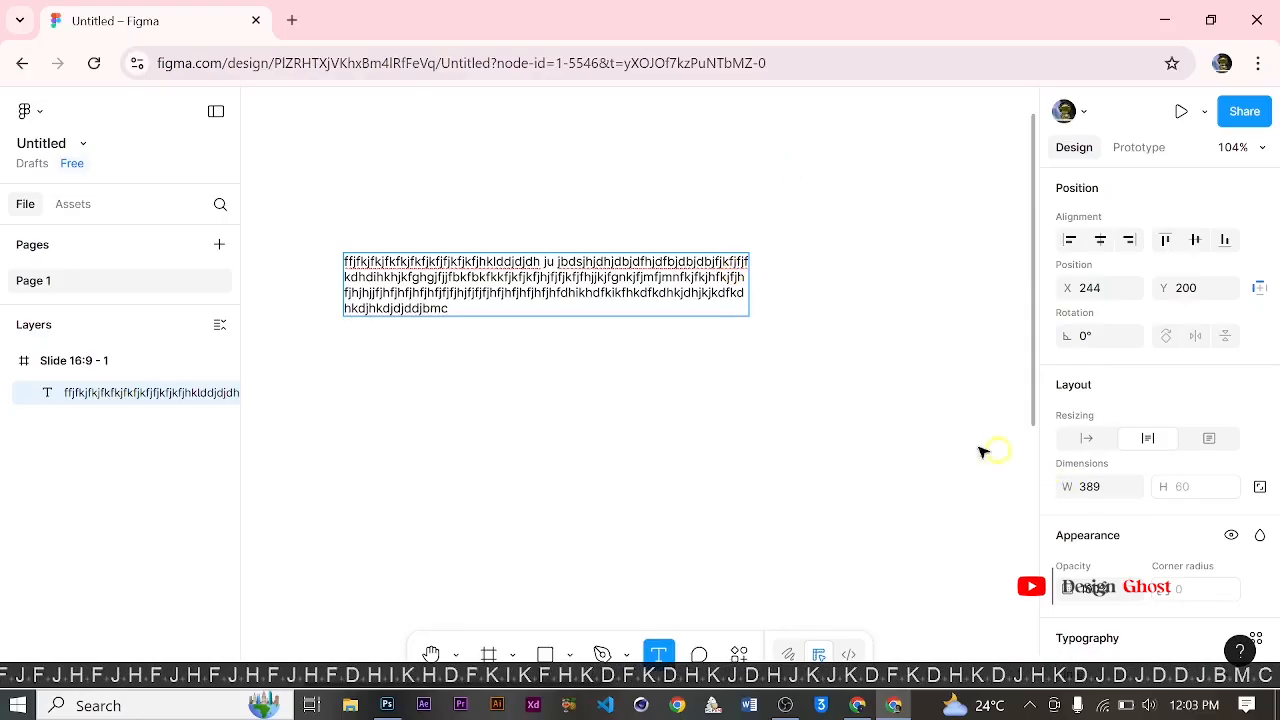
# Step: Draw a fixed-size text box of about 406 × 137 below the first text and enter a short run of random letters
pyautogui.click(1210, 440)
pyautogui.moveTo(340, 349); pyautogui.dragTo(762, 491)
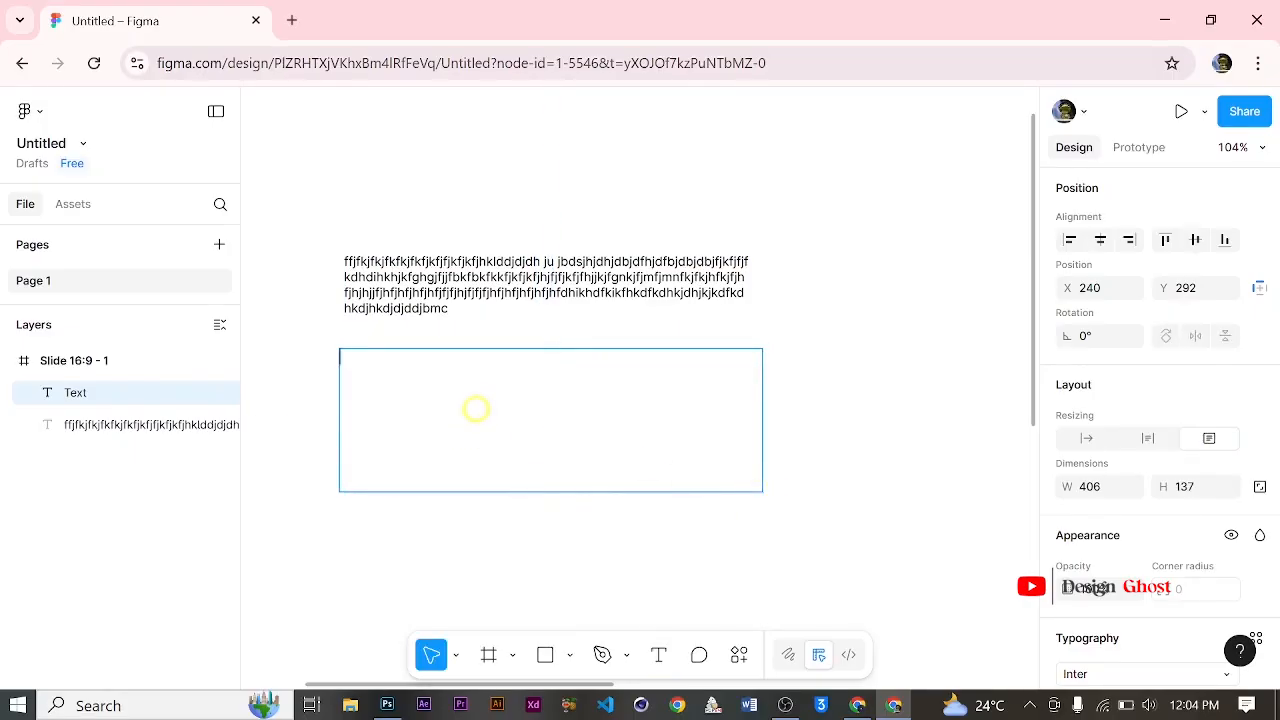
pyautogui.write('fuhfkfhkfhkfkfkkkkfkkjfkkfkjfkijfgiij')
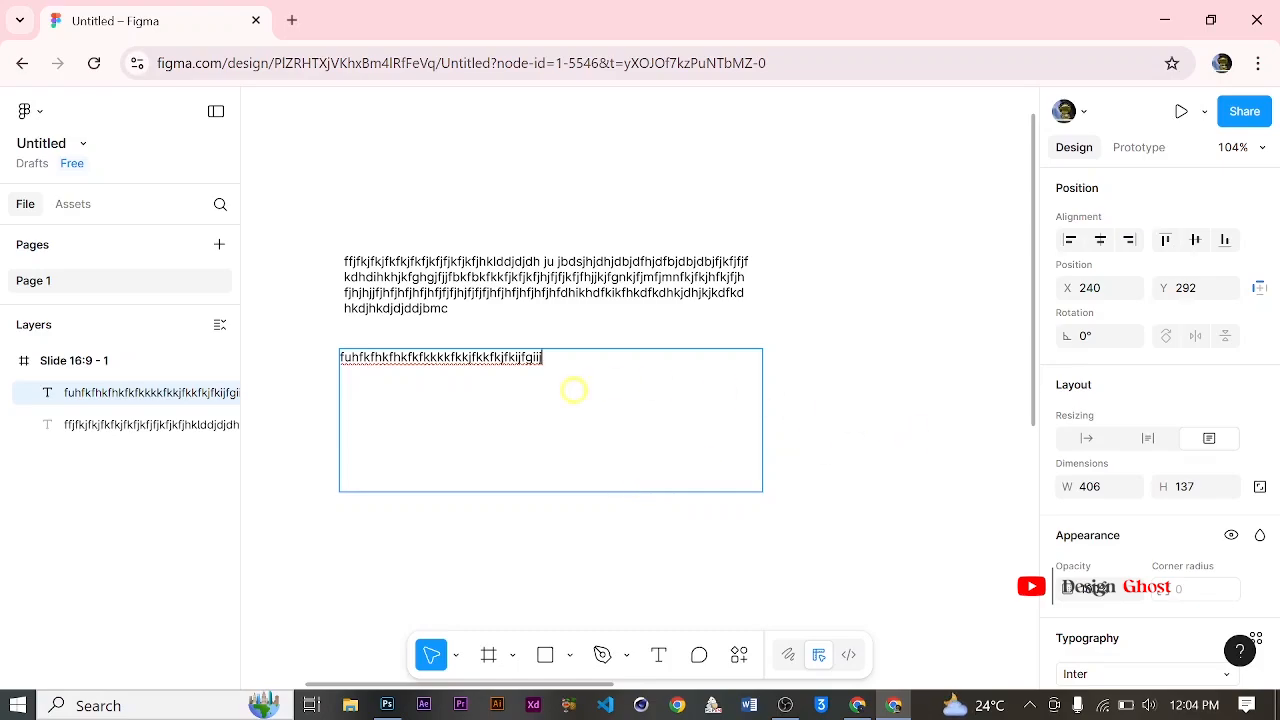
# Step: Lower the Lorem ipsum text layer's opacity to 34% and raise it back up to 95%
pyautogui.scroll(-2, 569, 392)
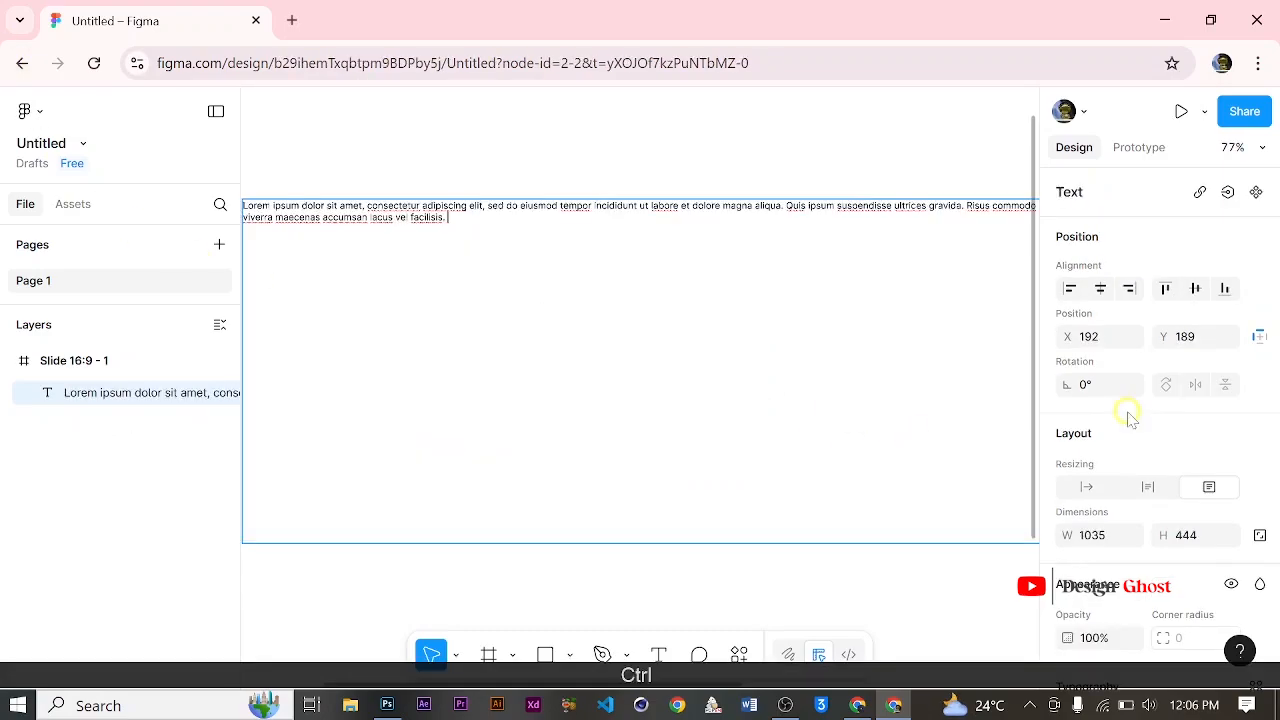
pyautogui.scroll(-3, 1123, 414)
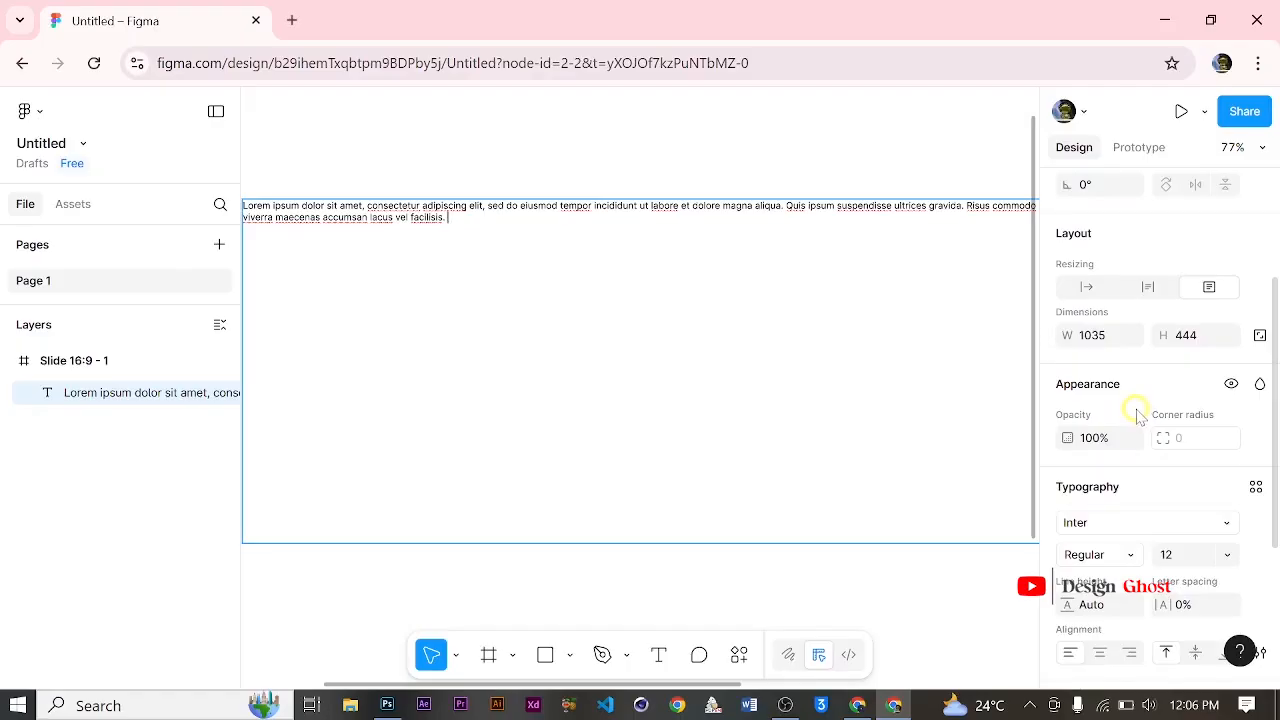
pyautogui.moveTo(1063, 438); pyautogui.dragTo(951, 435)
pyautogui.press('Escape')
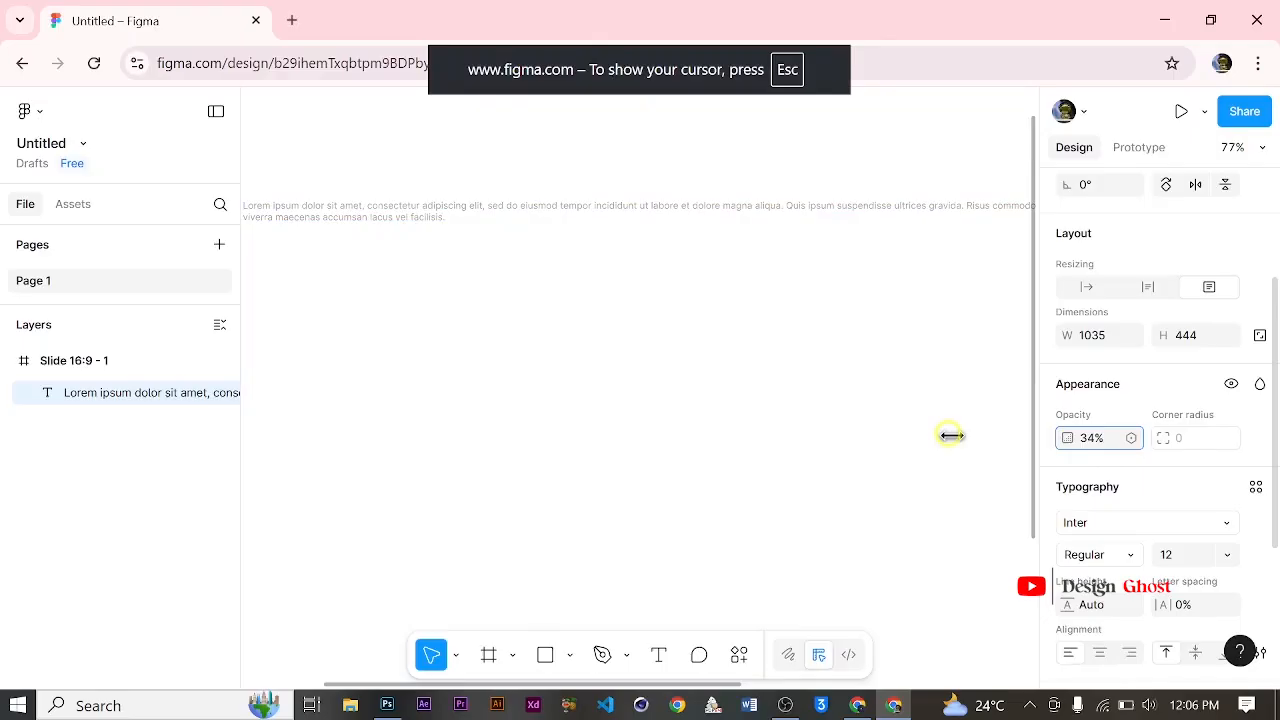
pyautogui.press('Escape')
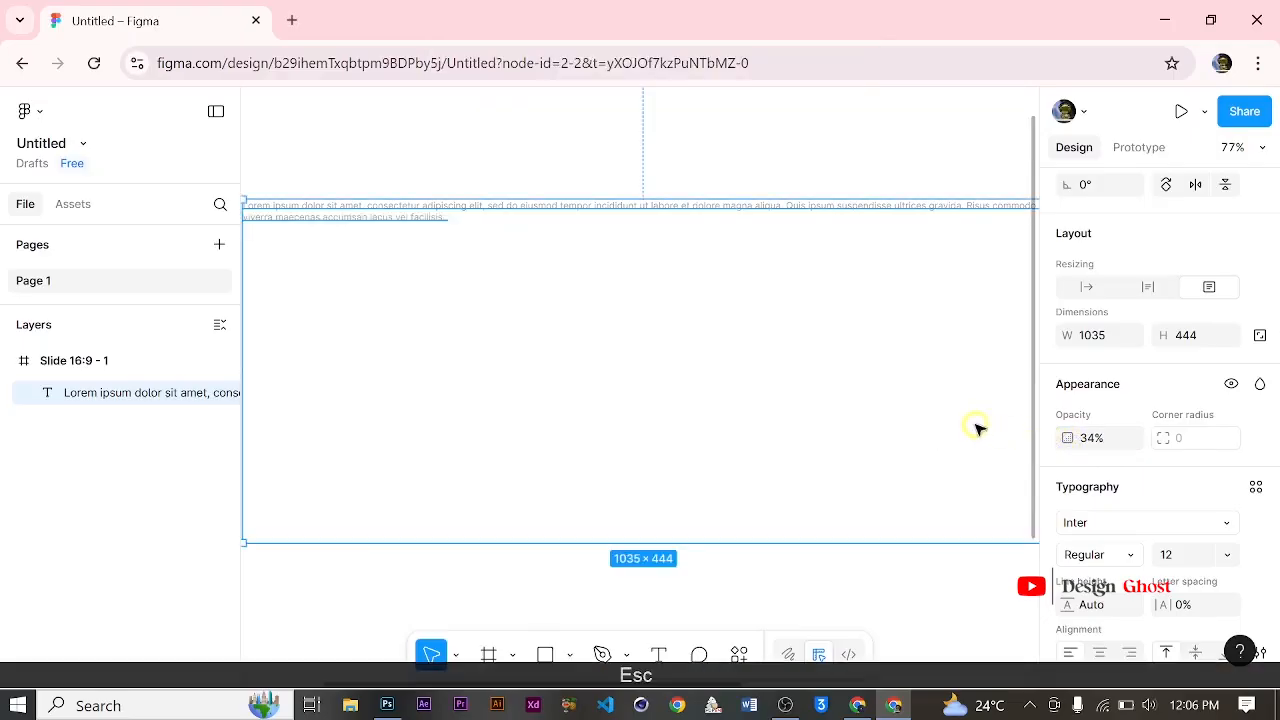
pyautogui.moveTo(1066, 438); pyautogui.dragTo(1220, 430)
# Step: Set the Lorem ipsum text's font size to 48 and its font to Inria Serif
pyautogui.scroll(-1, 742, 416)
pyautogui.scroll(-2, 1100, 460)
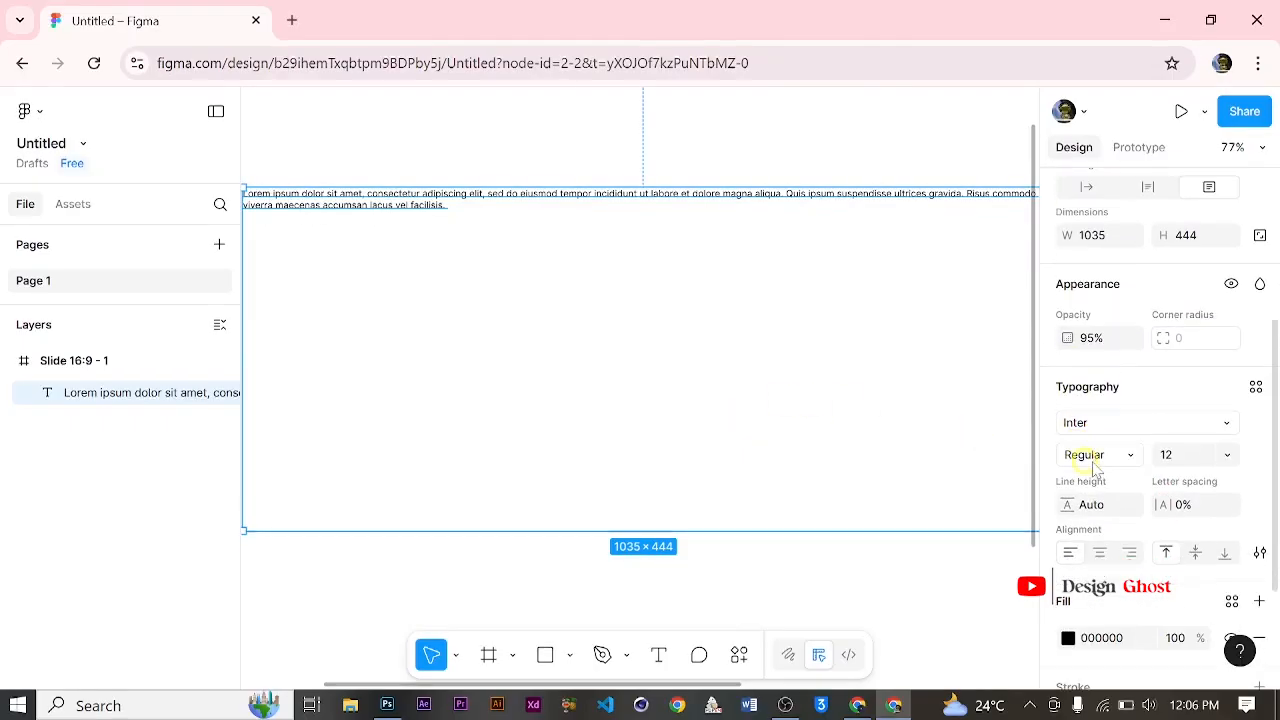
pyautogui.click(1218, 428)
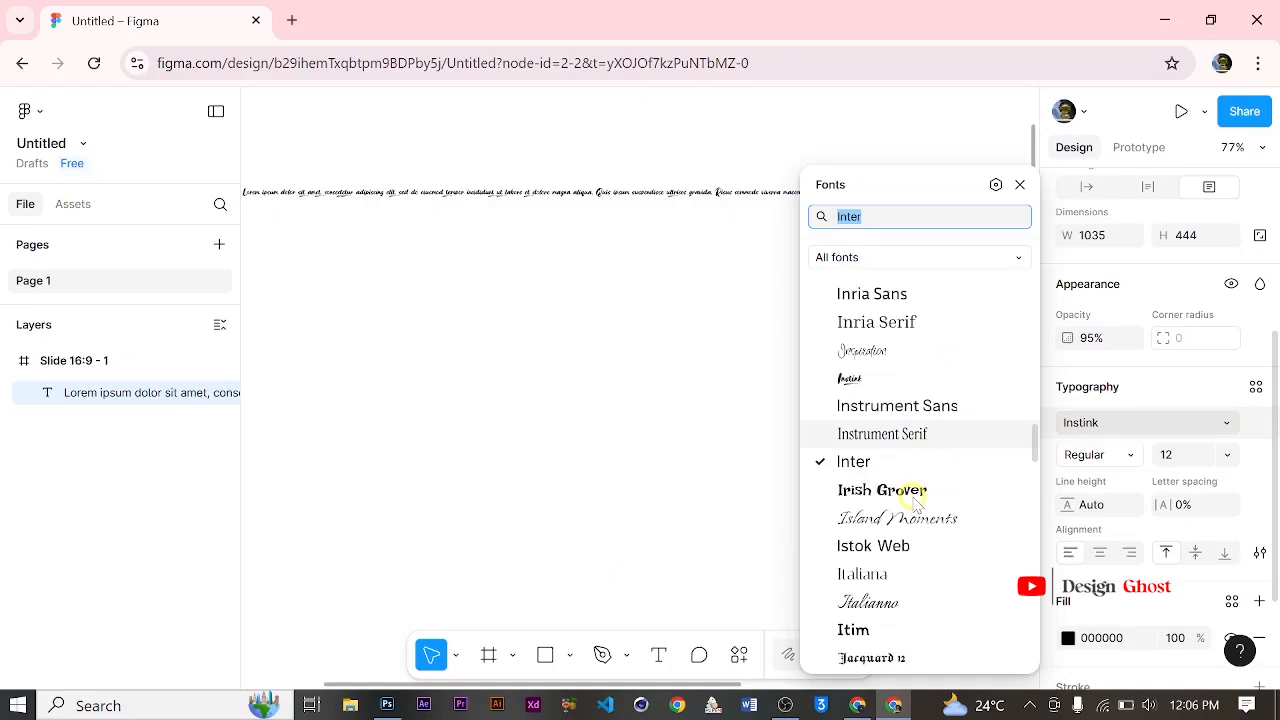
pyautogui.click(1206, 454)
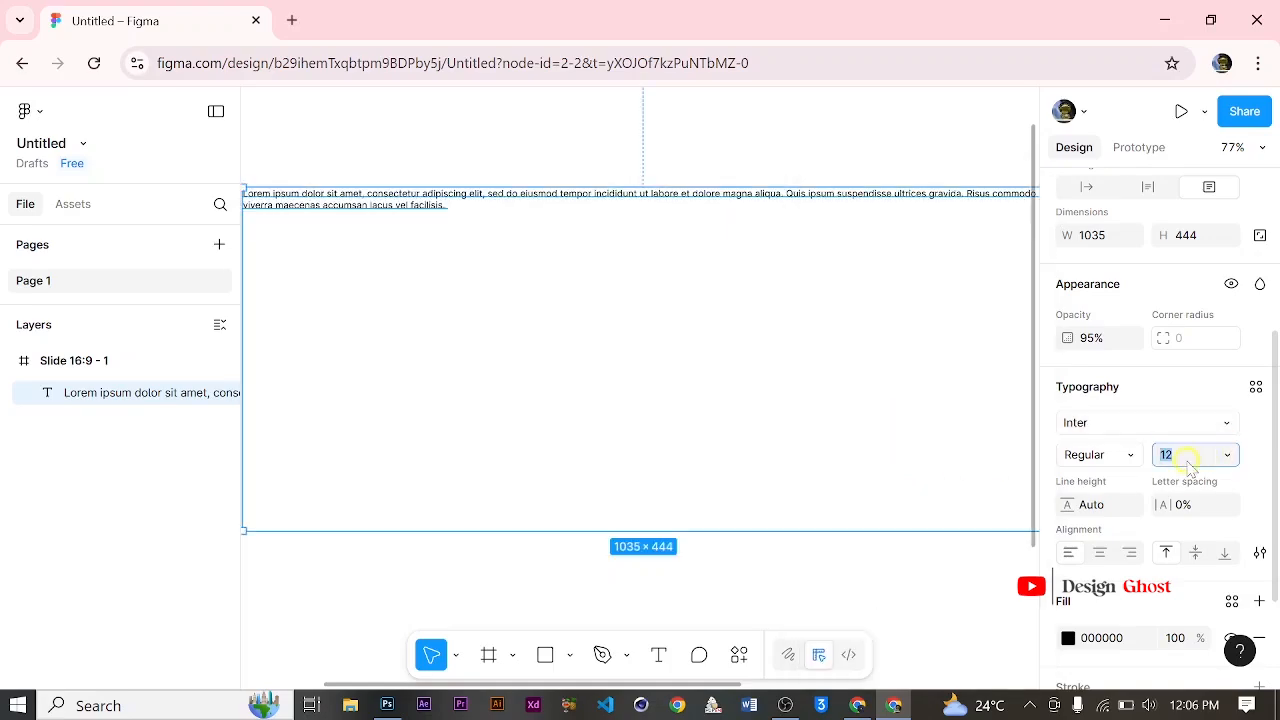
pyautogui.write('48')
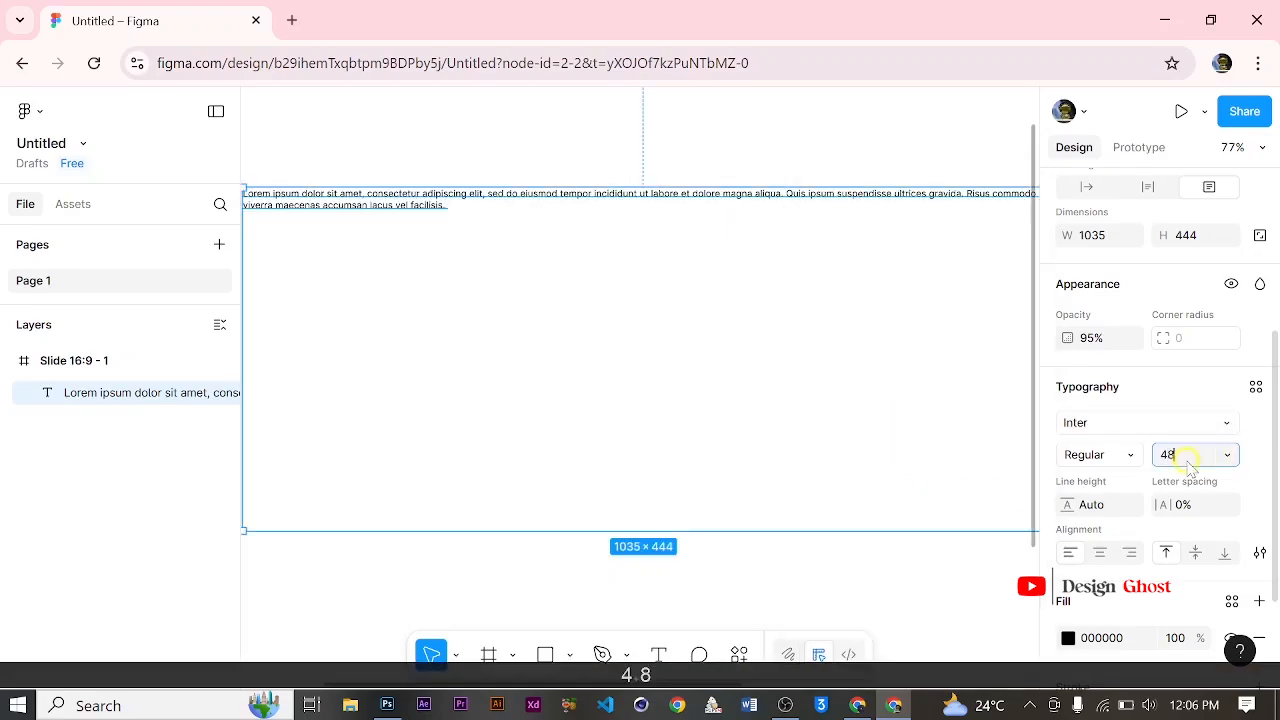
pyautogui.press('Return')
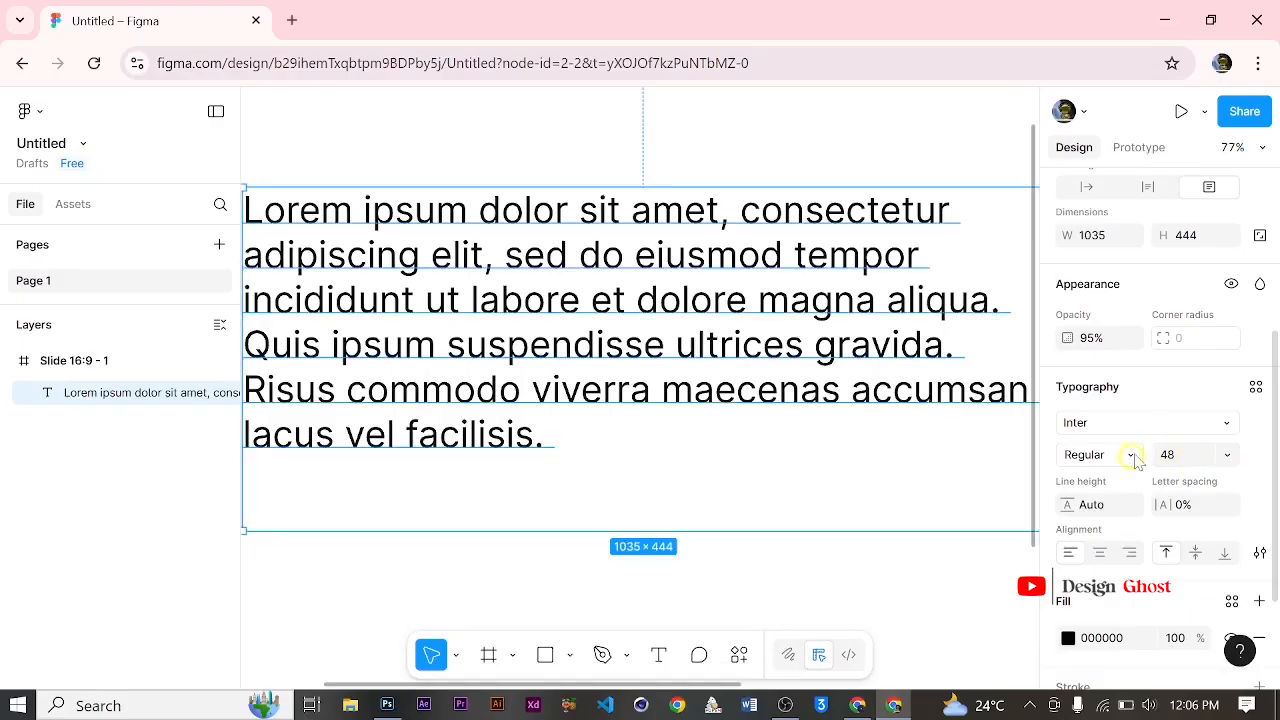
pyautogui.click(1228, 422)
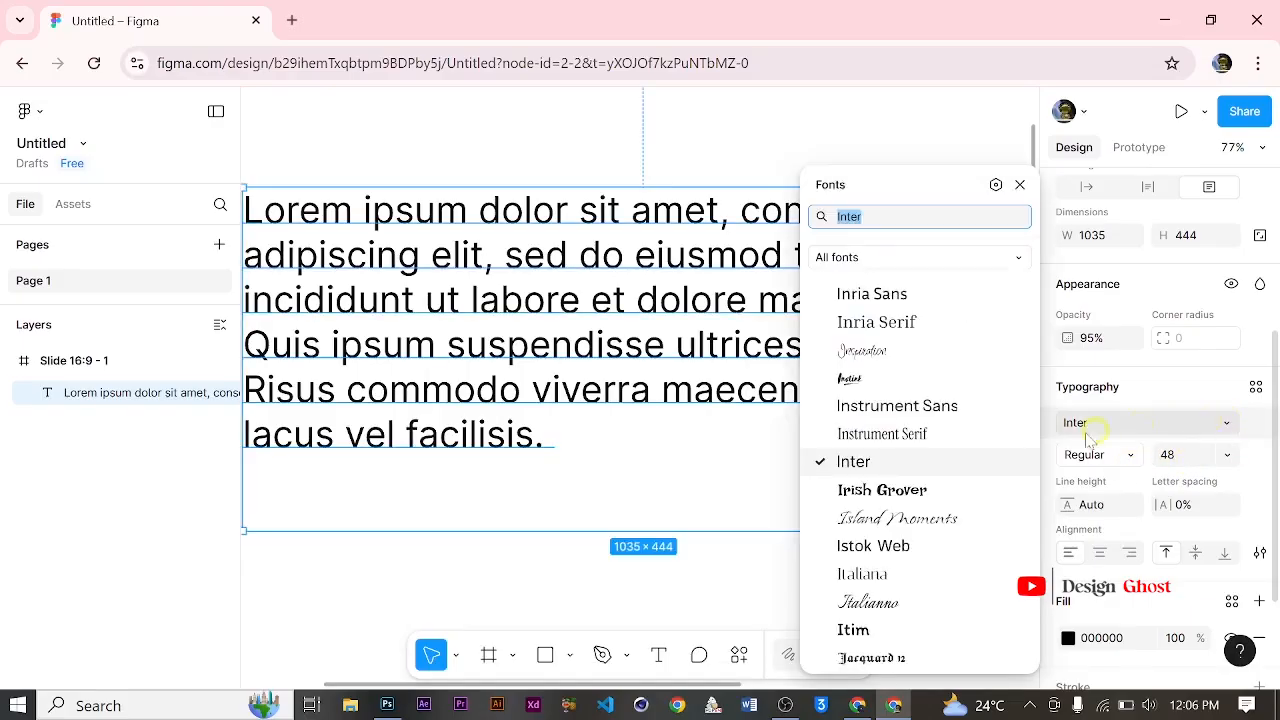
pyautogui.click(968, 312)
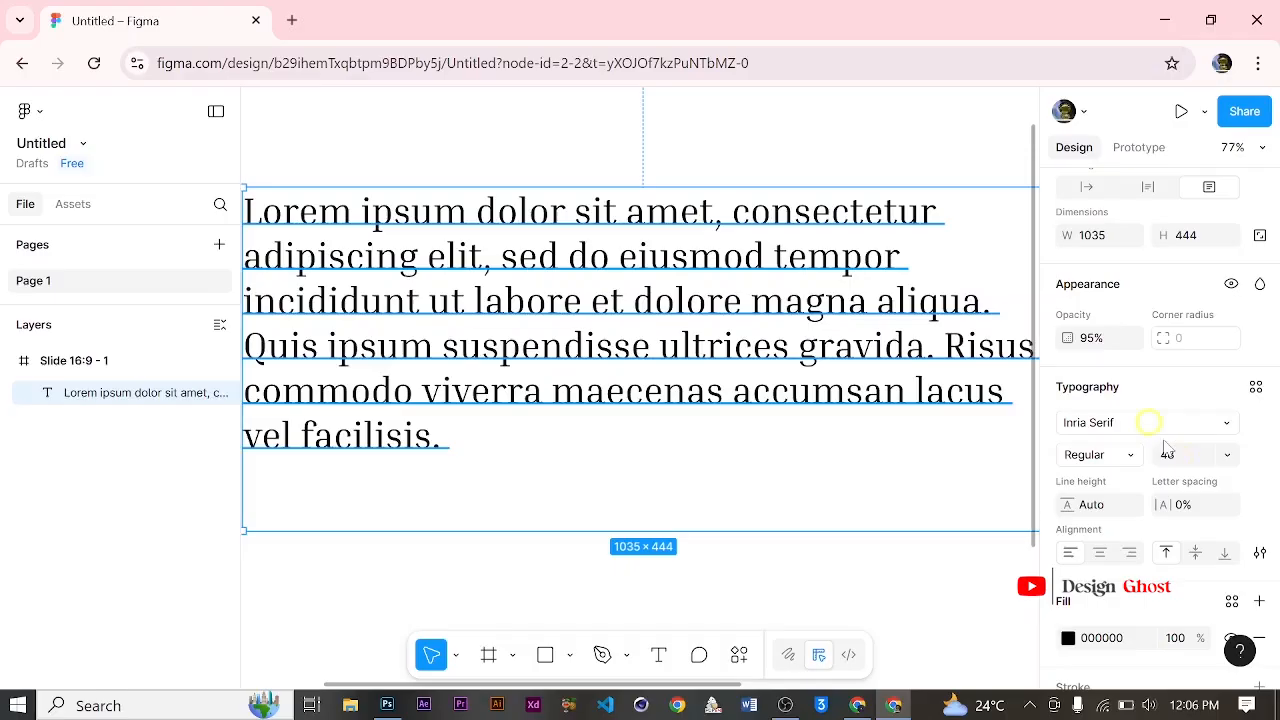
# Step: Try a line height of 10 on the Lorem ipsum text and set it to 50
pyautogui.scroll(-2, 1110, 432)
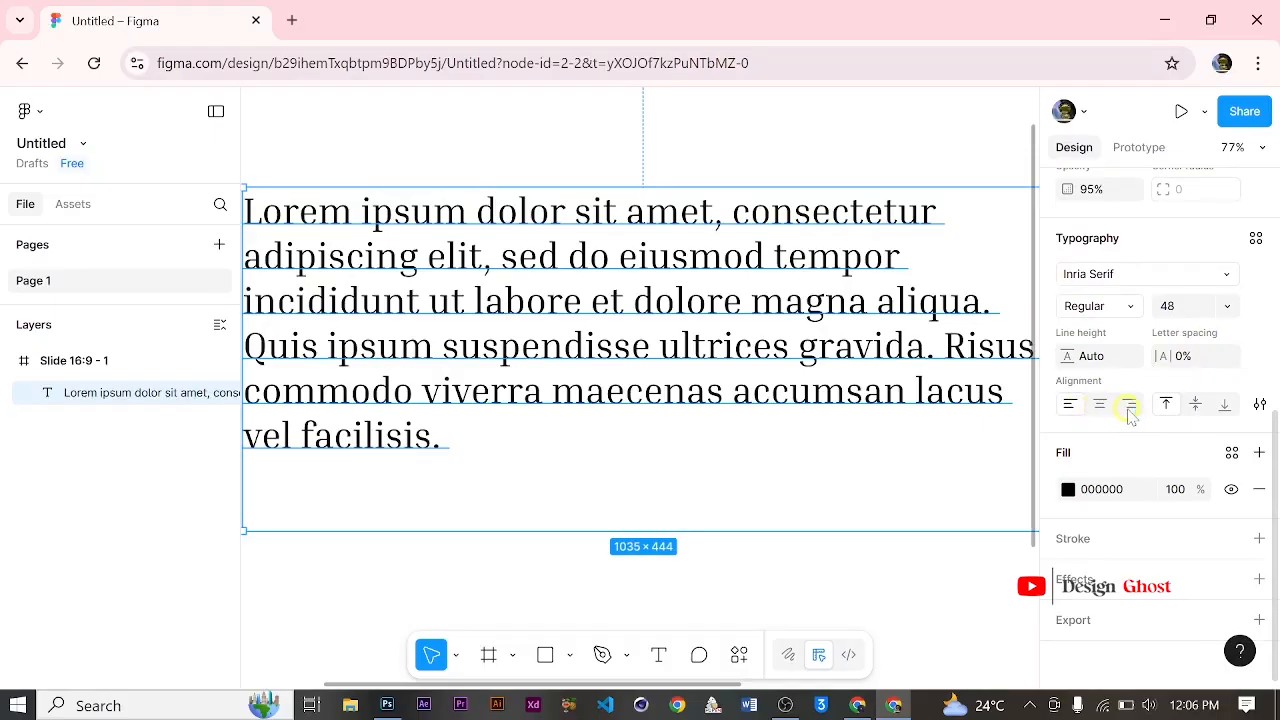
pyautogui.click(1097, 358)
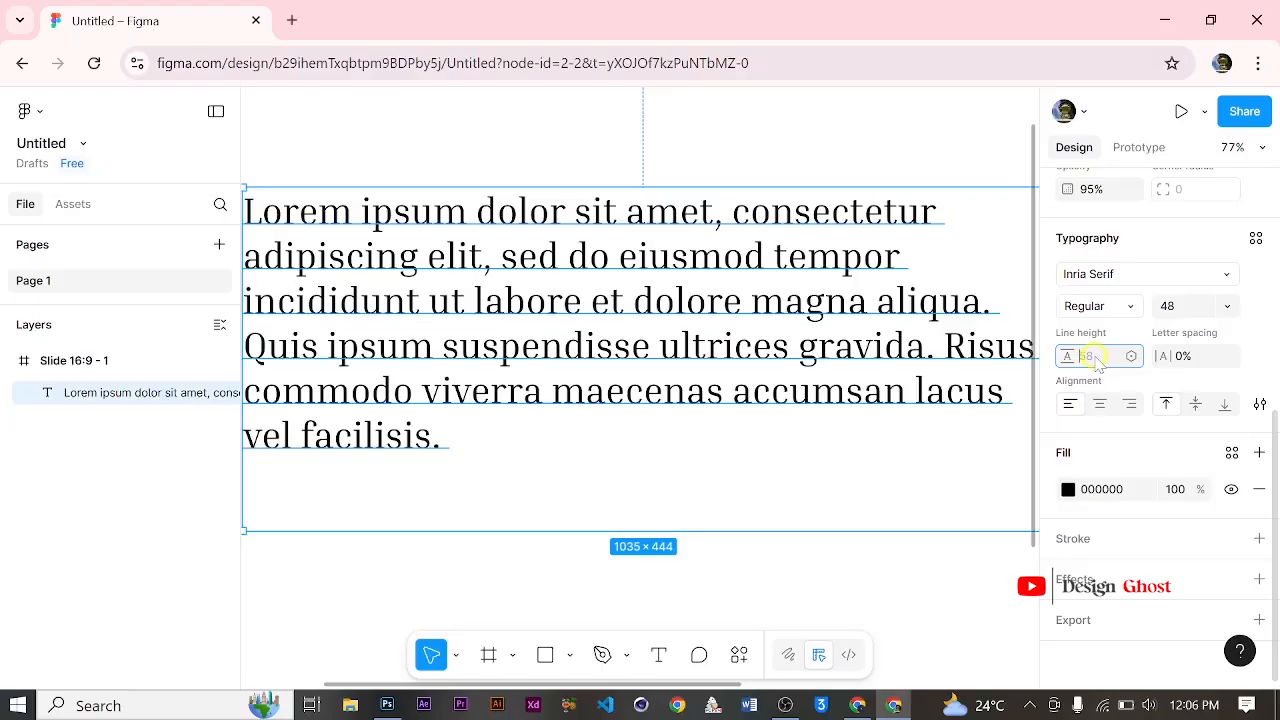
pyautogui.write('10')
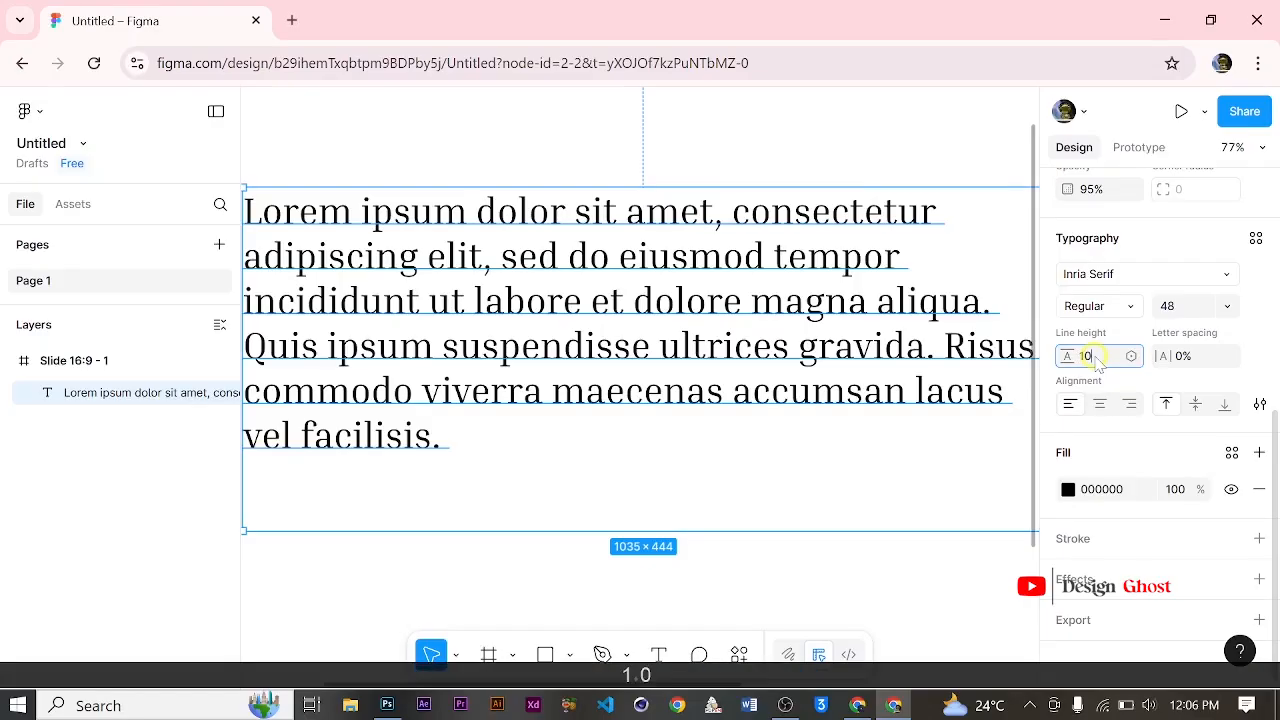
pyautogui.press('Return')
pyautogui.click(1090, 357)
pyautogui.write('50')
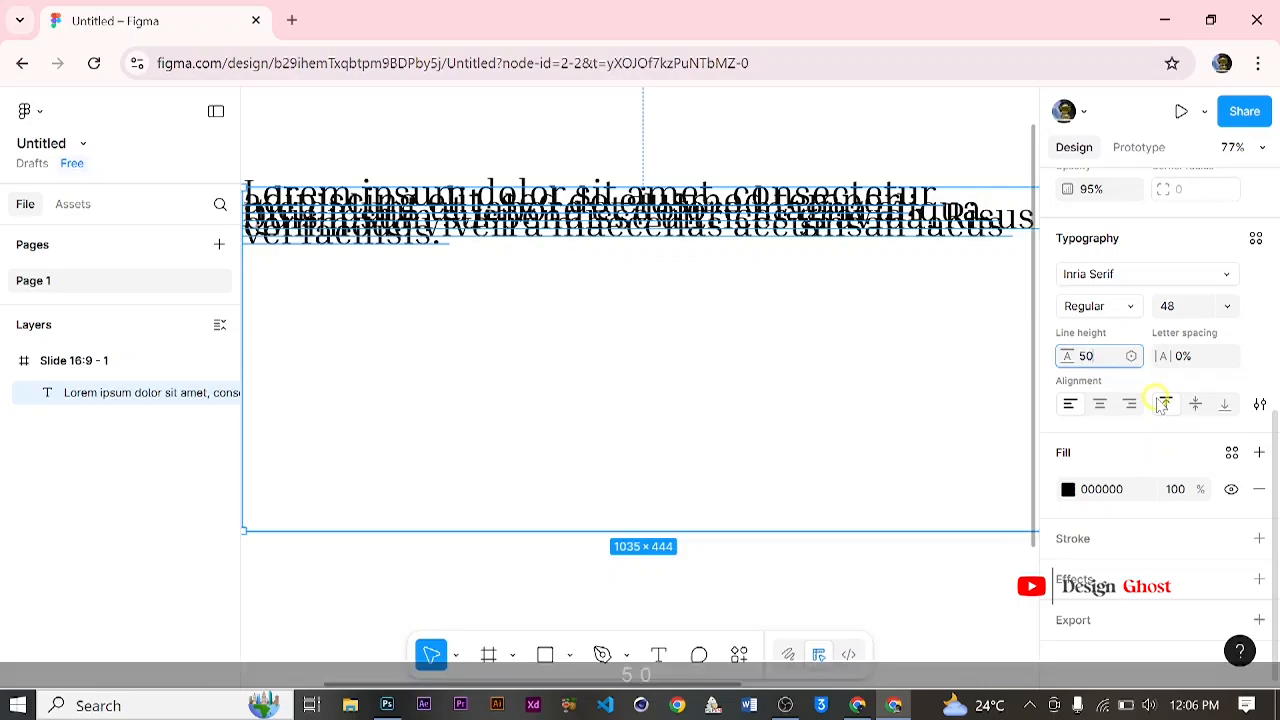
pyautogui.press('Return')
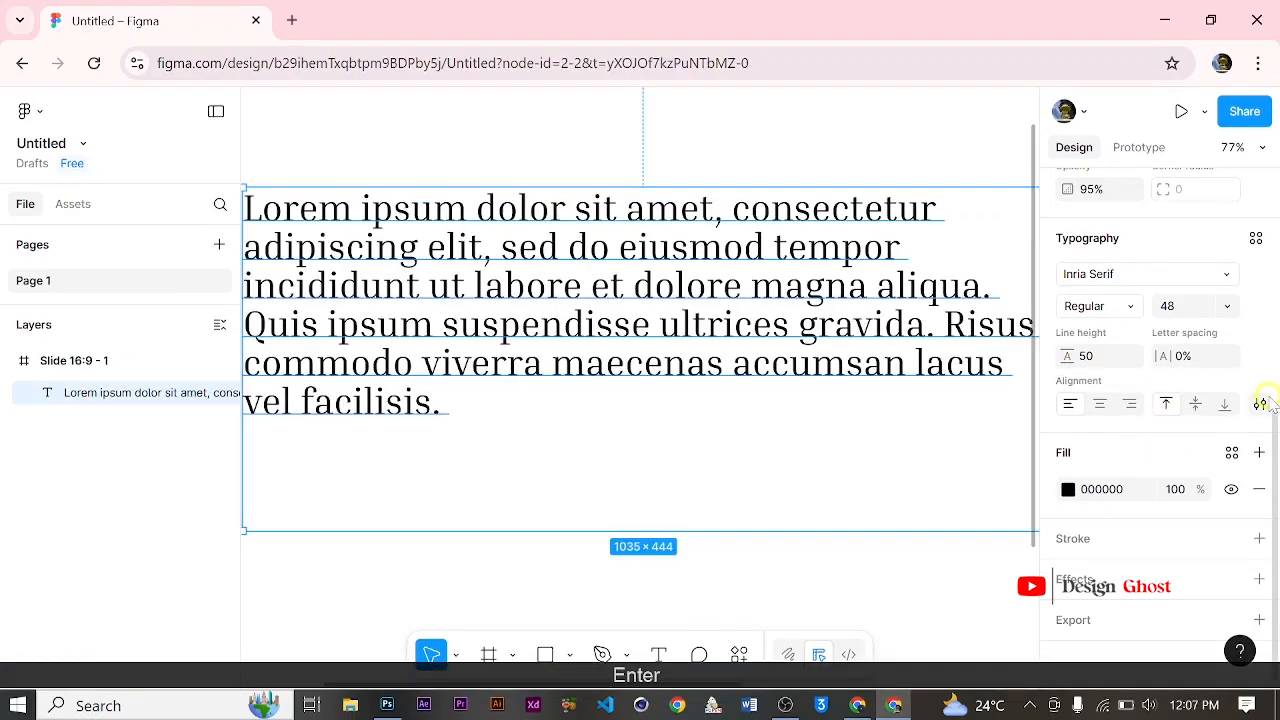
# Step: Try center and right alignment on the Lorem ipsum text and return it to left alignment
pyautogui.click(1099, 404)
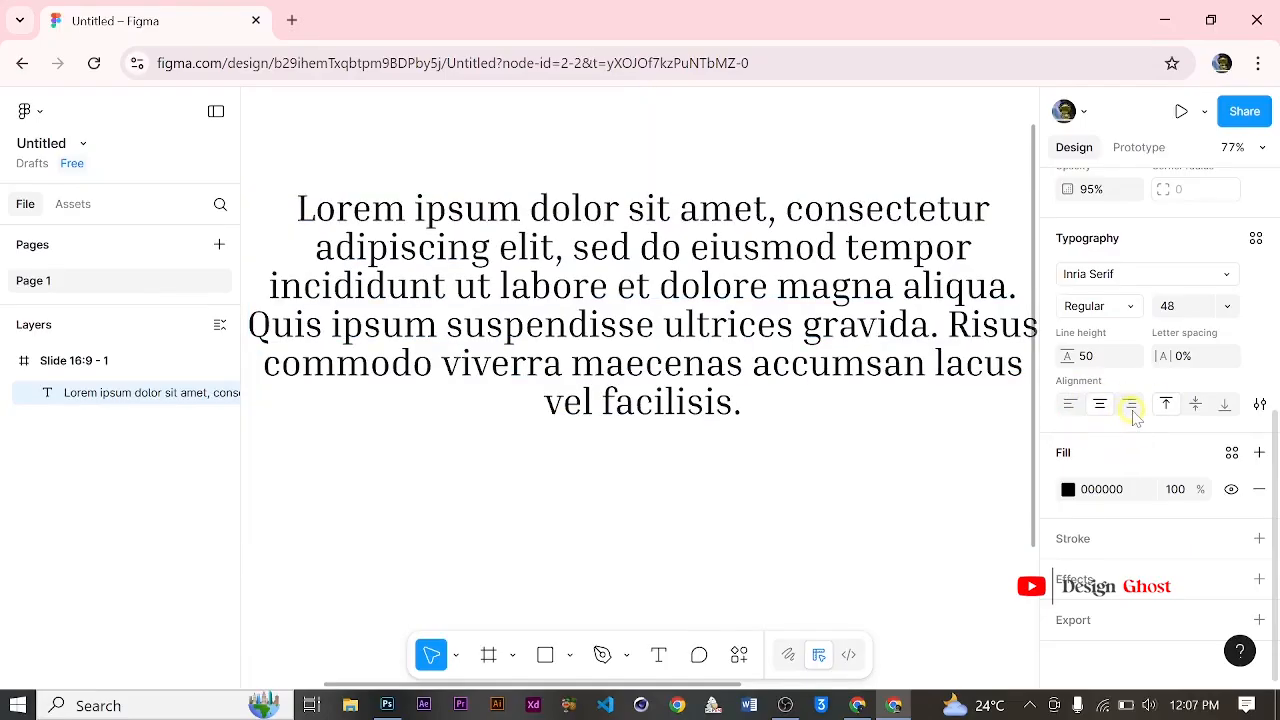
pyautogui.click(1129, 404)
pyautogui.click(1069, 406)
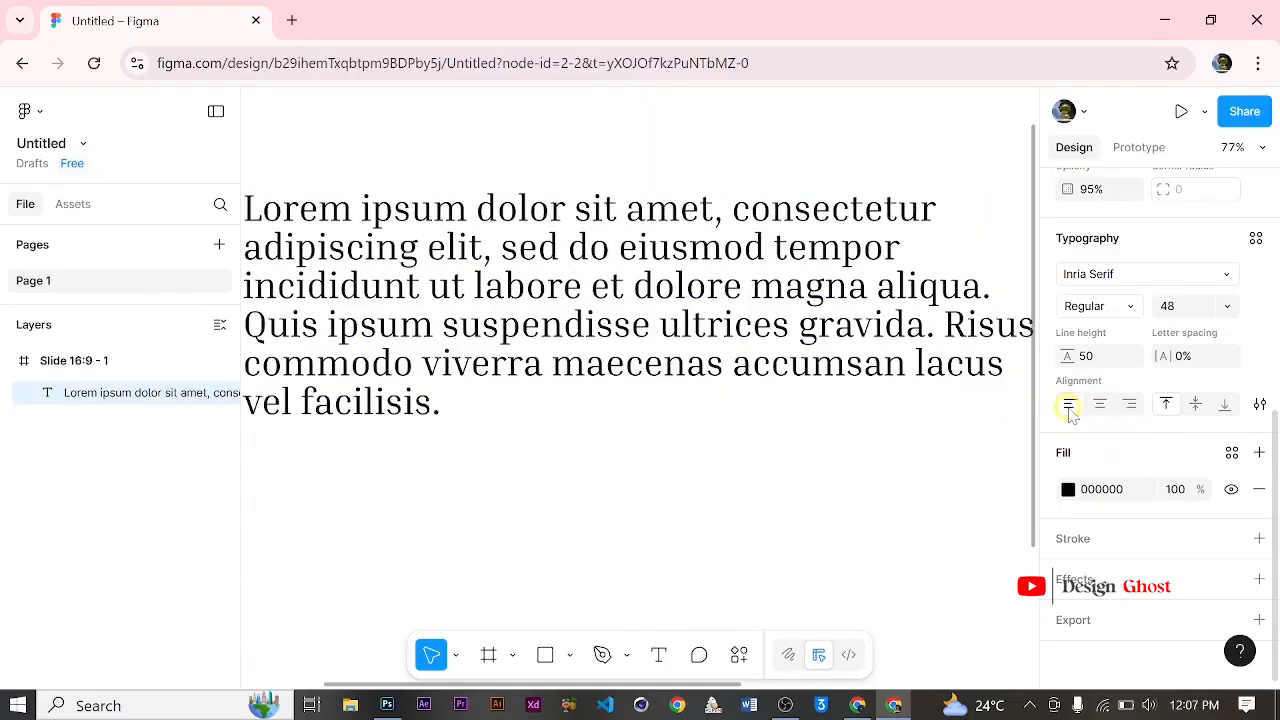
# Step: Try a different letter spacing on the Lorem ipsum text and reset it to 0%
pyautogui.moveTo(1167, 356); pyautogui.dragTo(1109, 351)
pyautogui.click(1188, 356)
pyautogui.write('0')
pyautogui.press('Return')
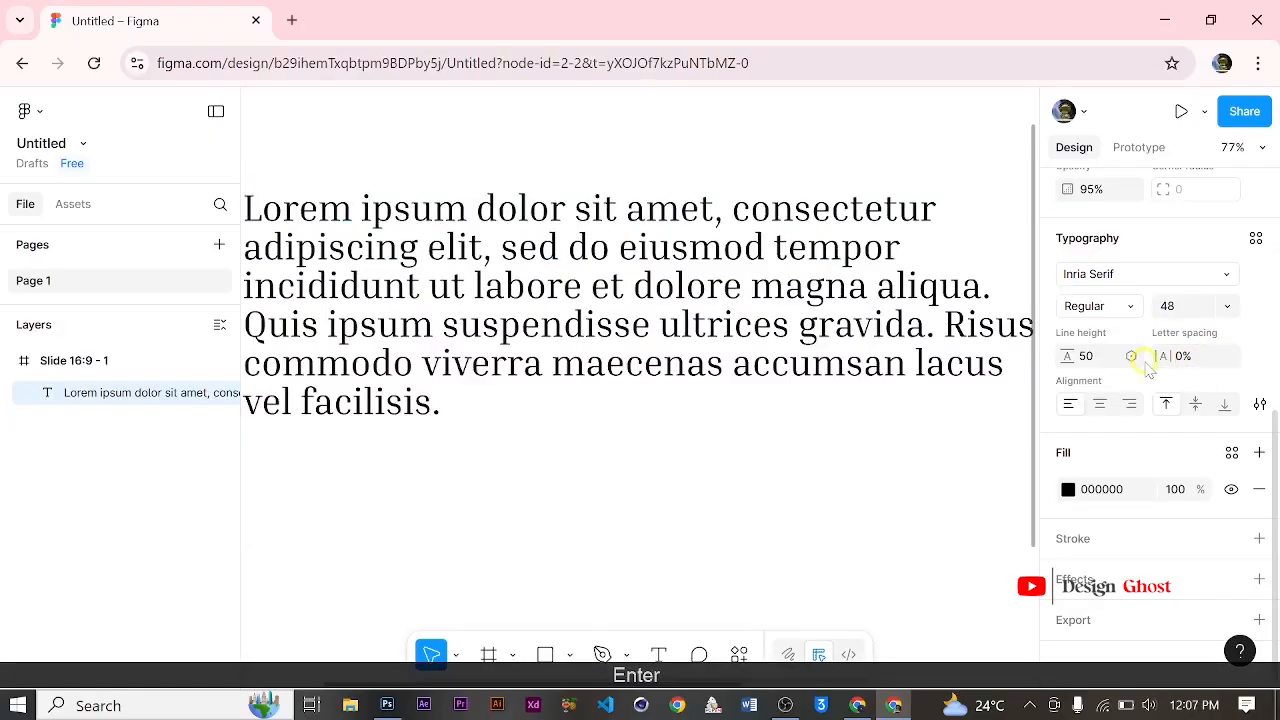
# Step: Change the Lorem ipsum text's fill color to red FF1212 and close the color picker
pyautogui.click(1068, 489)
pyautogui.moveTo(829, 366); pyautogui.dragTo(1008, 262)
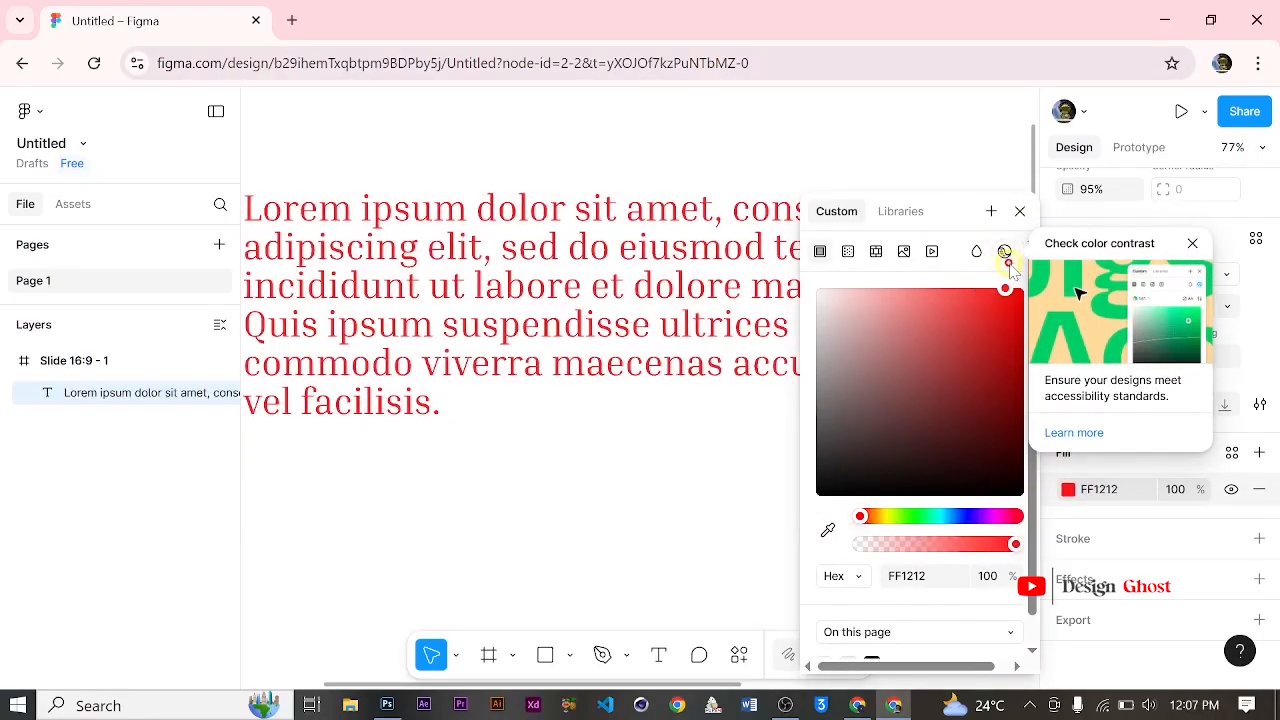
pyautogui.click(1192, 244)
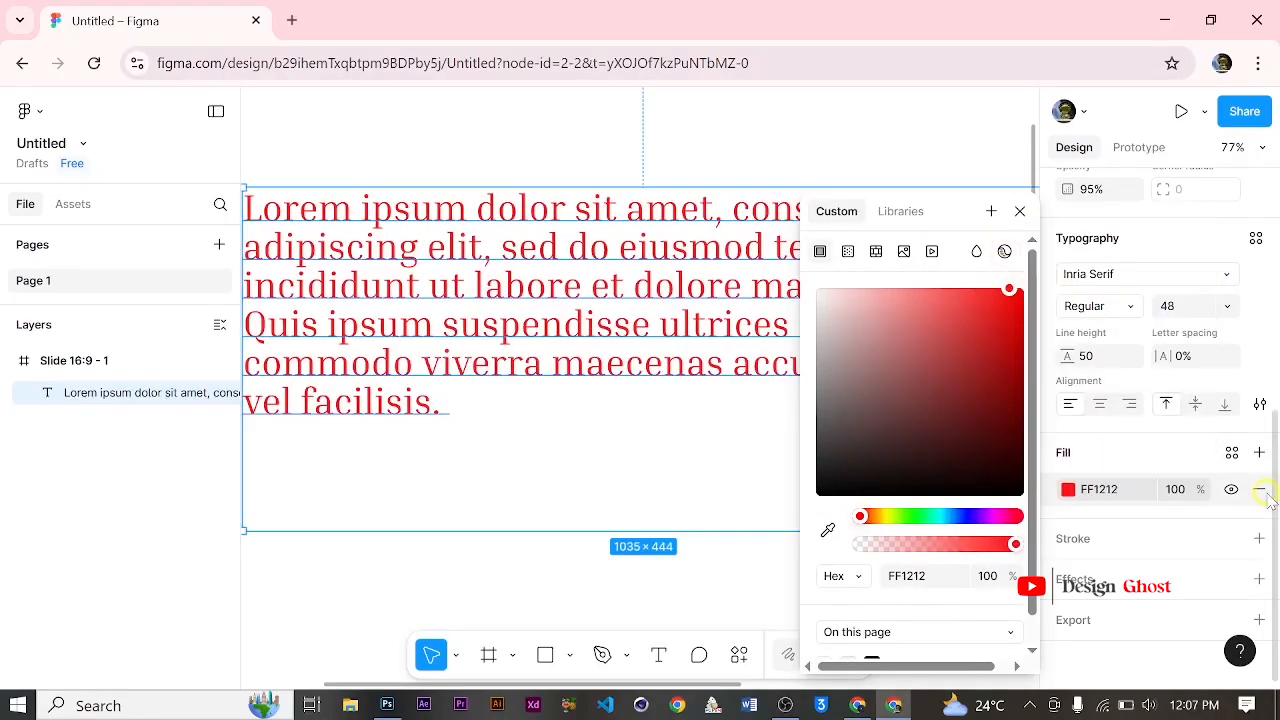
pyautogui.click(1019, 212)
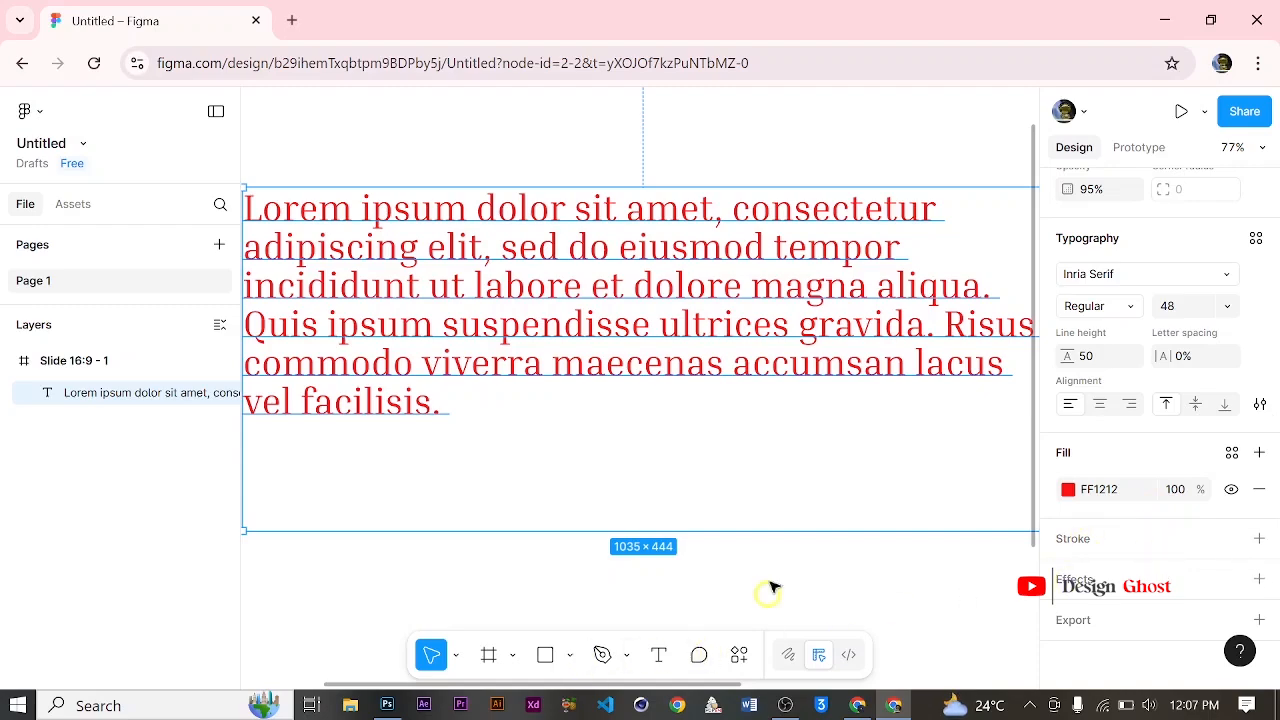
# Step: Place a new comment pin on the slide at the end of the Lorem ipsum paragraph
pyautogui.scroll(-2, 710, 368)
pyautogui.scroll(-4, 722, 390)
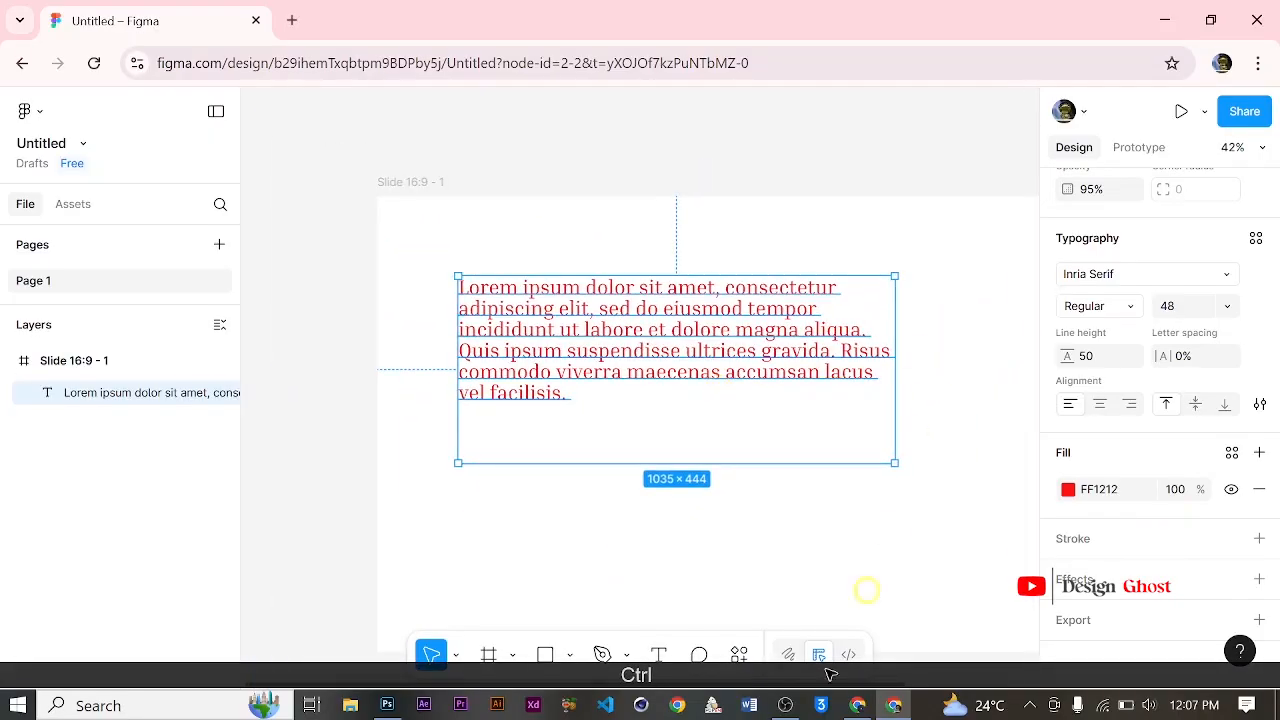
pyautogui.click(698, 656)
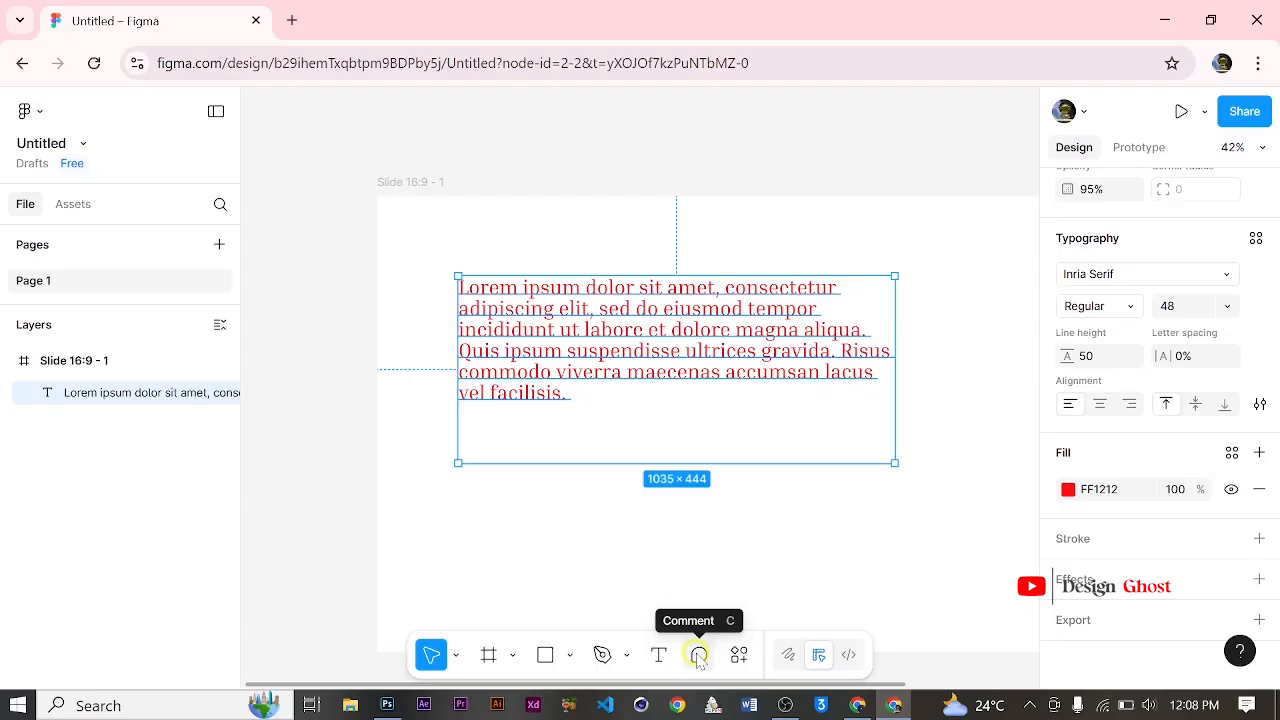
pyautogui.click(698, 655)
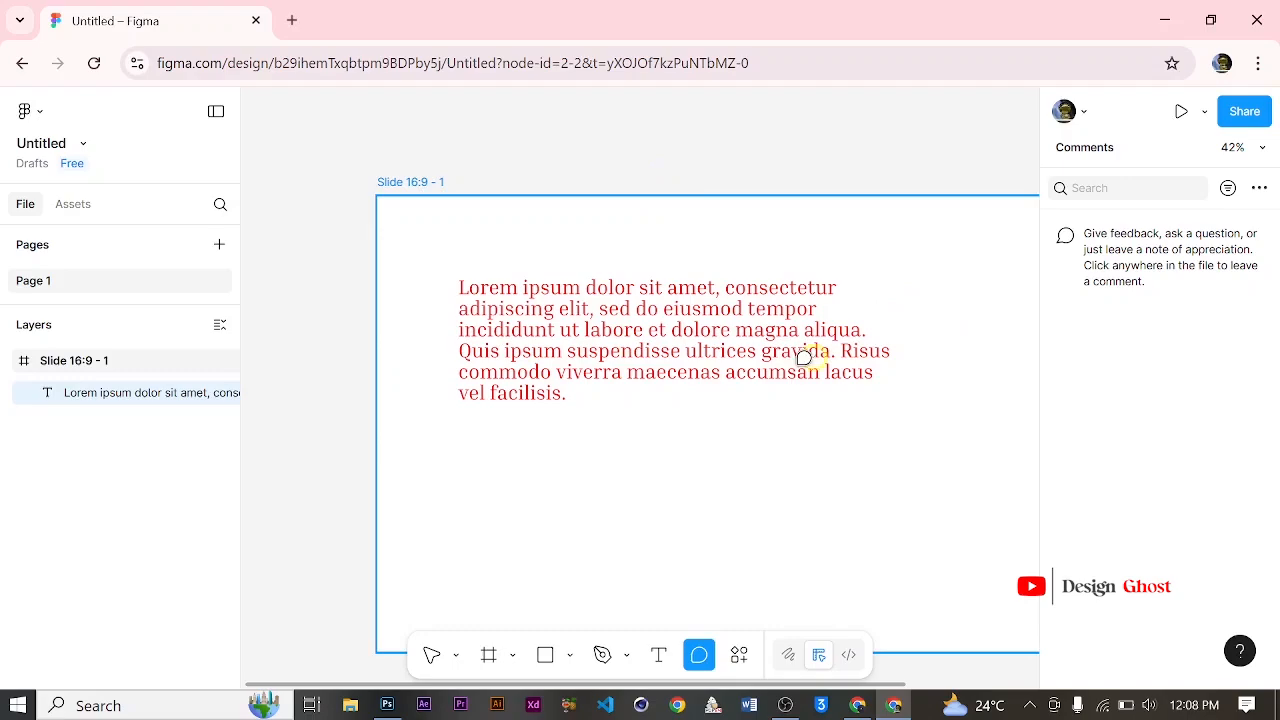
pyautogui.click(581, 390)
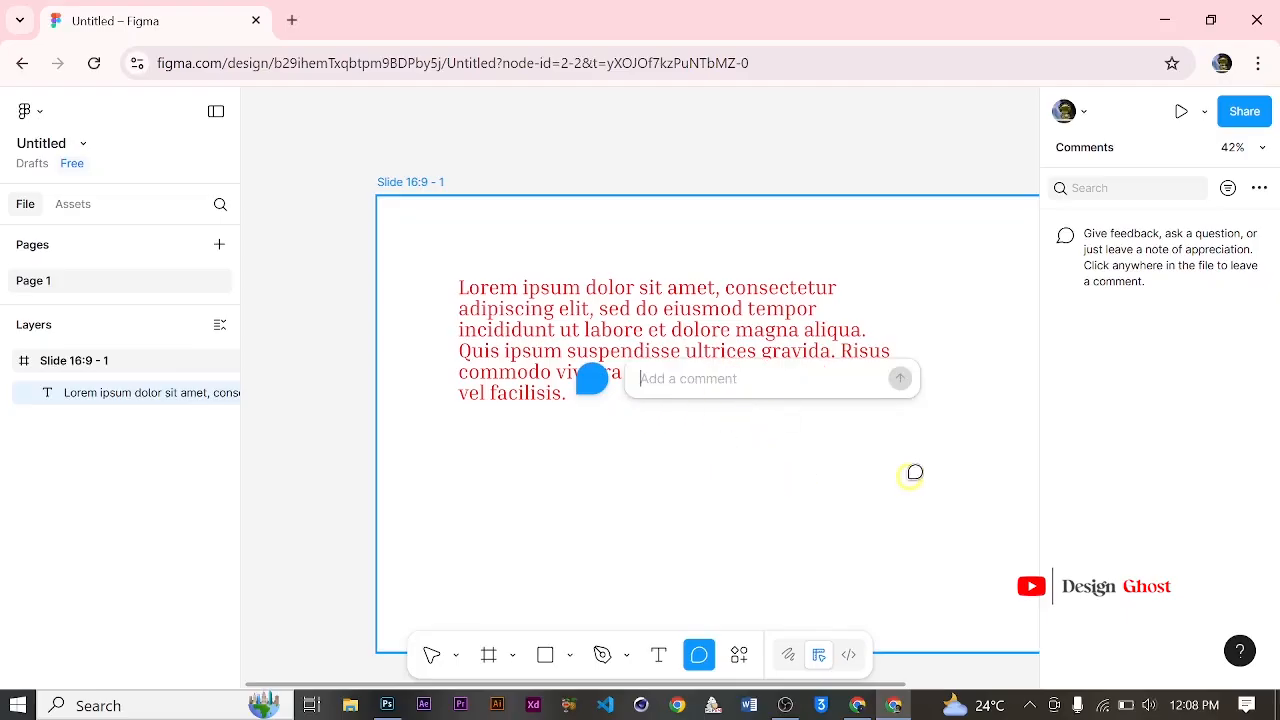
# Step: Post the comment "Please Work on this text" and dismiss the reply notification pop-up
pyautogui.write('Please')
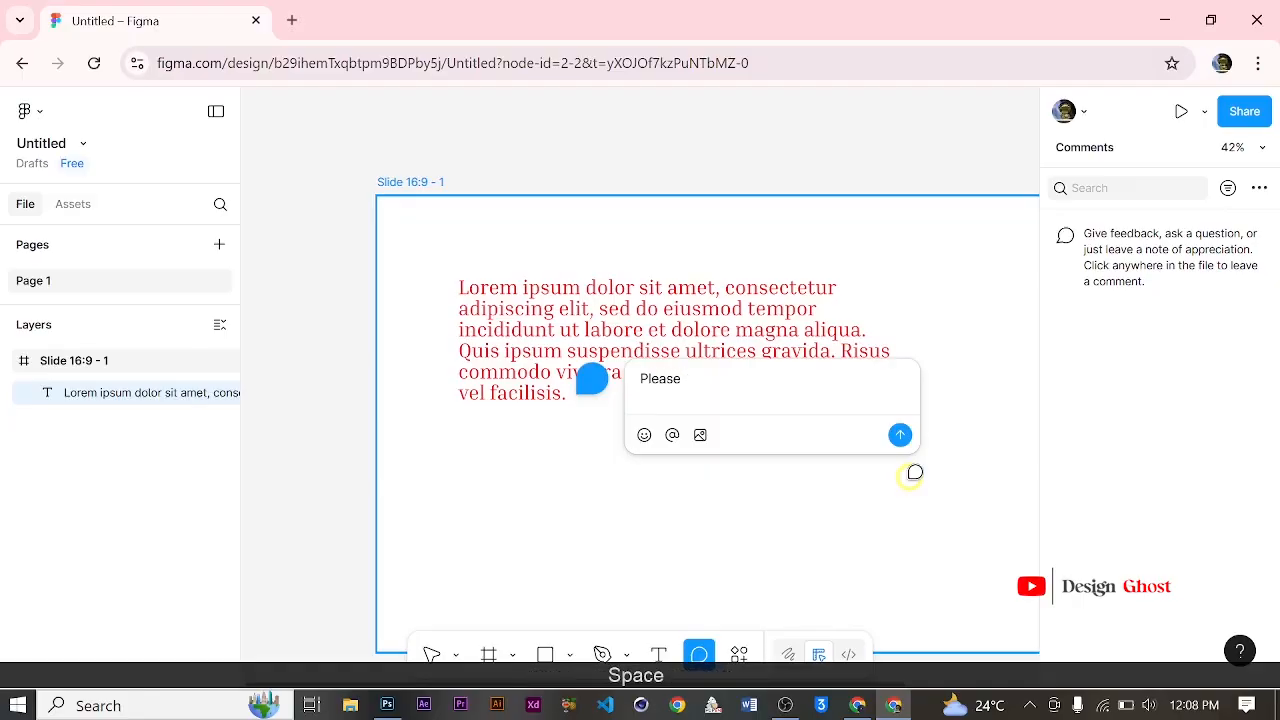
pyautogui.press('capslock')
pyautogui.press('capslock')
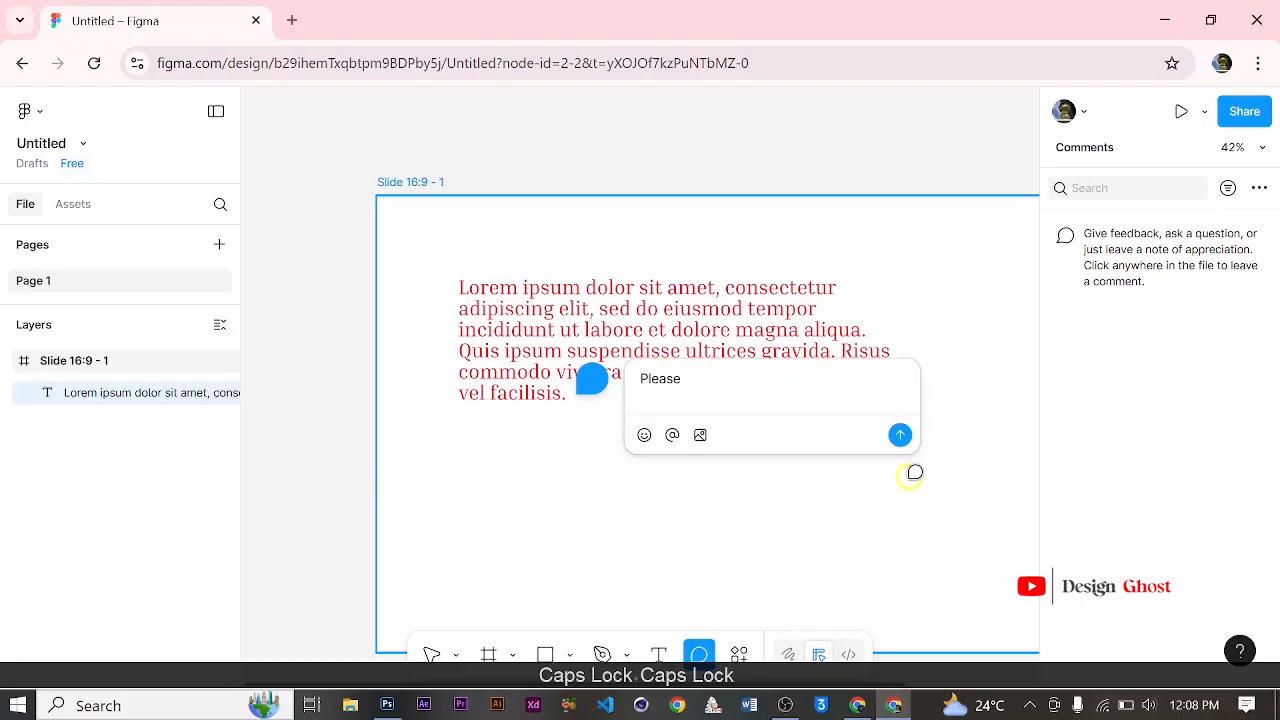
pyautogui.press('BackSpace')
pyautogui.write('Wor')
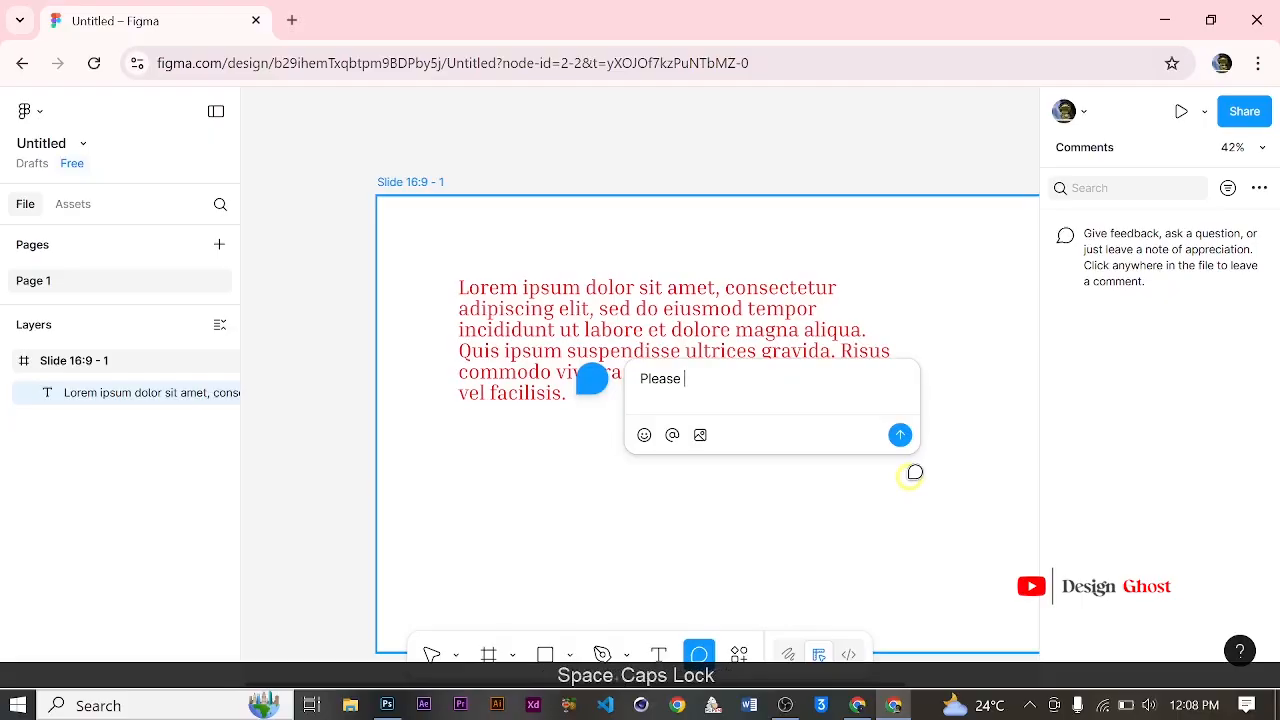
pyautogui.write('k on this ')
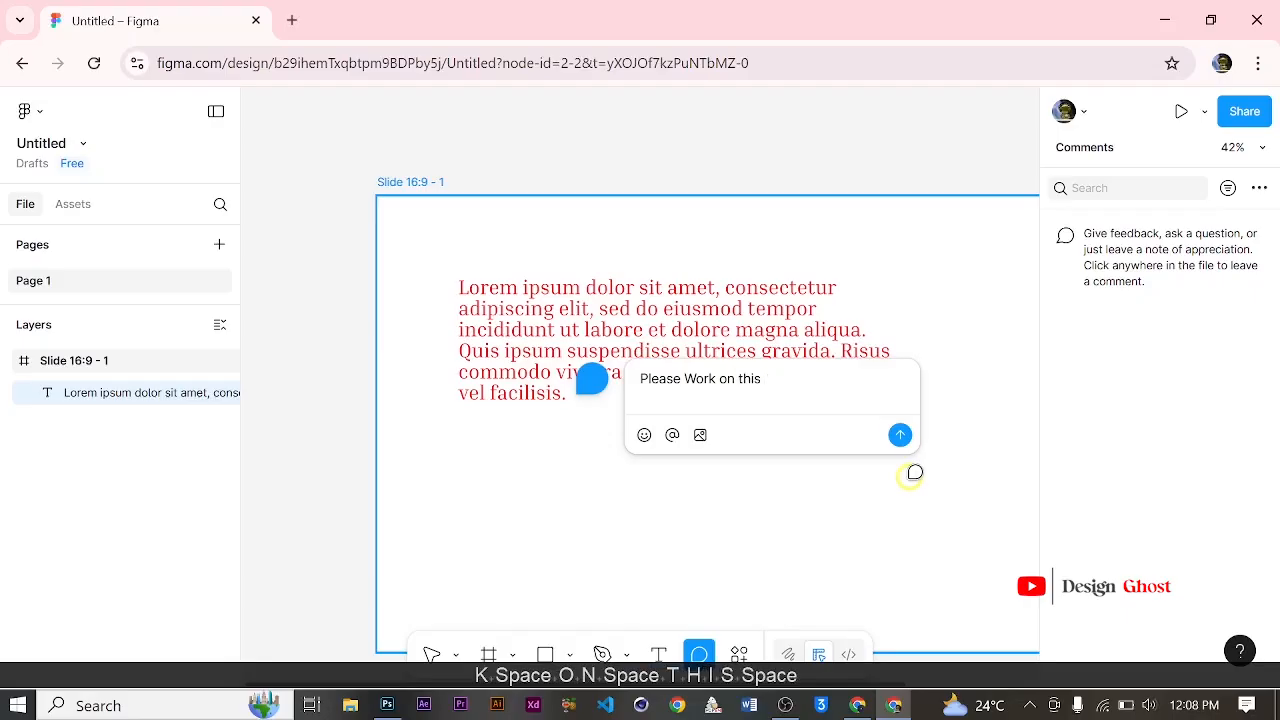
pyautogui.write('text')
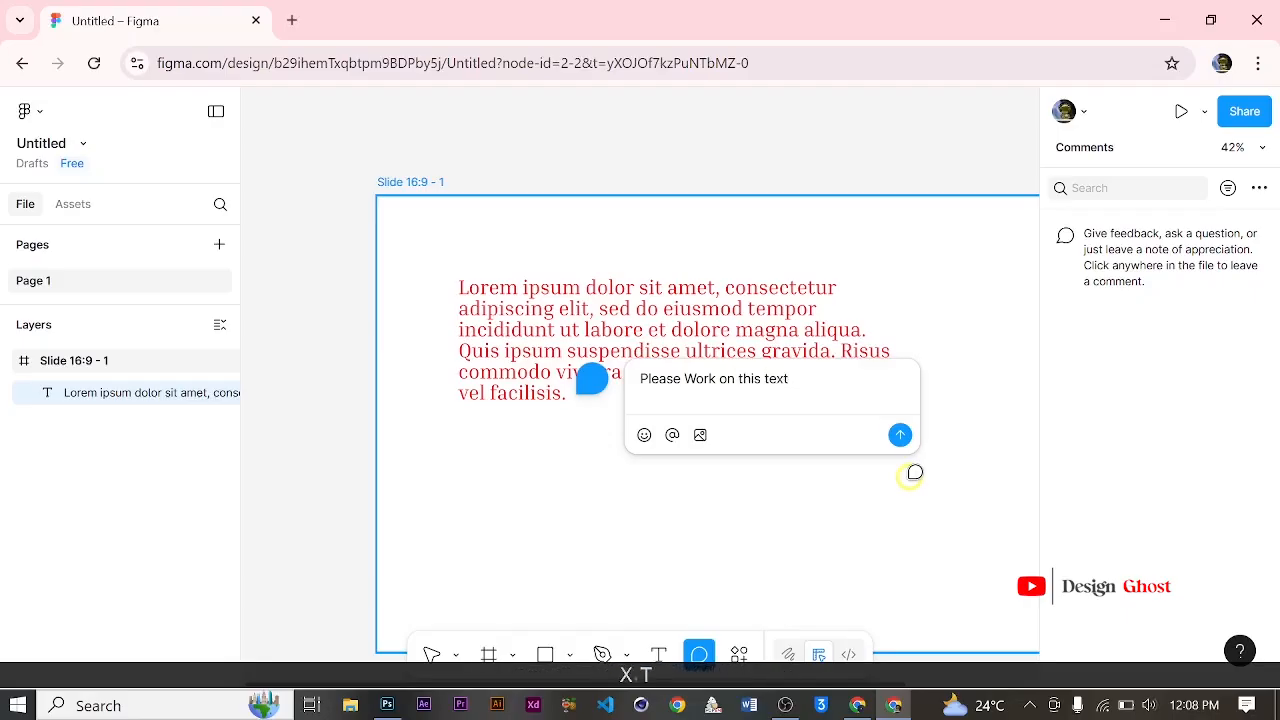
pyautogui.click(900, 434)
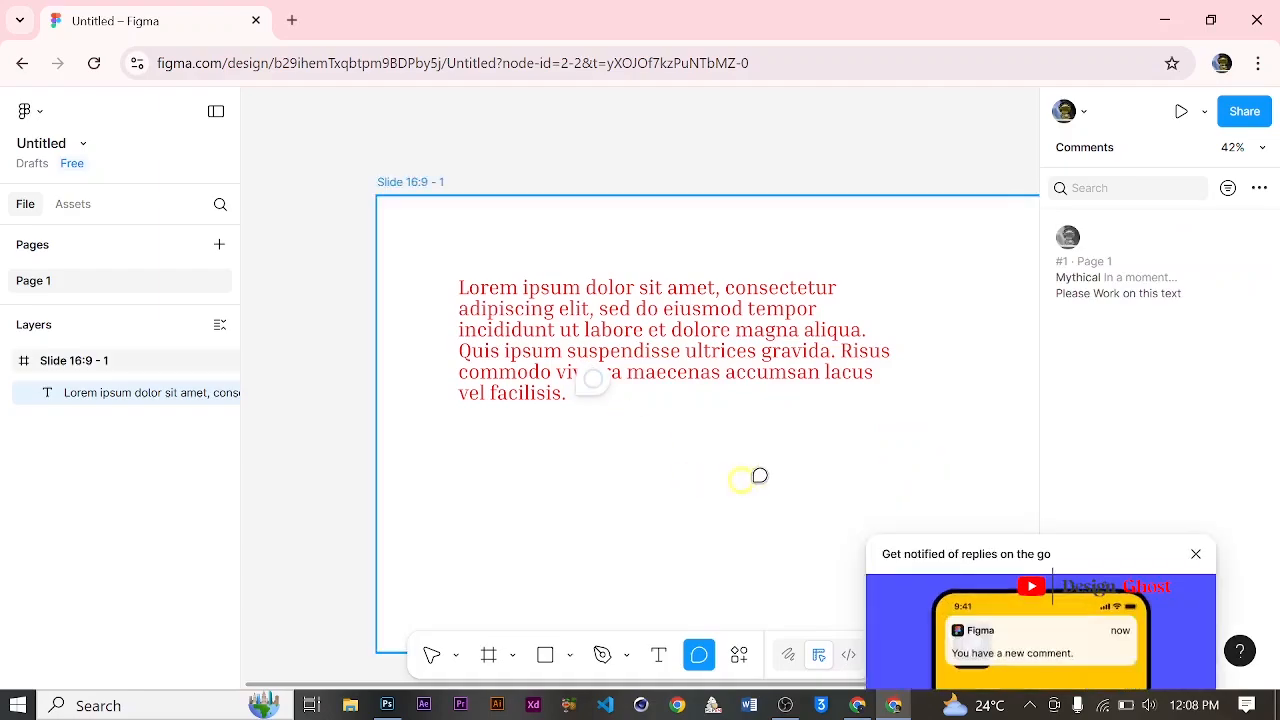
pyautogui.moveTo(595, 380)
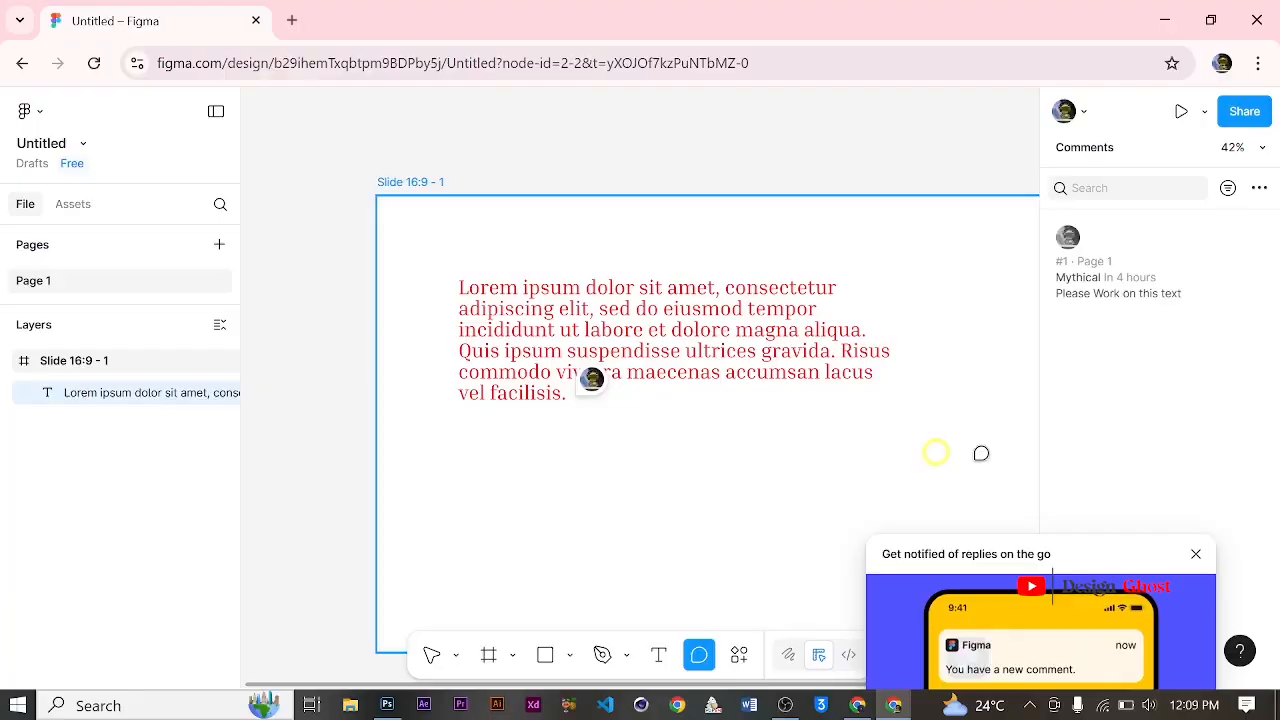
pyautogui.click(1195, 553)
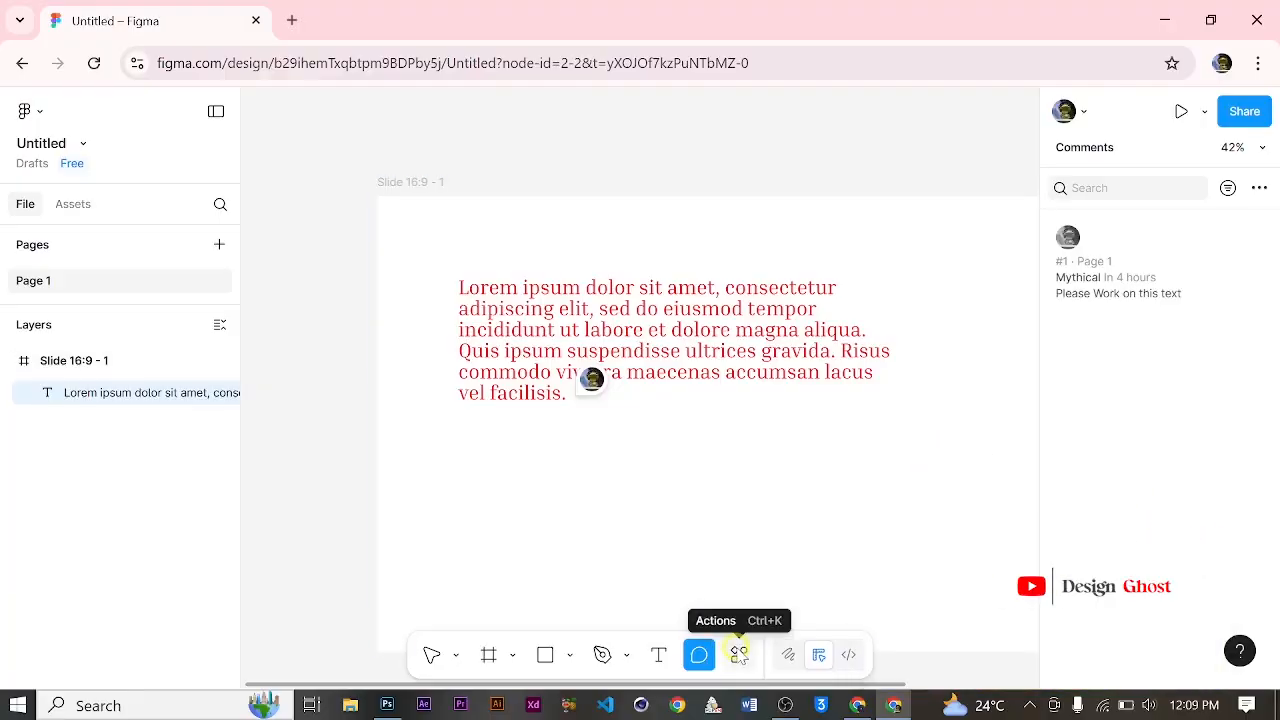
# Step: Apply the Strikethrough action to the Lorem ipsum text, look through the other suggested actions and deselect the text
pyautogui.click(740, 656)
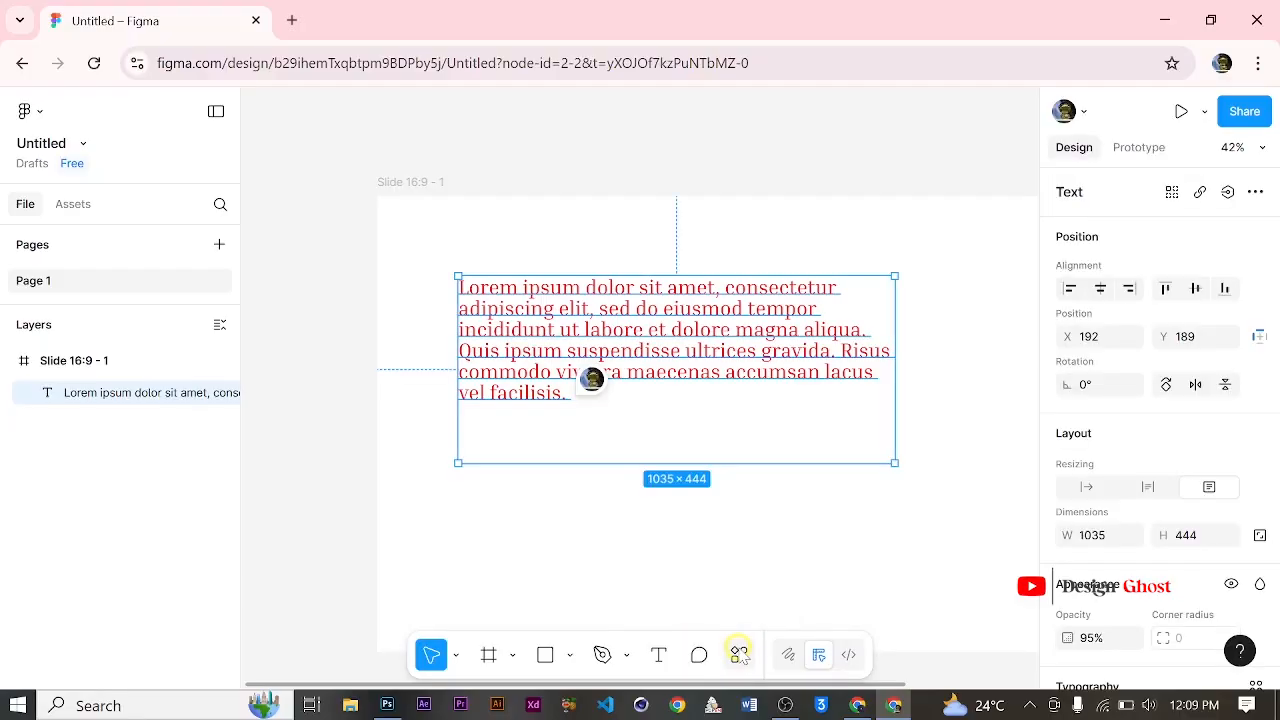
pyautogui.click(738, 655)
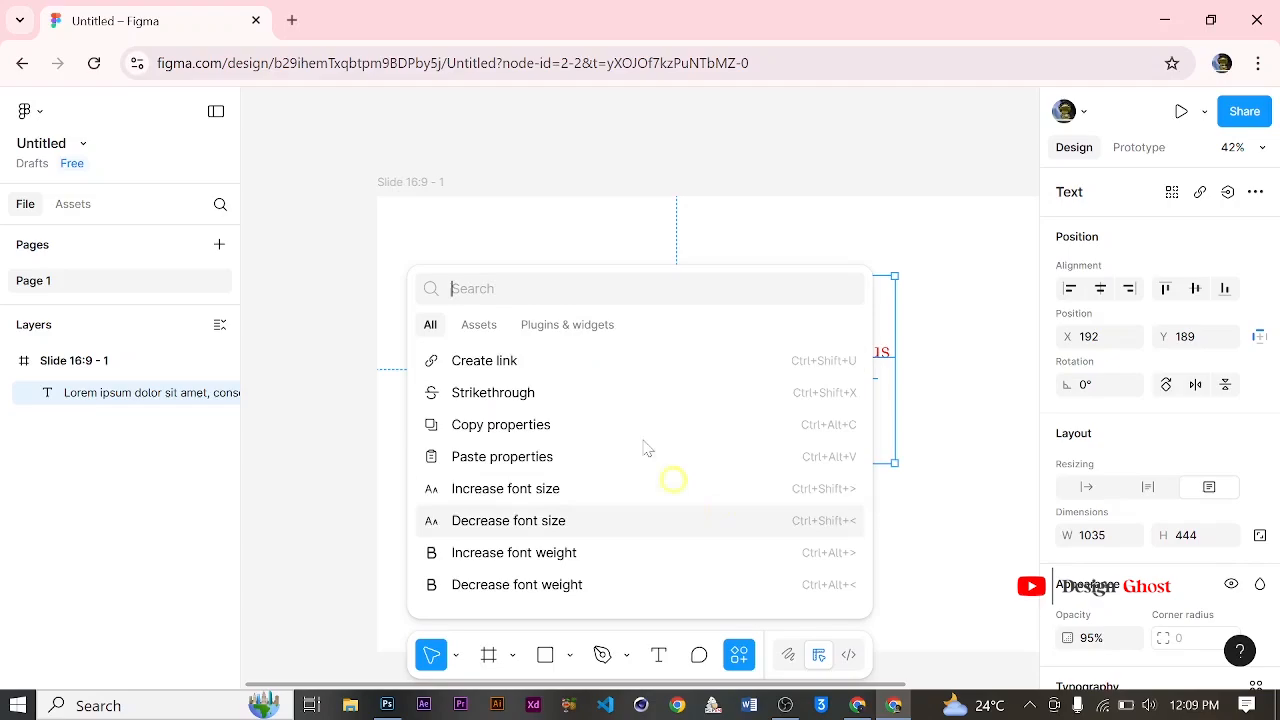
pyautogui.click(695, 400)
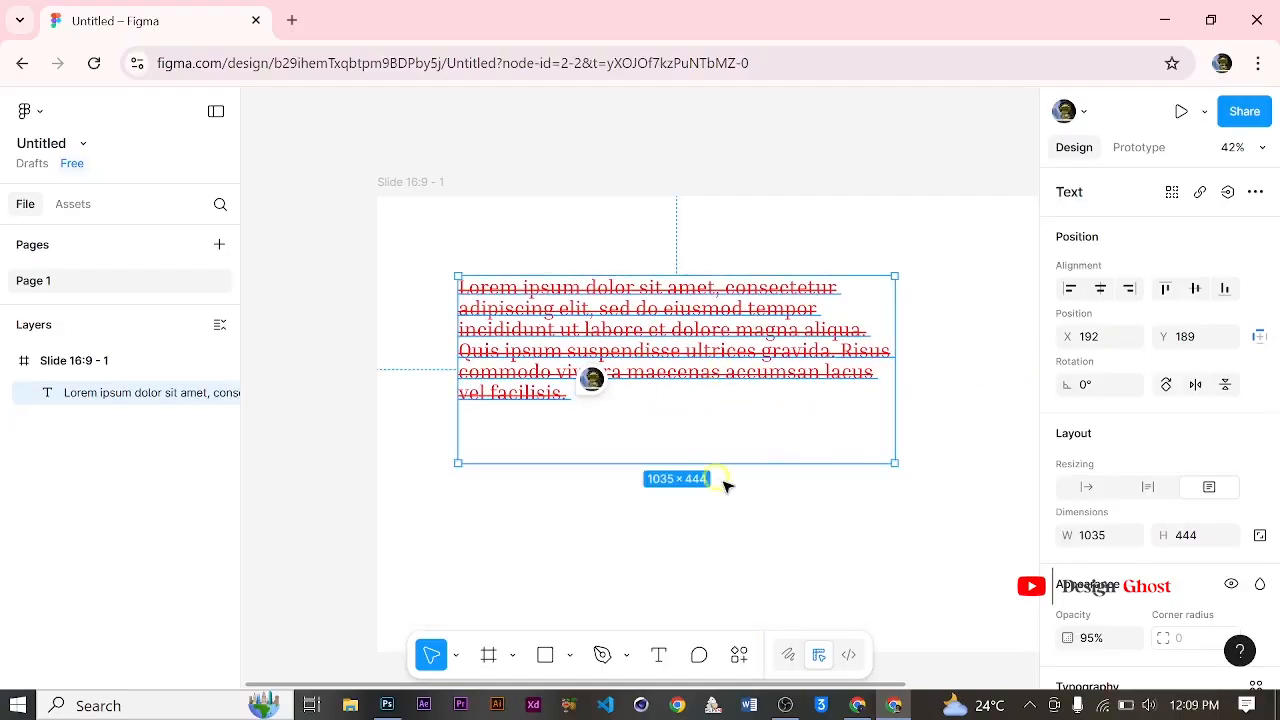
pyautogui.click(739, 655)
pyautogui.scroll(-1, 617, 451)
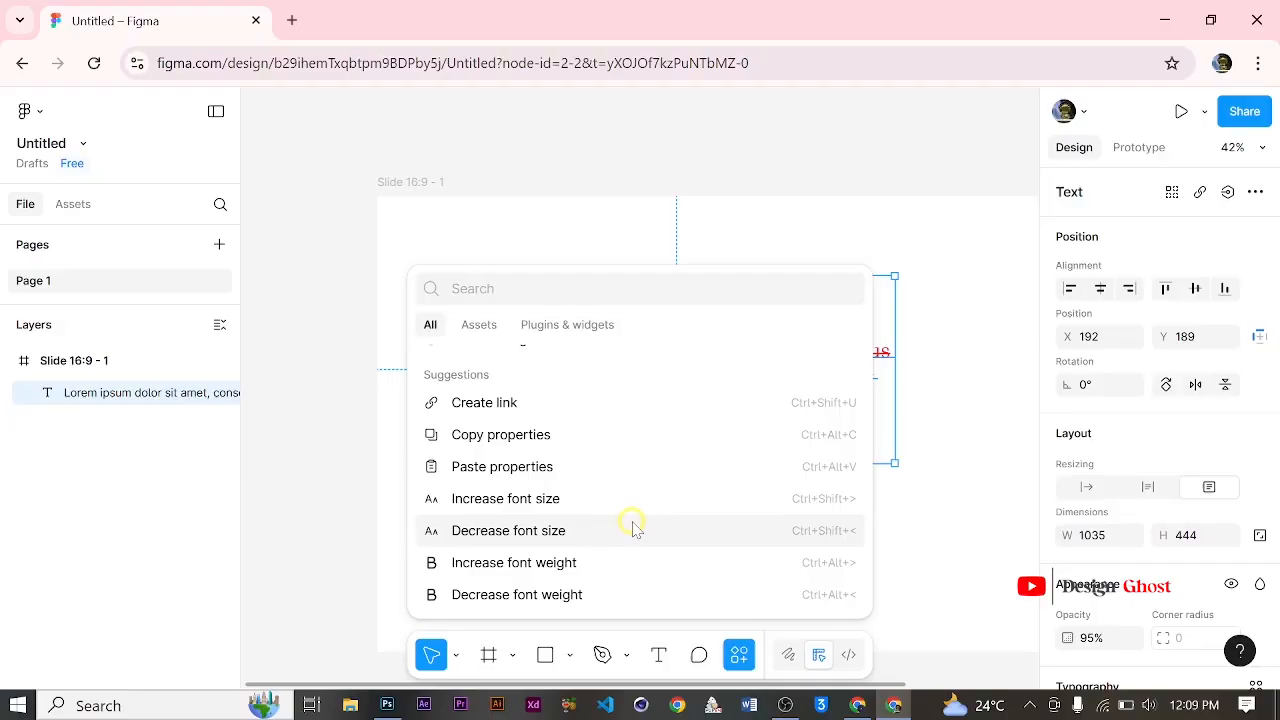
pyautogui.scroll(1, 640, 560)
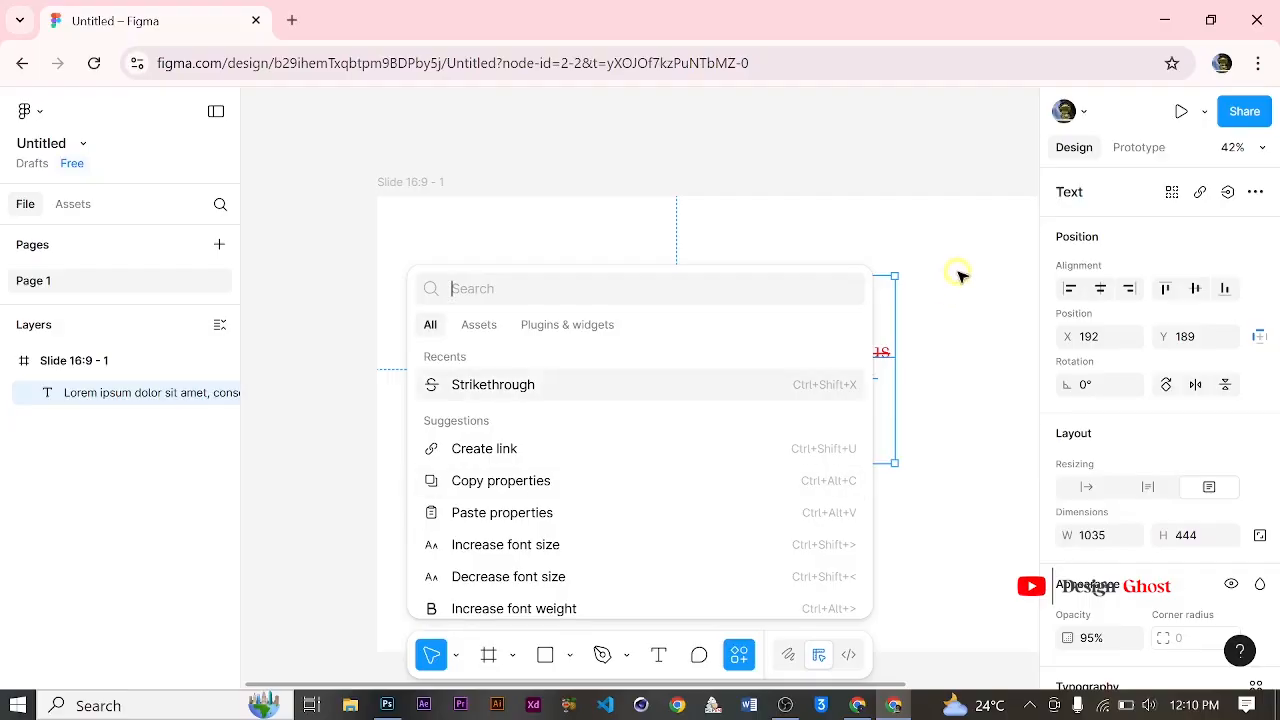
pyautogui.click(965, 513)
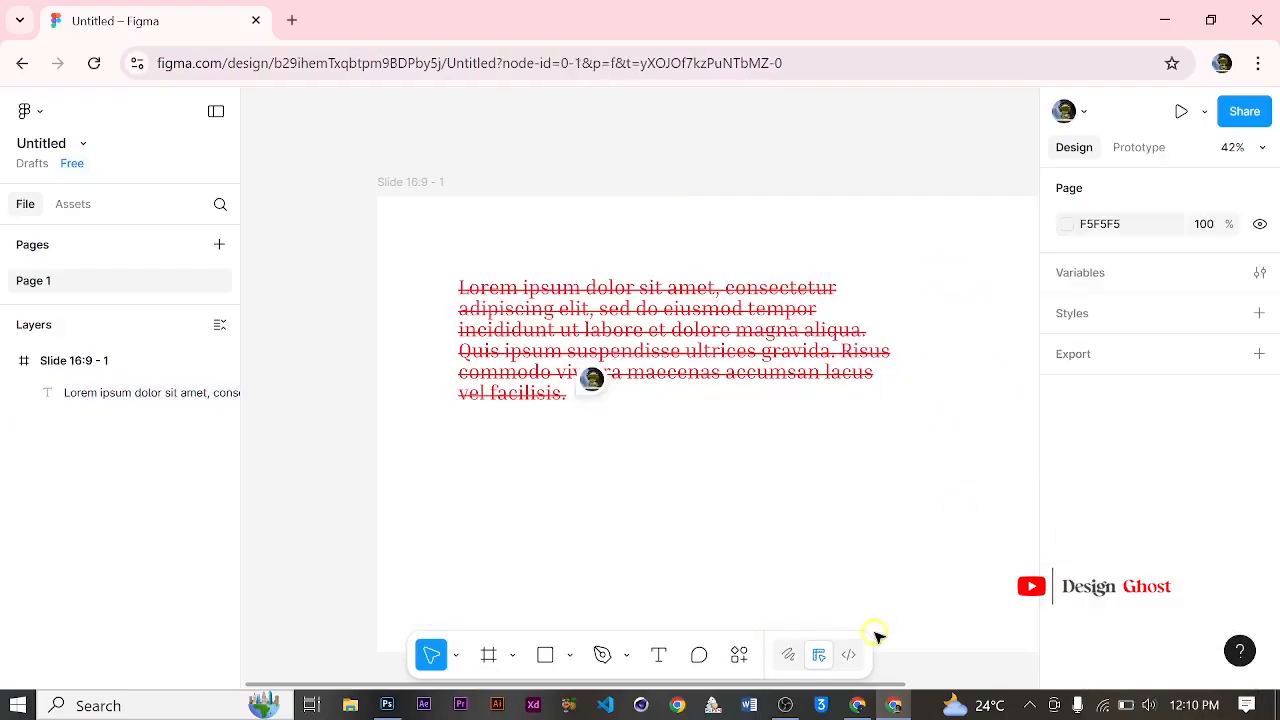
# Step: In Draw mode, draw an open, curved pen path about 954 × 356 below the Lorem ipsum text and return to Design mode
pyautogui.click(788, 655)
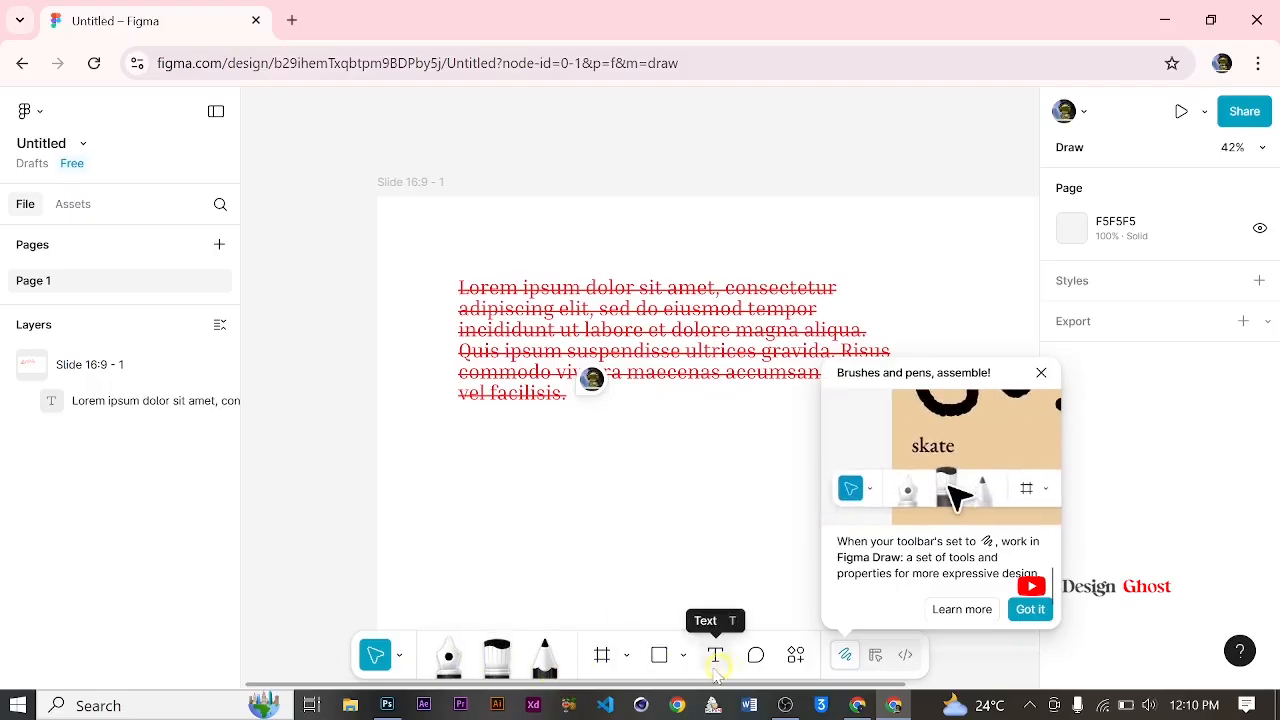
pyautogui.click(450, 654)
pyautogui.click(518, 448)
pyautogui.moveTo(654, 467); pyautogui.dragTo(660, 498)
pyautogui.click(735, 511)
pyautogui.moveTo(783, 438); pyautogui.dragTo(565, 458)
pyautogui.click(680, 527)
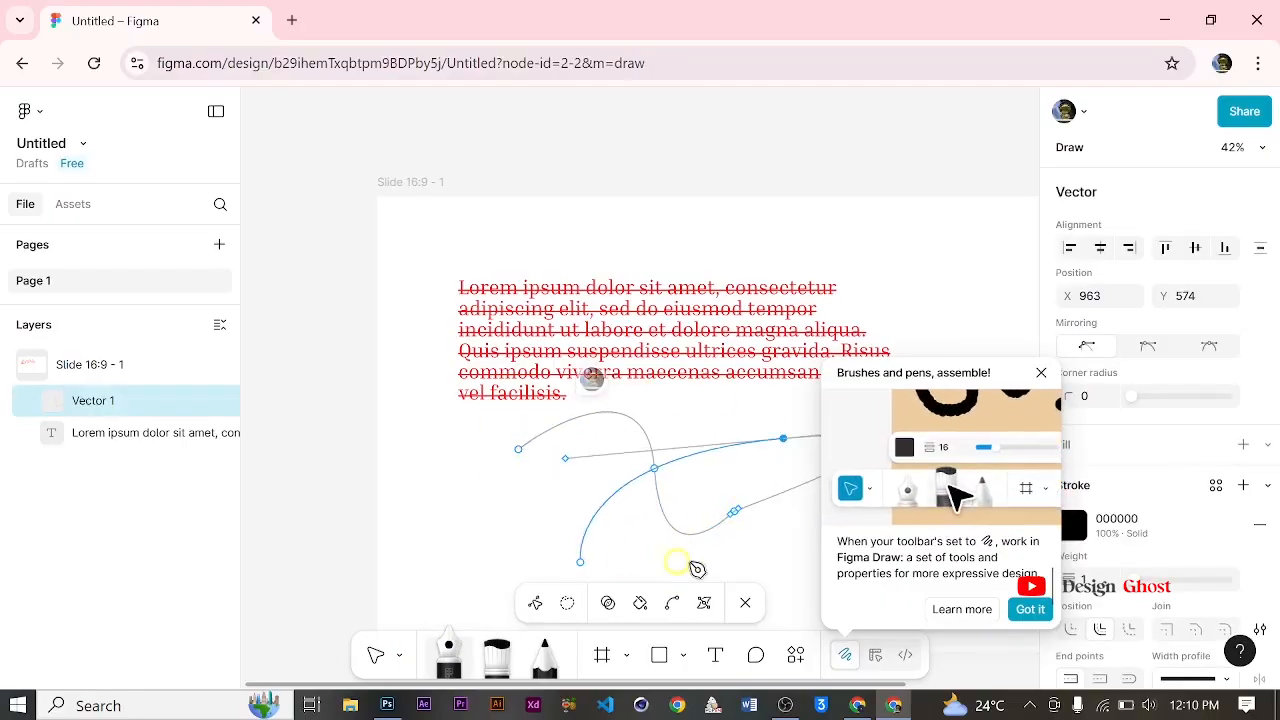
pyautogui.click(742, 534)
pyautogui.moveTo(624, 557); pyautogui.dragTo(493, 516)
pyautogui.moveTo(476, 480); pyautogui.dragTo(500, 468)
pyautogui.moveTo(577, 460); pyautogui.dragTo(598, 454)
pyautogui.click(617, 487)
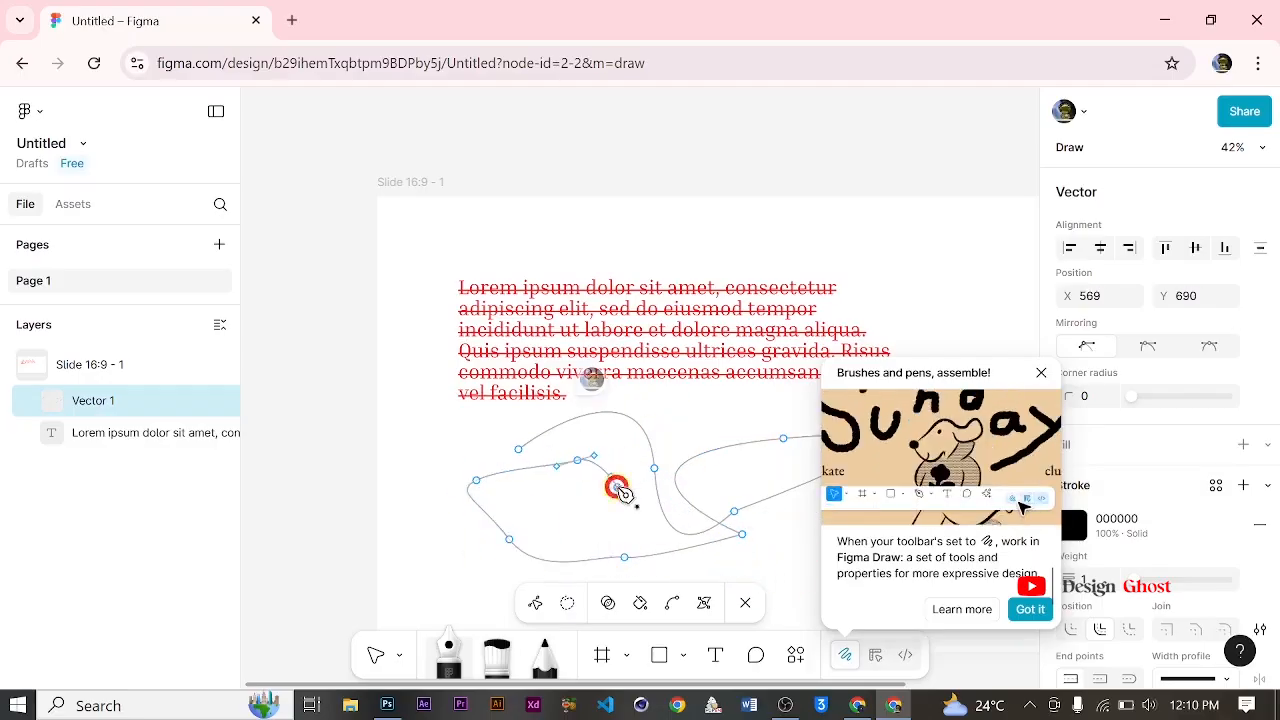
pyautogui.click(745, 603)
pyautogui.click(1041, 372)
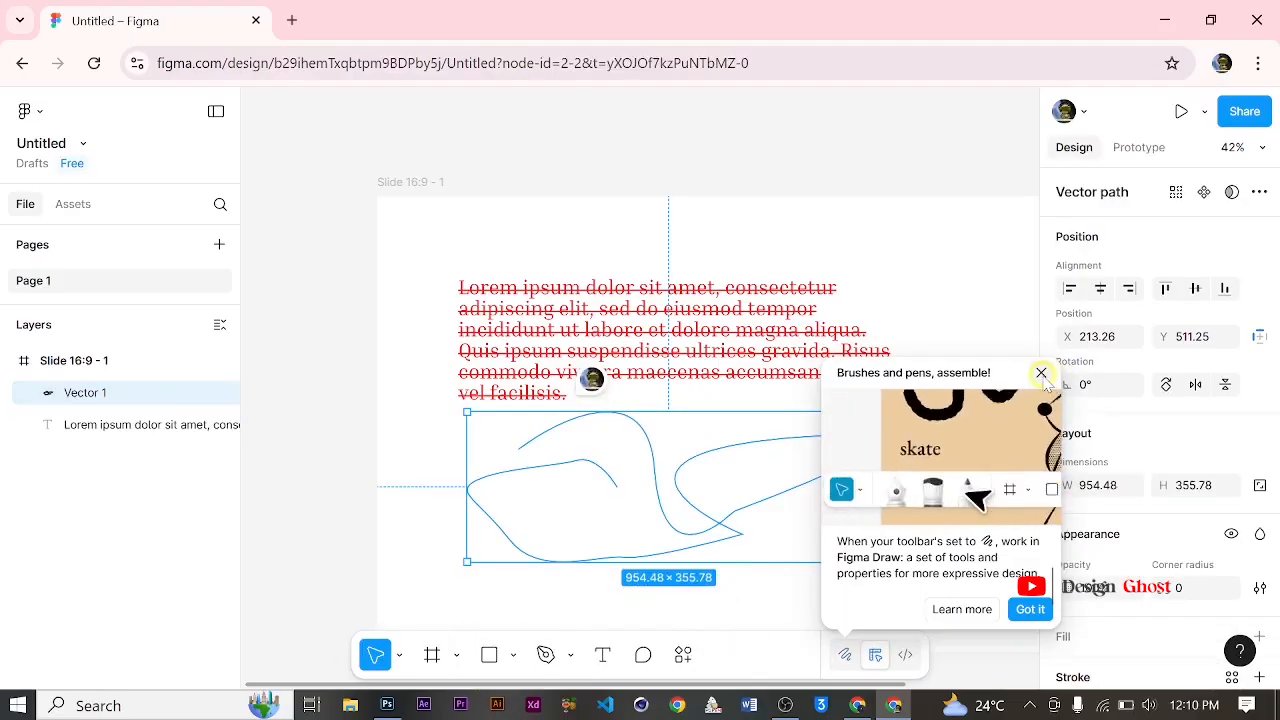
pyautogui.keyDown('ctrl'); pyautogui.scroll(-3, 748, 486); pyautogui.keyUp('ctrl')
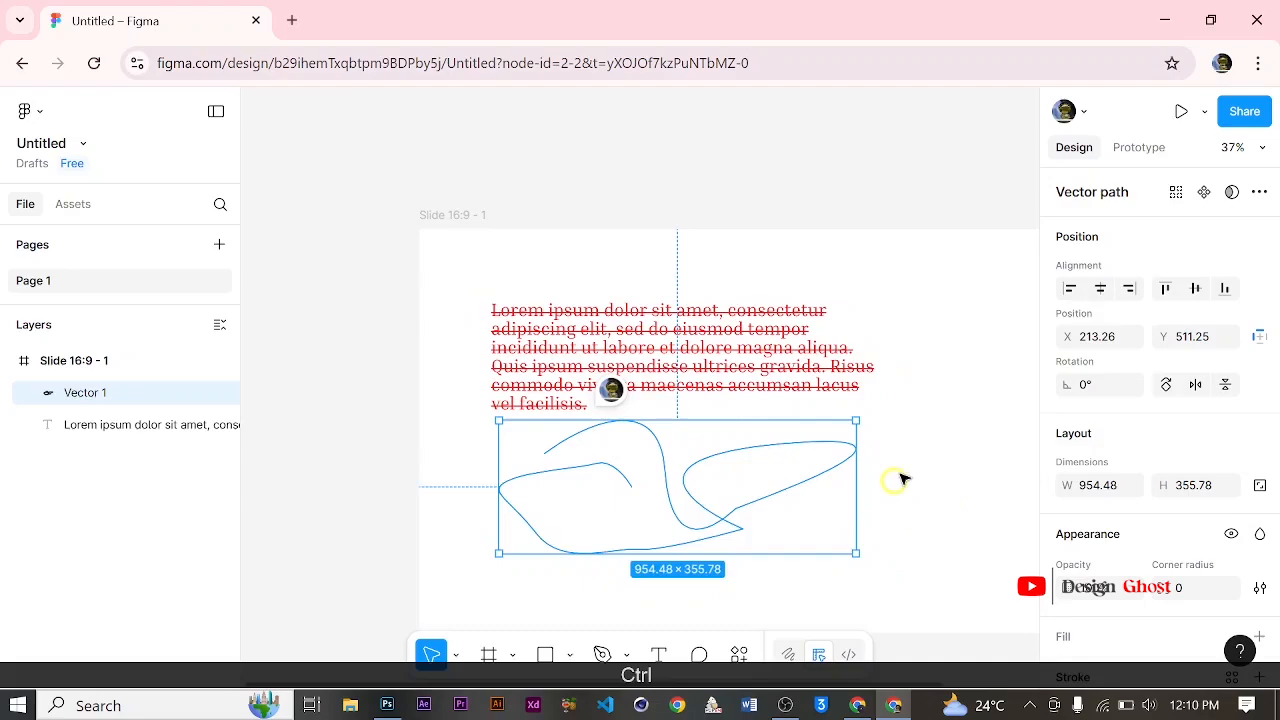
pyautogui.scroll(-2, 897, 477)
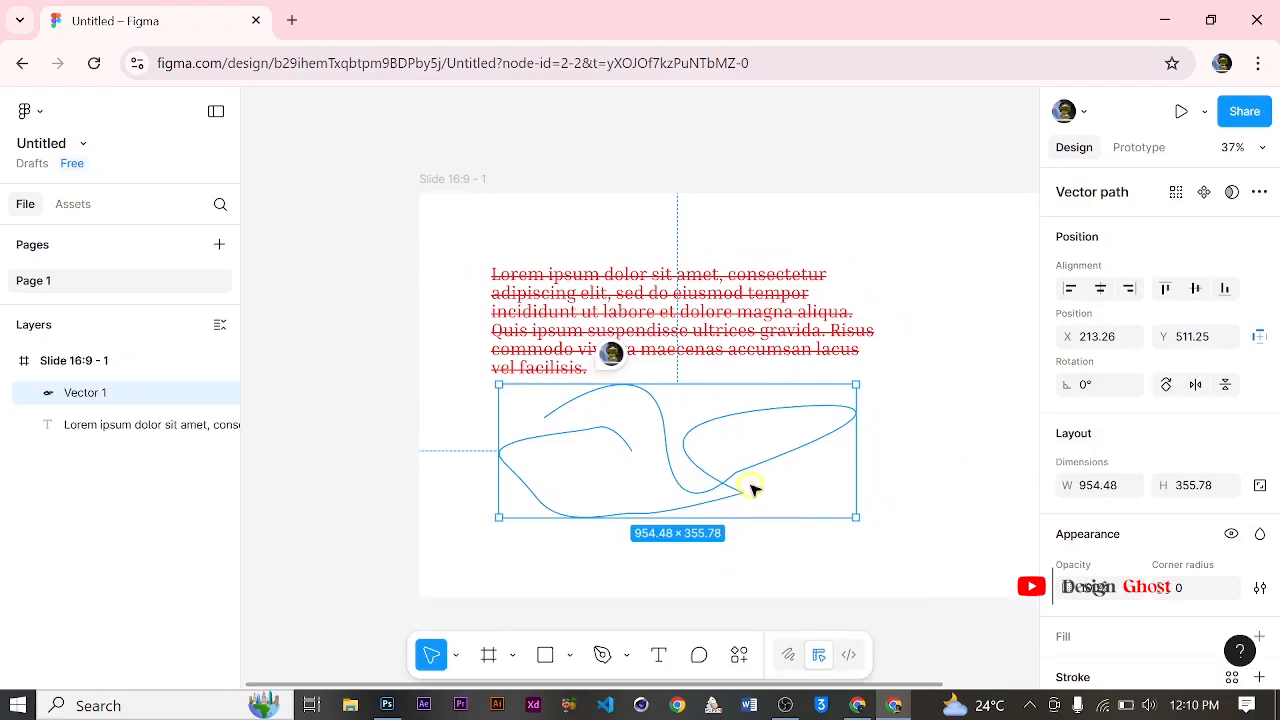
pyautogui.press('space')
pyautogui.scroll(2, 780, 484)
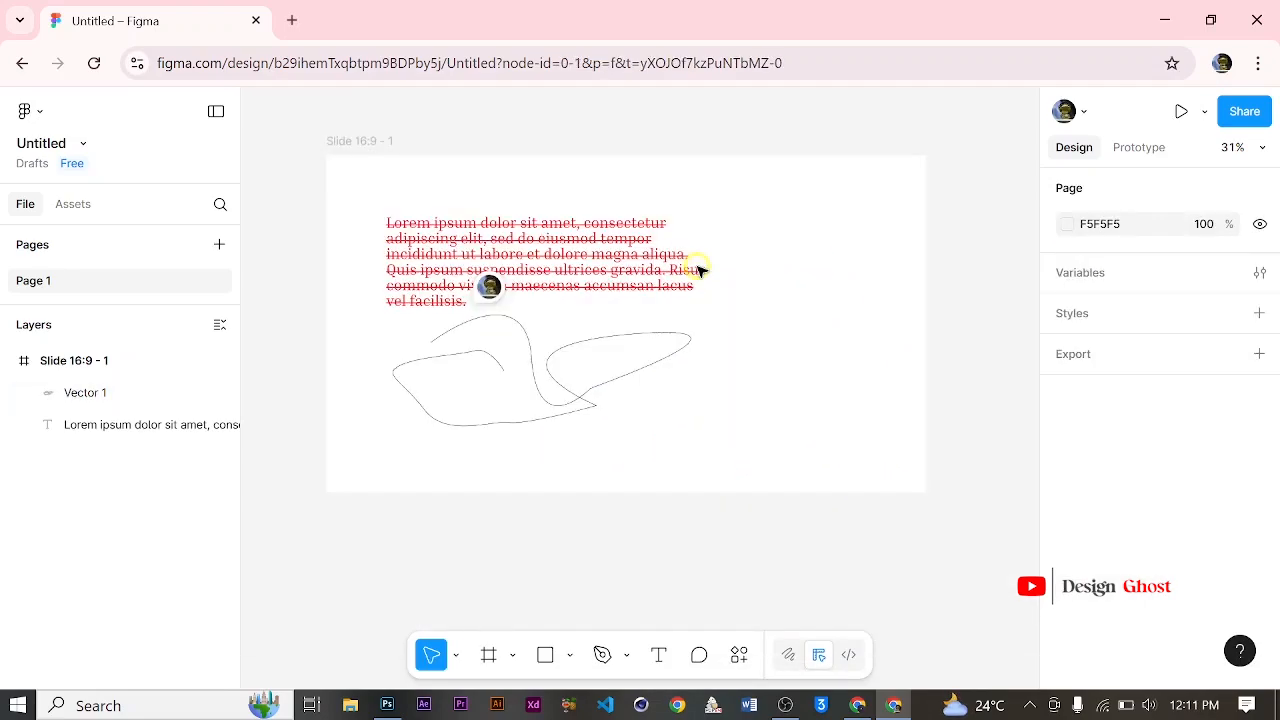